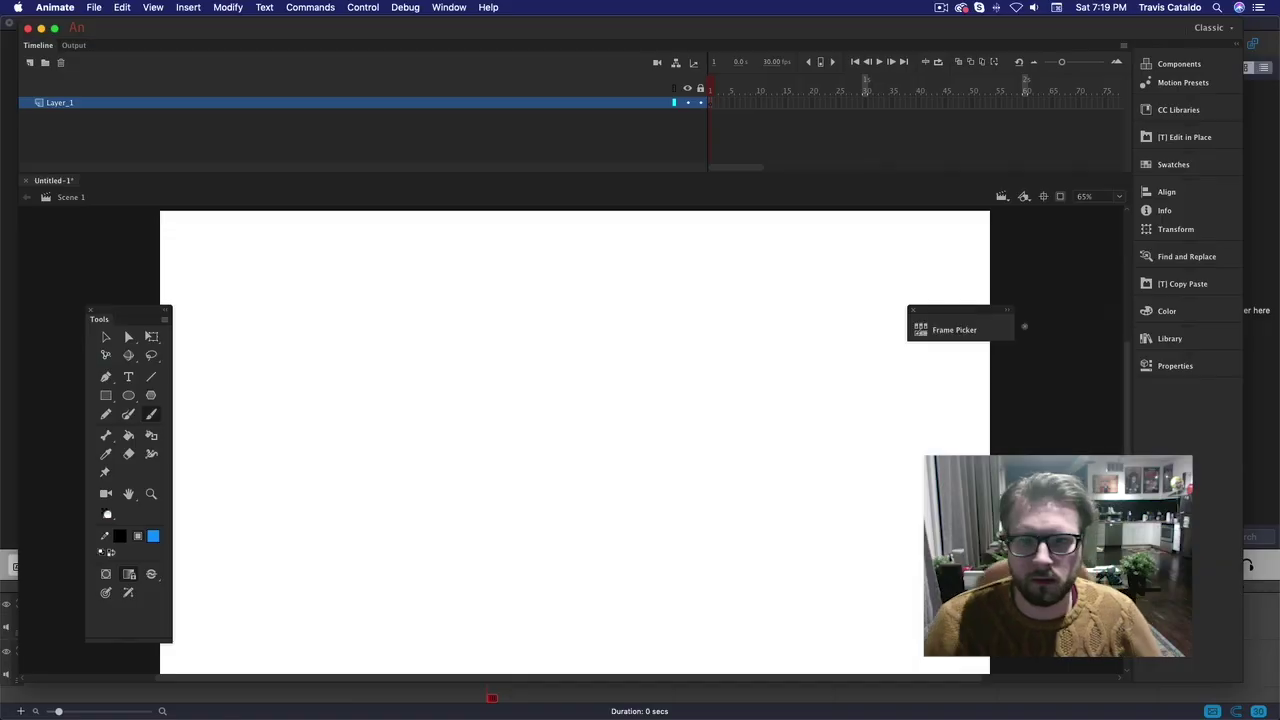
- Dock the Frame Picker below Properties, and brush a blue head circle with curved vertical and horizontal face guidelines
{"action": "left_click_drag", "start_coordinate": [930, 329], "coordinate": [1164, 387]}
{"action": "left_click_drag", "start_coordinate": [764, 398], "coordinate": [838, 382]}
{"action": "mouse_move", "coordinate": [700, 279]}
{"action": "left_mouse_down"}
{"action": "mouse_move", "coordinate": [637, 297]}
{"action": "mouse_move", "coordinate": [690, 278]}
{"action": "mouse_move", "coordinate": [636, 414]}
{"action": "left_mouse_up"}
{"action": "left_click_drag", "start_coordinate": [669, 305], "coordinate": [686, 432]}
{"action": "left_click_drag", "start_coordinate": [619, 371], "coordinate": [760, 378]}
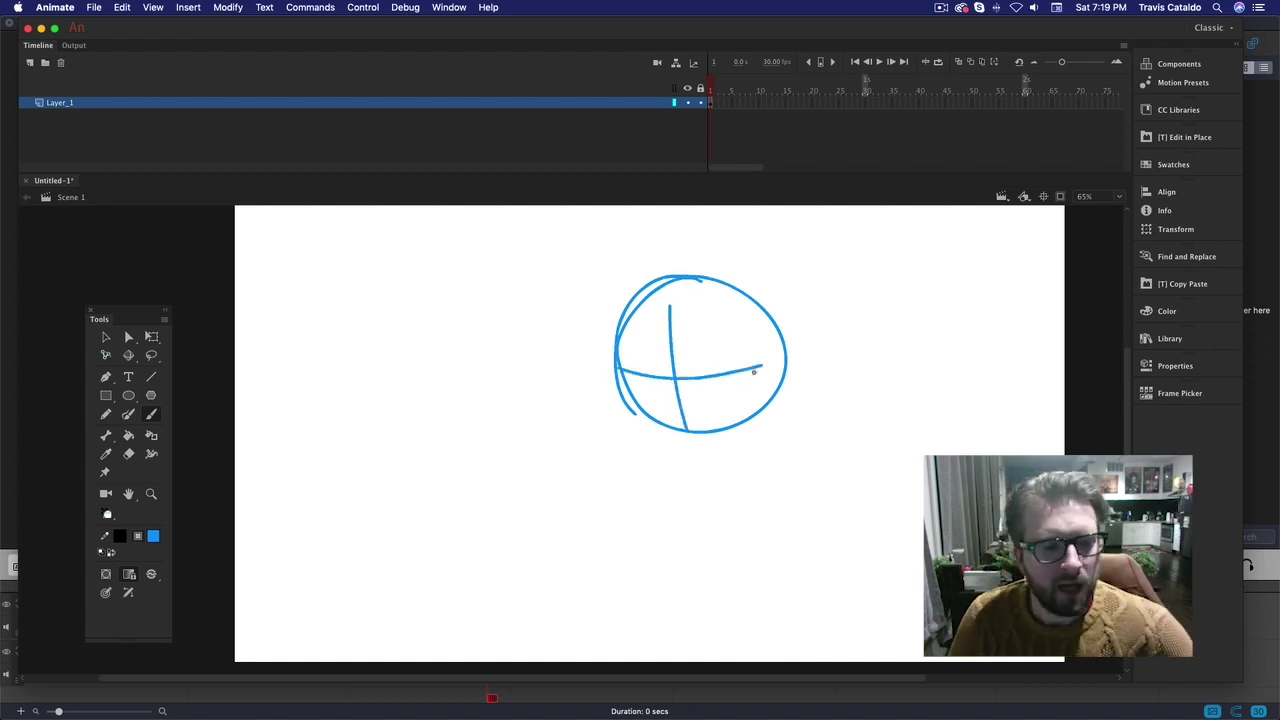
- Brush a slanted spine line and a rounded torso below the head, and erase stray strokes along the head's upper edge
{"action": "left_click_drag", "start_coordinate": [727, 430], "coordinate": [781, 516]}
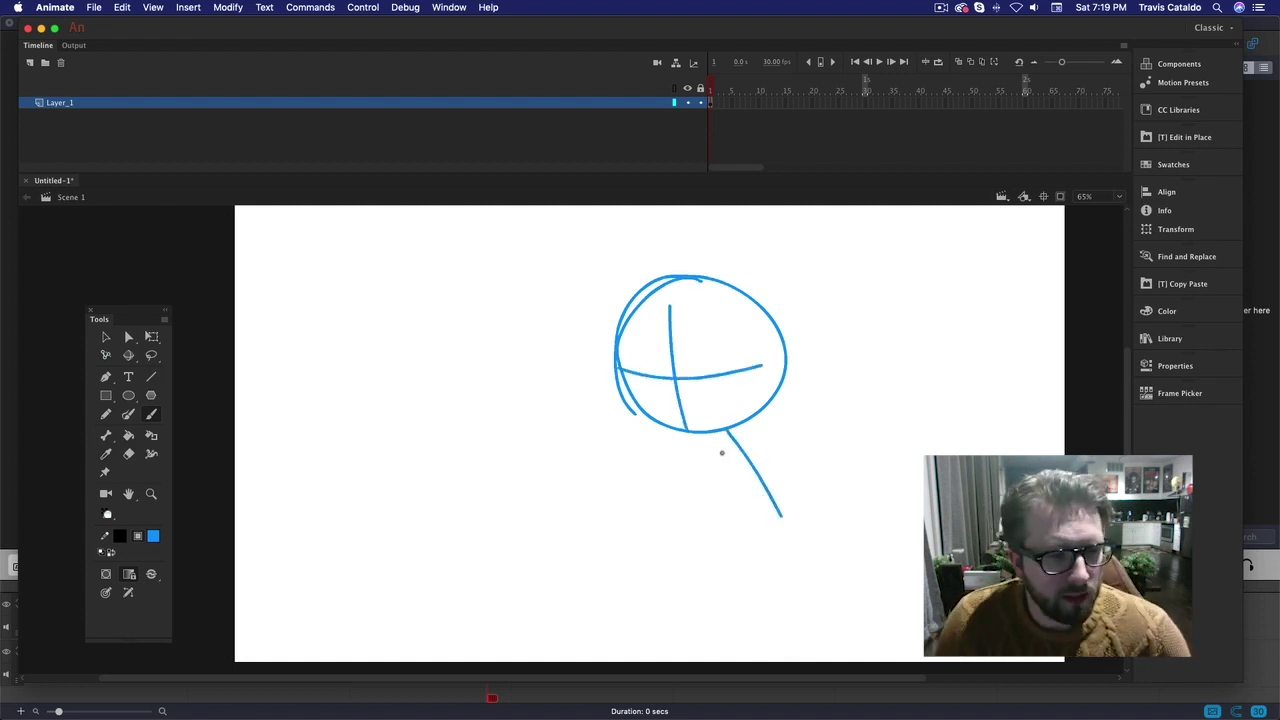
{"action": "mouse_move", "coordinate": [692, 436]}
{"action": "left_mouse_down"}
{"action": "mouse_move", "coordinate": [700, 485]}
{"action": "mouse_move", "coordinate": [704, 470]}
{"action": "mouse_move", "coordinate": [801, 485]}
{"action": "mouse_move", "coordinate": [770, 398]}
{"action": "mouse_move", "coordinate": [800, 512]}
{"action": "left_mouse_up"}
{"action": "key", "text": "e"}
{"action": "left_click_drag", "start_coordinate": [634, 296], "coordinate": [670, 279]}
{"action": "key", "text": "b"}
- Sketch the bent front leg, and the kicked-back rear leg with its sock cuff, pointed shoe and strap
{"action": "mouse_move", "coordinate": [692, 516]}
{"action": "left_mouse_down"}
{"action": "mouse_move", "coordinate": [681, 545]}
{"action": "mouse_move", "coordinate": [714, 512]}
{"action": "mouse_move", "coordinate": [698, 510]}
{"action": "left_mouse_up"}
{"action": "mouse_move", "coordinate": [798, 504]}
{"action": "left_mouse_down"}
{"action": "mouse_move", "coordinate": [826, 514]}
{"action": "mouse_move", "coordinate": [818, 472]}
{"action": "mouse_move", "coordinate": [838, 484]}
{"action": "mouse_move", "coordinate": [842, 526]}
{"action": "mouse_move", "coordinate": [845, 487]}
{"action": "mouse_move", "coordinate": [891, 566]}
{"action": "left_mouse_up"}
{"action": "mouse_move", "coordinate": [847, 524]}
{"action": "left_mouse_down"}
{"action": "mouse_move", "coordinate": [868, 556]}
{"action": "mouse_move", "coordinate": [887, 545]}
{"action": "mouse_move", "coordinate": [847, 452]}
{"action": "mouse_move", "coordinate": [835, 467]}
{"action": "left_mouse_up"}
{"action": "key", "text": "super+z"}
{"action": "key", "text": "super+z"}
{"action": "left_click_drag", "start_coordinate": [854, 512], "coordinate": [886, 497]}
- Sketch the front foot's ankle cuff and long pointed shoe with its strap, cleaning up overlapping strokes
{"action": "mouse_move", "coordinate": [672, 545]}
{"action": "left_mouse_down"}
{"action": "mouse_move", "coordinate": [706, 545]}
{"action": "mouse_move", "coordinate": [692, 555]}
{"action": "left_mouse_up"}
{"action": "mouse_move", "coordinate": [668, 557]}
{"action": "left_mouse_down"}
{"action": "mouse_move", "coordinate": [692, 564]}
{"action": "mouse_move", "coordinate": [705, 545]}
{"action": "left_mouse_up"}
{"action": "left_click_drag", "start_coordinate": [674, 543], "coordinate": [670, 553]}
{"action": "mouse_move", "coordinate": [590, 541]}
{"action": "left_mouse_down"}
{"action": "mouse_move", "coordinate": [672, 552]}
{"action": "mouse_move", "coordinate": [682, 602]}
{"action": "left_mouse_up"}
{"action": "mouse_move", "coordinate": [594, 546]}
{"action": "left_mouse_down"}
{"action": "mouse_move", "coordinate": [686, 606]}
{"action": "mouse_move", "coordinate": [700, 564]}
{"action": "mouse_move", "coordinate": [652, 566]}
{"action": "left_mouse_up"}
{"action": "mouse_move", "coordinate": [662, 550]}
{"action": "left_mouse_down"}
{"action": "mouse_move", "coordinate": [668, 578]}
{"action": "mouse_move", "coordinate": [675, 562]}
{"action": "mouse_move", "coordinate": [650, 564]}
{"action": "mouse_move", "coordinate": [668, 582]}
{"action": "left_mouse_up"}
{"action": "key", "text": "super+z"}
{"action": "key", "text": "super+z"}
{"action": "mouse_move", "coordinate": [595, 541]}
{"action": "left_mouse_down"}
{"action": "mouse_move", "coordinate": [584, 565]}
{"action": "mouse_move", "coordinate": [606, 588]}
{"action": "left_mouse_up"}
{"action": "key", "text": "e"}
{"action": "key", "text": "b"}
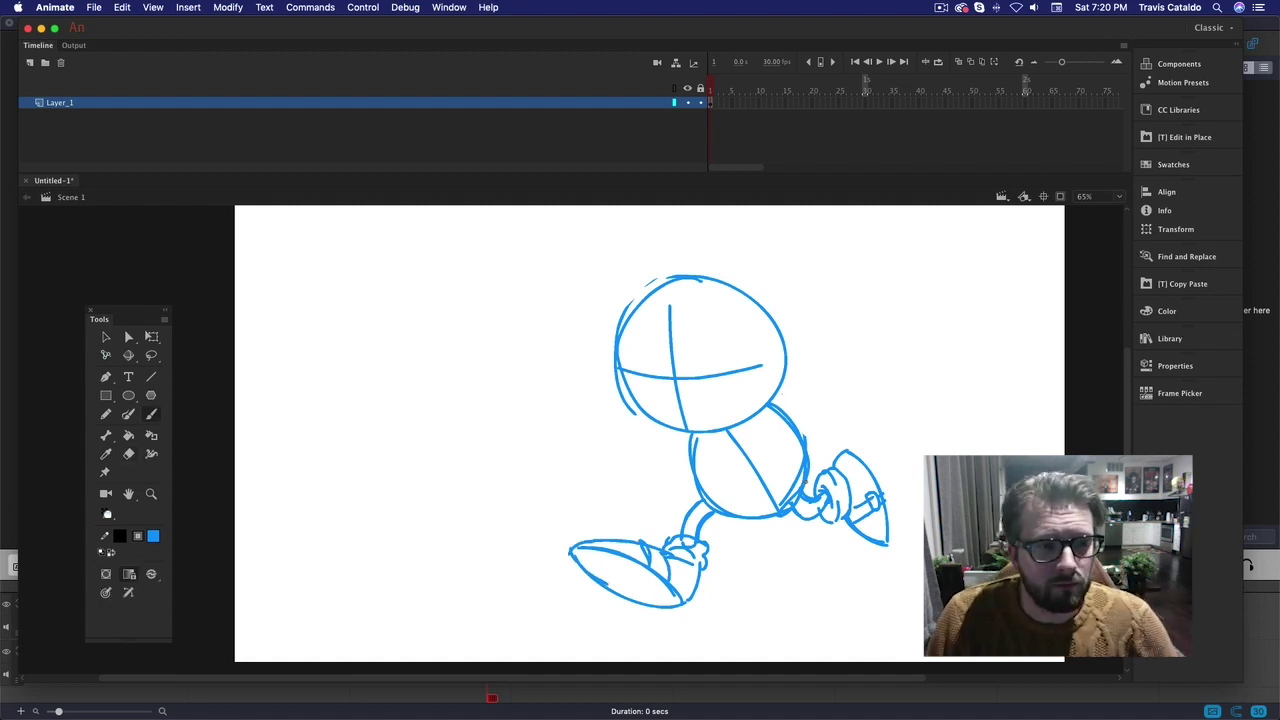
- Sketch the near arm bent across the torso, ending in a round glove cuff
{"action": "mouse_move", "coordinate": [753, 444]}
{"action": "left_mouse_down"}
{"action": "mouse_move", "coordinate": [658, 470]}
{"action": "mouse_move", "coordinate": [766, 455]}
{"action": "left_mouse_up"}
{"action": "left_click_drag", "start_coordinate": [668, 465], "coordinate": [653, 490]}
{"action": "mouse_move", "coordinate": [674, 458]}
{"action": "left_mouse_down"}
{"action": "mouse_move", "coordinate": [646, 472]}
{"action": "mouse_move", "coordinate": [656, 500]}
{"action": "mouse_move", "coordinate": [682, 488]}
{"action": "mouse_move", "coordinate": [644, 468]}
{"action": "mouse_move", "coordinate": [678, 506]}
{"action": "left_mouse_up"}
{"action": "key", "text": "super+z"}
{"action": "key", "text": "super+z"}
{"action": "key", "text": "super+z"}
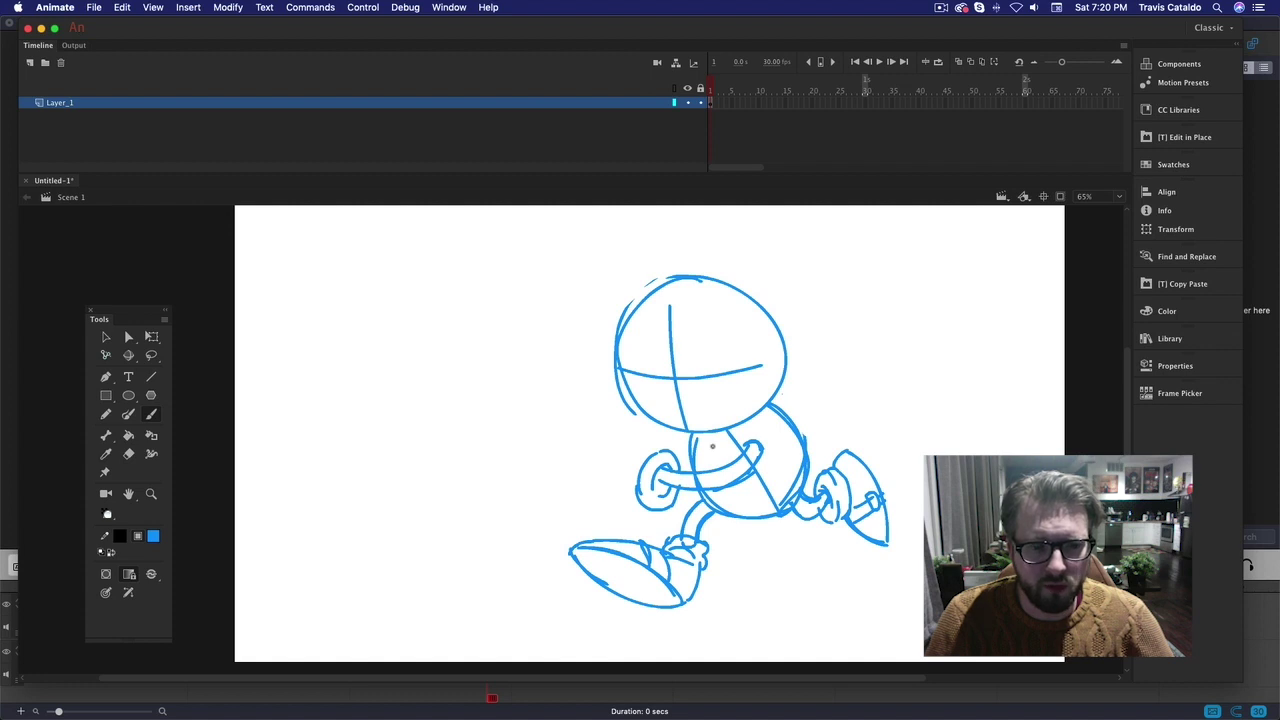
- Sketch the face: angry slanted eyes with pupils, a raised brow, a muzzle with a smirk, and a pointed nose
{"action": "mouse_move", "coordinate": [621, 364]}
{"action": "left_mouse_down"}
{"action": "mouse_move", "coordinate": [646, 340]}
{"action": "mouse_move", "coordinate": [677, 374]}
{"action": "mouse_move", "coordinate": [724, 318]}
{"action": "mouse_move", "coordinate": [739, 322]}
{"action": "left_mouse_up"}
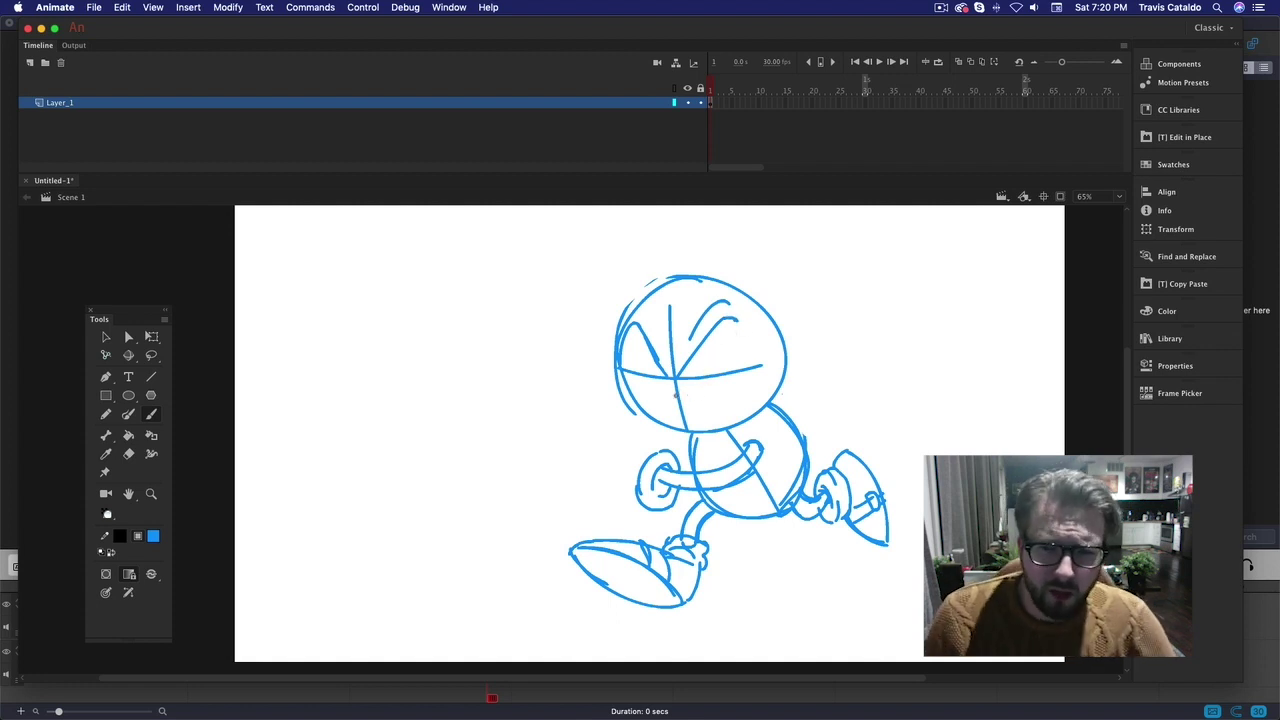
{"action": "mouse_move", "coordinate": [675, 386]}
{"action": "left_mouse_down"}
{"action": "mouse_move", "coordinate": [702, 398]}
{"action": "mouse_move", "coordinate": [760, 374]}
{"action": "mouse_move", "coordinate": [739, 425]}
{"action": "left_mouse_up"}
{"action": "mouse_move", "coordinate": [757, 374]}
{"action": "left_mouse_down"}
{"action": "mouse_move", "coordinate": [725, 431]}
{"action": "mouse_move", "coordinate": [734, 396]}
{"action": "mouse_move", "coordinate": [698, 382]}
{"action": "mouse_move", "coordinate": [694, 365]}
{"action": "mouse_move", "coordinate": [697, 378]}
{"action": "mouse_move", "coordinate": [739, 322]}
{"action": "left_mouse_up"}
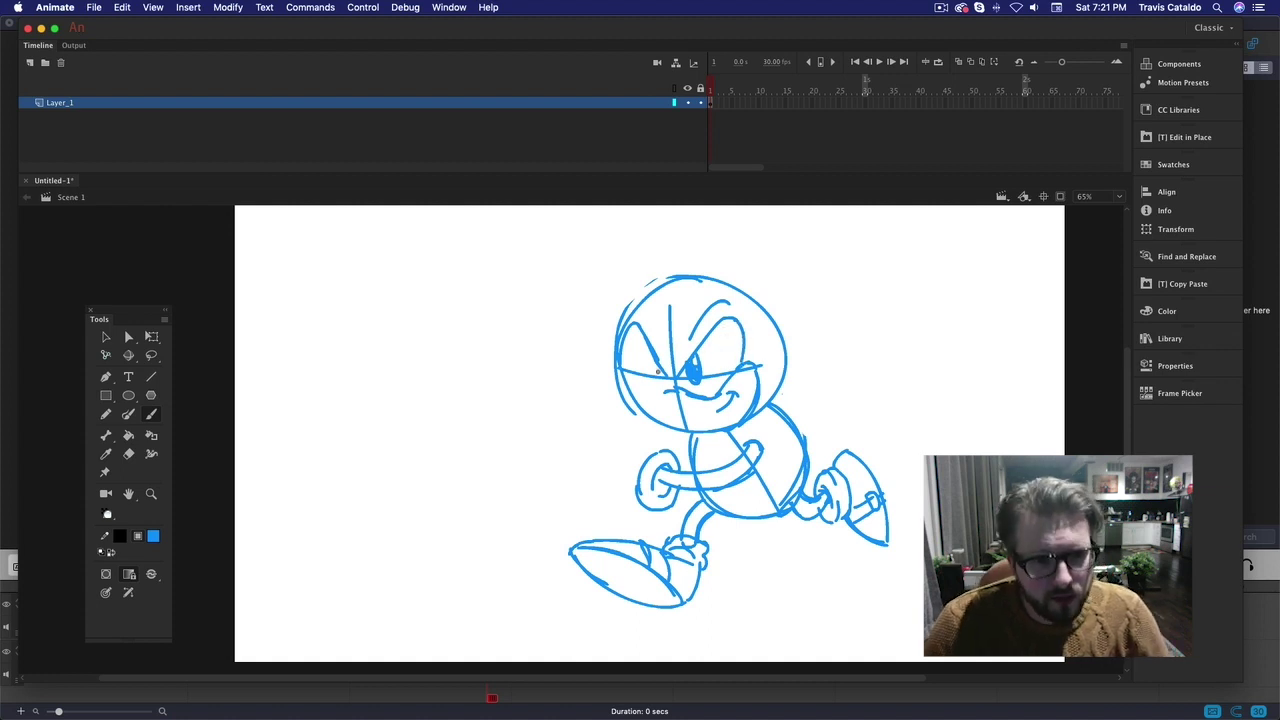
{"action": "mouse_move", "coordinate": [668, 400]}
{"action": "left_mouse_down"}
{"action": "mouse_move", "coordinate": [632, 392]}
{"action": "mouse_move", "coordinate": [664, 398]}
{"action": "mouse_move", "coordinate": [642, 397]}
{"action": "left_mouse_up"}
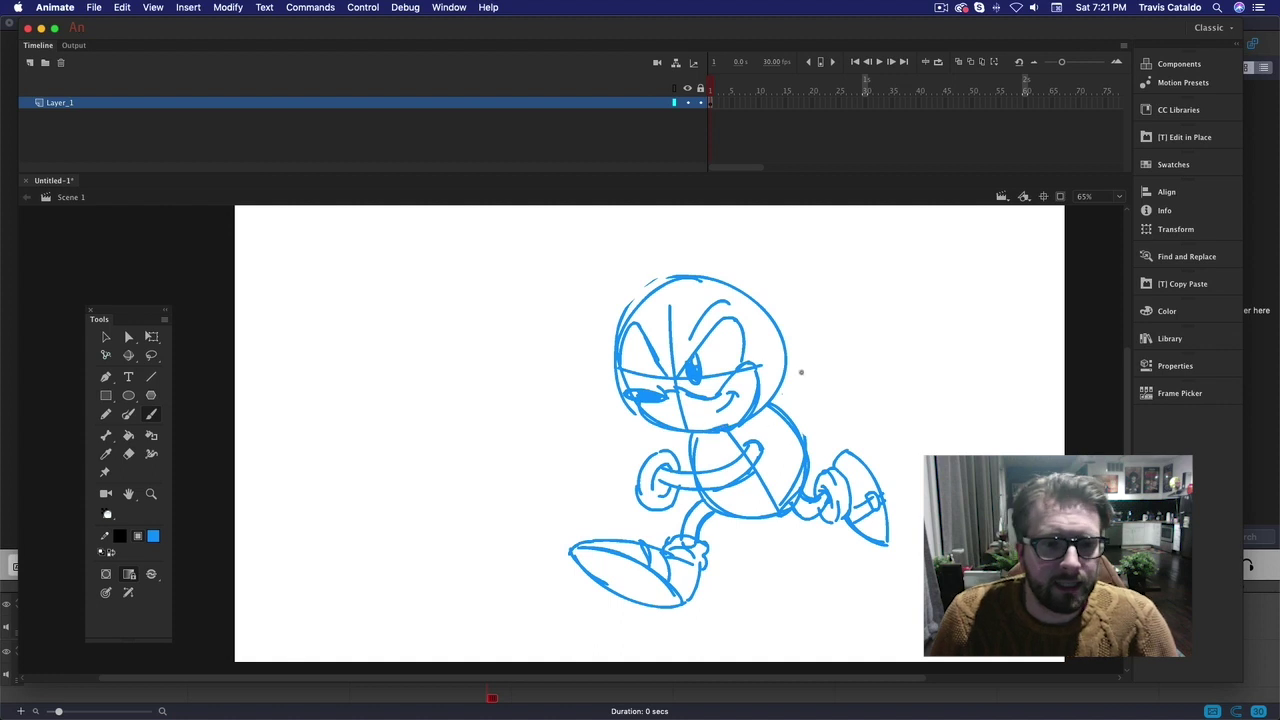
{"action": "left_click_drag", "start_coordinate": [628, 336], "coordinate": [636, 386]}
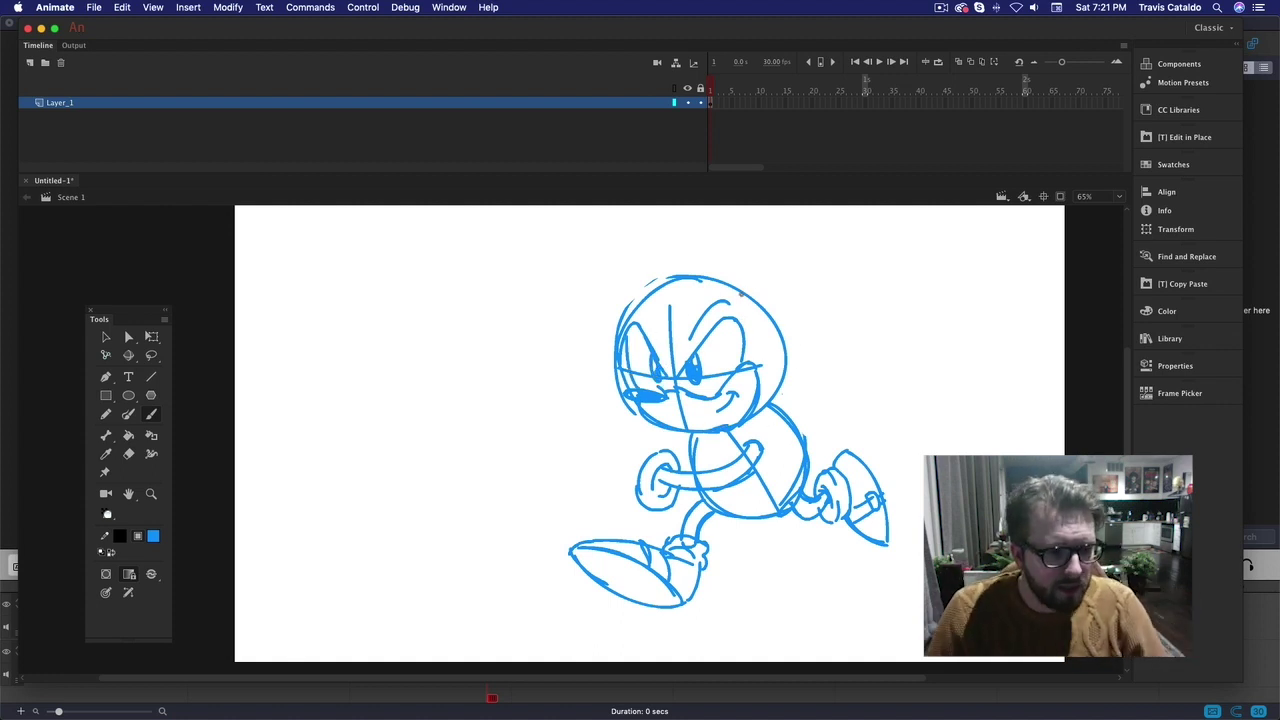
- Sketch the near ear, the swept-back head quills and the belly, and add both gloved fists
{"action": "mouse_move", "coordinate": [716, 280]}
{"action": "left_mouse_down"}
{"action": "mouse_move", "coordinate": [768, 248]}
{"action": "mouse_move", "coordinate": [768, 302]}
{"action": "mouse_move", "coordinate": [760, 266]}
{"action": "left_mouse_up"}
{"action": "mouse_move", "coordinate": [640, 310]}
{"action": "left_mouse_down"}
{"action": "mouse_move", "coordinate": [612, 345]}
{"action": "mouse_move", "coordinate": [656, 310]}
{"action": "mouse_move", "coordinate": [670, 257]}
{"action": "left_mouse_up"}
{"action": "mouse_move", "coordinate": [634, 302]}
{"action": "left_mouse_down"}
{"action": "mouse_move", "coordinate": [818, 222]}
{"action": "mouse_move", "coordinate": [800, 224]}
{"action": "mouse_move", "coordinate": [787, 297]}
{"action": "mouse_move", "coordinate": [855, 310]}
{"action": "left_mouse_up"}
{"action": "mouse_move", "coordinate": [852, 312]}
{"action": "left_mouse_down"}
{"action": "mouse_move", "coordinate": [793, 336]}
{"action": "mouse_move", "coordinate": [851, 364]}
{"action": "left_mouse_up"}
{"action": "mouse_move", "coordinate": [851, 364]}
{"action": "left_mouse_down"}
{"action": "mouse_move", "coordinate": [772, 403]}
{"action": "mouse_move", "coordinate": [778, 430]}
{"action": "left_mouse_up"}
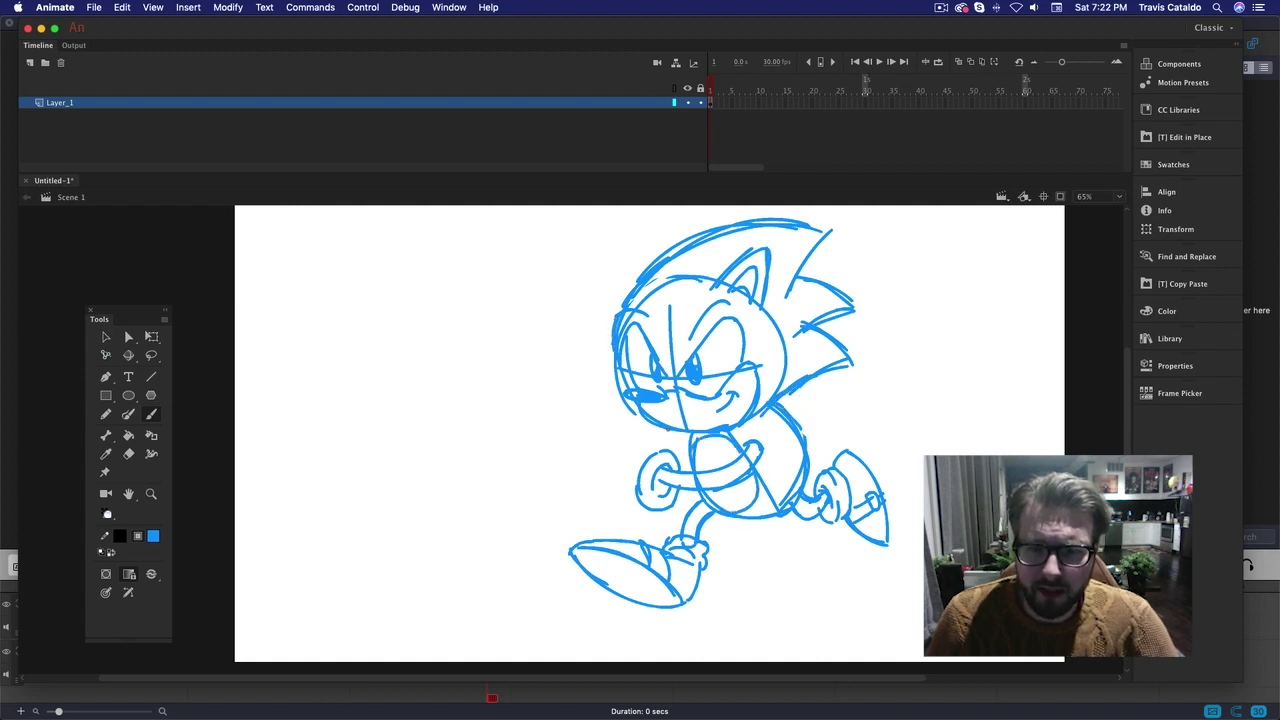
{"action": "mouse_move", "coordinate": [668, 454]}
{"action": "left_mouse_down"}
{"action": "mouse_move", "coordinate": [652, 426]}
{"action": "mouse_move", "coordinate": [608, 416]}
{"action": "mouse_move", "coordinate": [610, 471]}
{"action": "mouse_move", "coordinate": [638, 494]}
{"action": "left_mouse_up"}
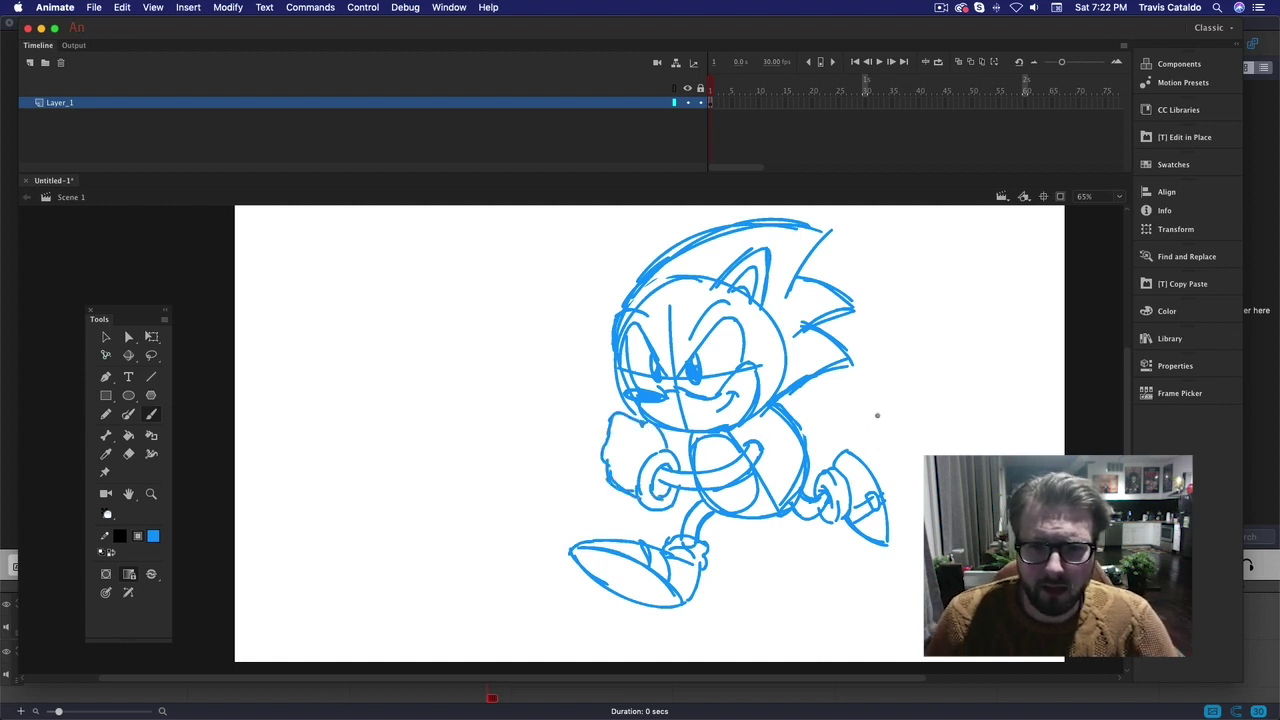
{"action": "mouse_move", "coordinate": [603, 346]}
{"action": "left_mouse_down"}
{"action": "mouse_move", "coordinate": [626, 299]}
{"action": "mouse_move", "coordinate": [578, 340]}
{"action": "mouse_move", "coordinate": [604, 343]}
{"action": "mouse_move", "coordinate": [613, 370]}
{"action": "left_mouse_up"}
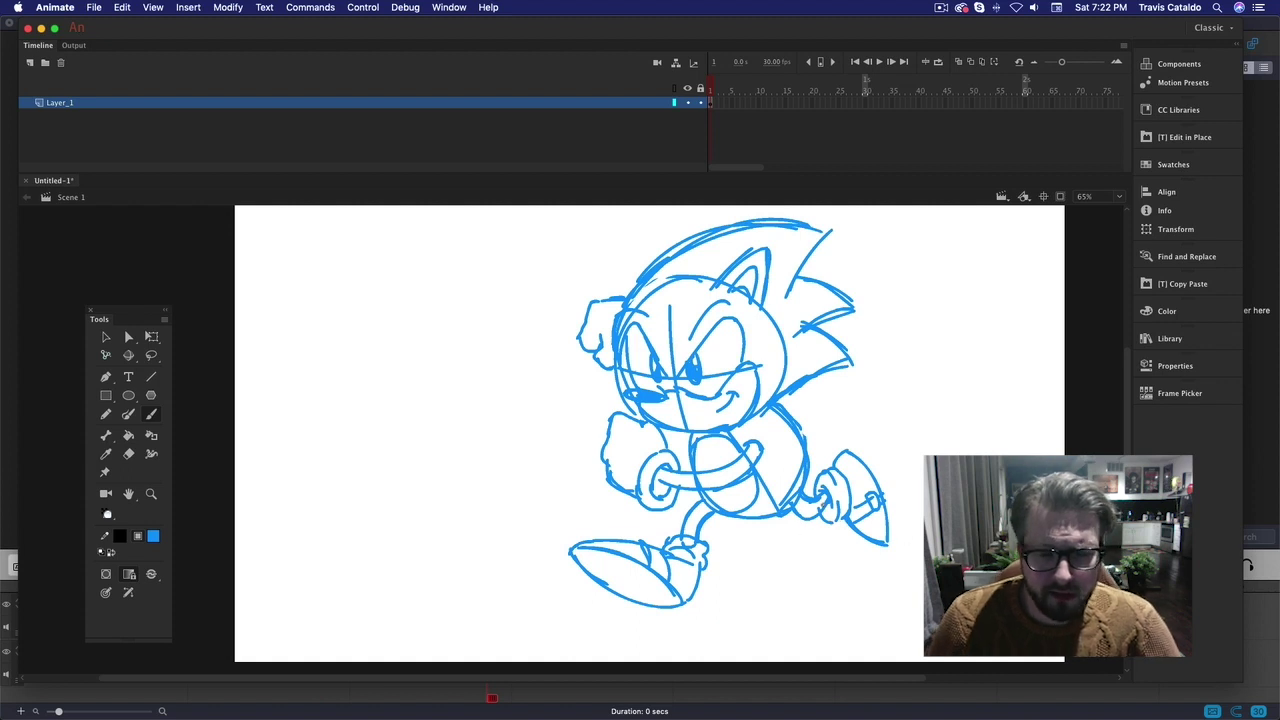
- Erase the head circle, face guidelines and other construction strokes that cross the character sketch
{"action": "key", "text": "e"}
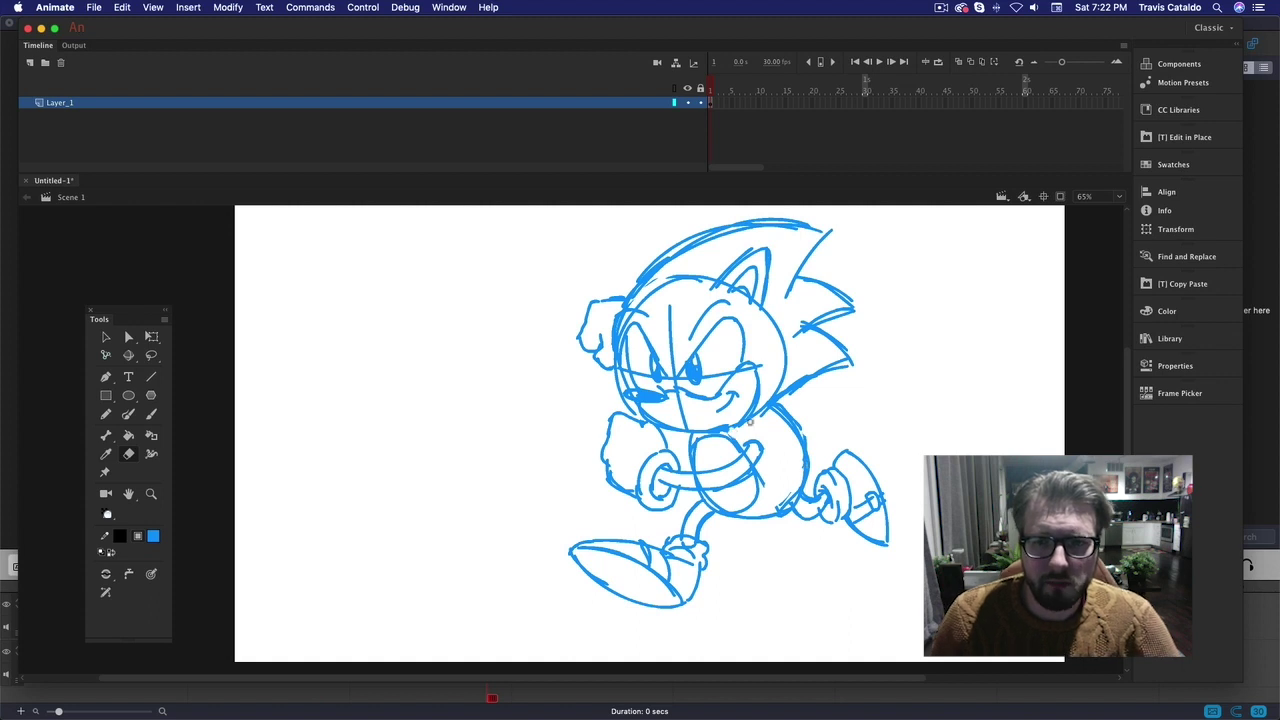
{"action": "mouse_move", "coordinate": [748, 420]}
{"action": "left_mouse_down"}
{"action": "mouse_move", "coordinate": [781, 338]}
{"action": "mouse_move", "coordinate": [781, 356]}
{"action": "left_mouse_up"}
{"action": "mouse_move", "coordinate": [722, 284]}
{"action": "left_mouse_down"}
{"action": "mouse_move", "coordinate": [730, 251]}
{"action": "mouse_move", "coordinate": [652, 295]}
{"action": "mouse_move", "coordinate": [705, 284]}
{"action": "mouse_move", "coordinate": [678, 297]}
{"action": "mouse_move", "coordinate": [675, 372]}
{"action": "mouse_move", "coordinate": [671, 293]}
{"action": "left_mouse_up"}
{"action": "mouse_move", "coordinate": [622, 318]}
{"action": "left_mouse_down"}
{"action": "mouse_move", "coordinate": [618, 339]}
{"action": "mouse_move", "coordinate": [686, 255]}
{"action": "mouse_move", "coordinate": [771, 237]}
{"action": "mouse_move", "coordinate": [714, 233]}
{"action": "mouse_move", "coordinate": [854, 236]}
{"action": "mouse_move", "coordinate": [856, 311]}
{"action": "mouse_move", "coordinate": [717, 380]}
{"action": "mouse_move", "coordinate": [718, 361]}
{"action": "left_mouse_up"}
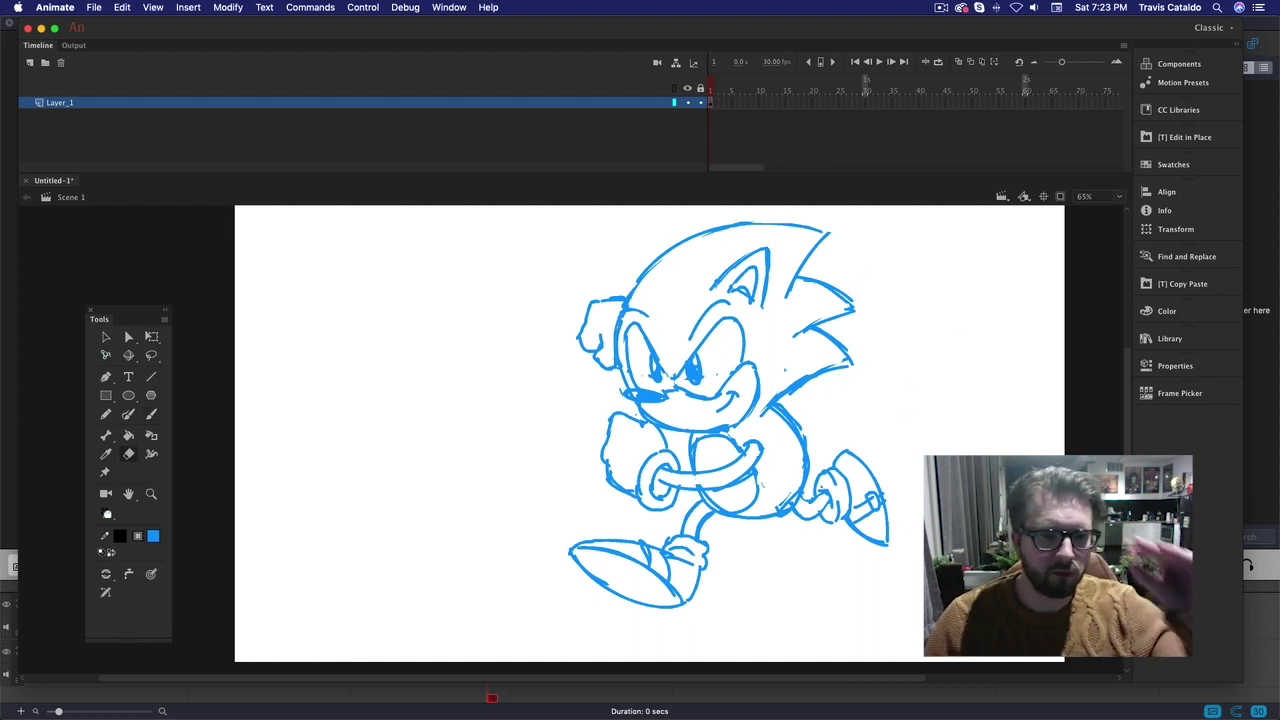
- Preview Layer_1 as transparent, add a new layer above it, and return Layer_1 to full opacity
{"action": "key", "text": "v"}
{"action": "left_click", "coordinate": [687, 102], "text": "shift"}
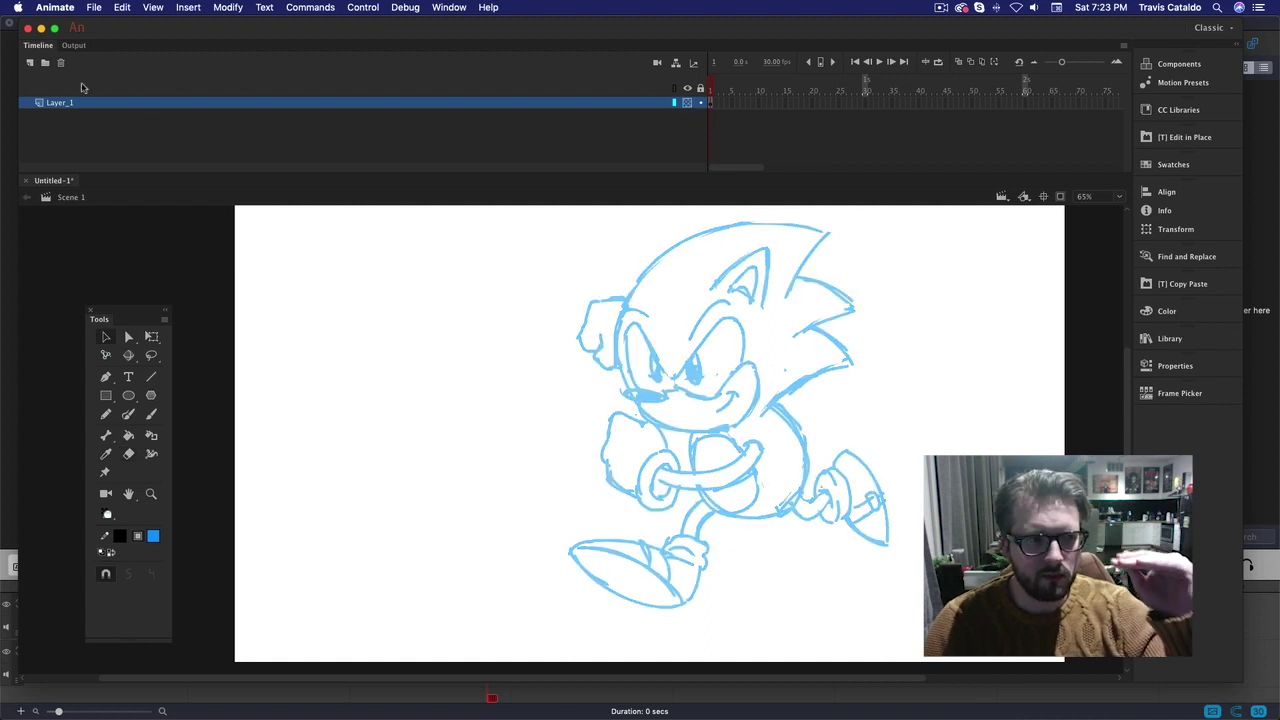
{"action": "left_click", "coordinate": [30, 62]}
{"action": "left_click", "coordinate": [687, 114]}
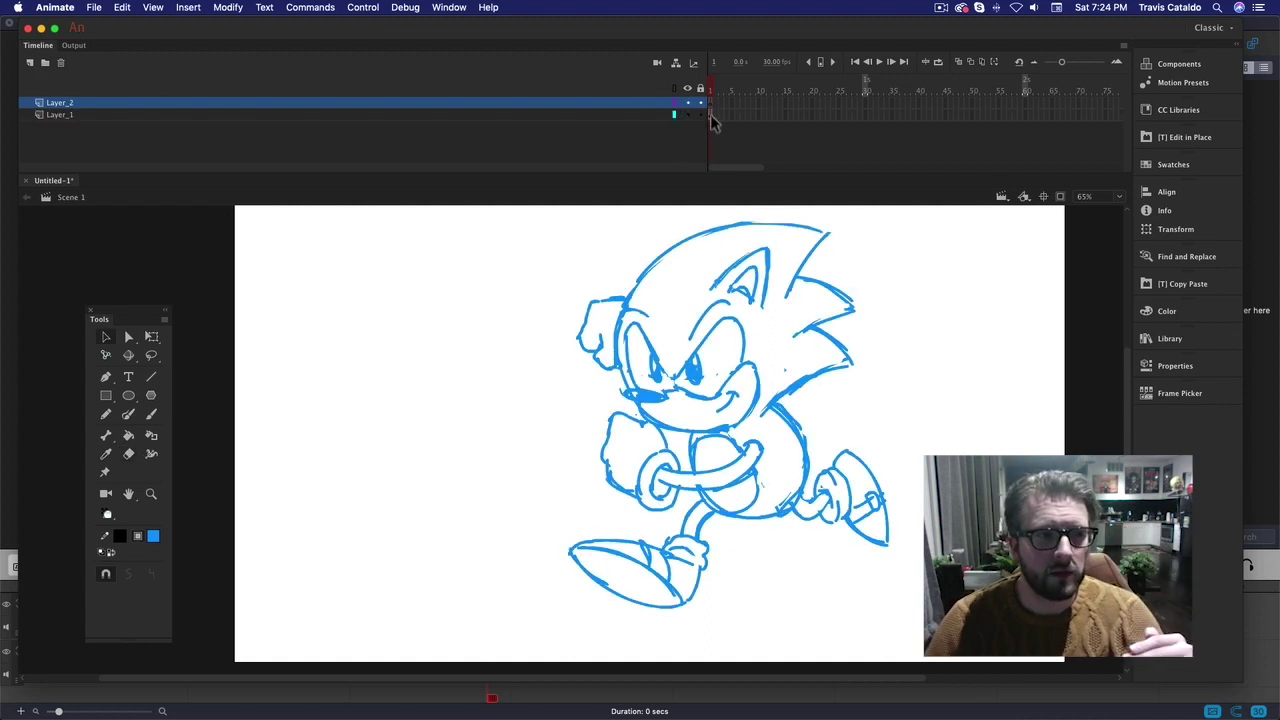
- Brush the missing far ear onto the Layer_1 sketch, beside the top of the head
{"action": "left_click", "coordinate": [710, 114]}
{"action": "left_click", "coordinate": [151, 414]}
{"action": "mouse_move", "coordinate": [627, 296]}
{"action": "left_mouse_down"}
{"action": "mouse_move", "coordinate": [650, 264]}
{"action": "mouse_move", "coordinate": [657, 274]}
{"action": "left_mouse_up"}
{"action": "key", "text": "super+z"}
{"action": "key", "text": "e"}
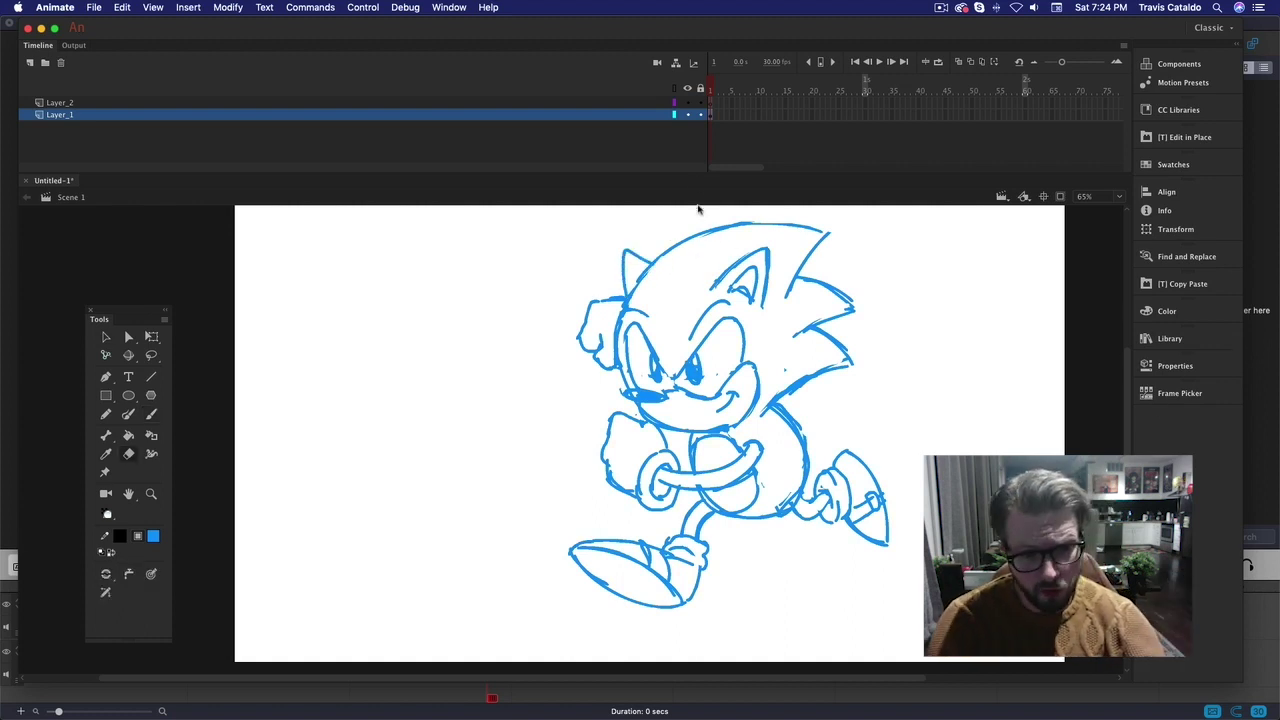
- Lock Layer_1, display it as transparent, and make Layer_2's first frame active for inking with the Pencil tool
{"action": "left_click", "coordinate": [700, 114]}
{"action": "left_click", "coordinate": [687, 114], "text": "shift"}
{"action": "left_click", "coordinate": [710, 102]}
{"action": "key", "text": "y"}
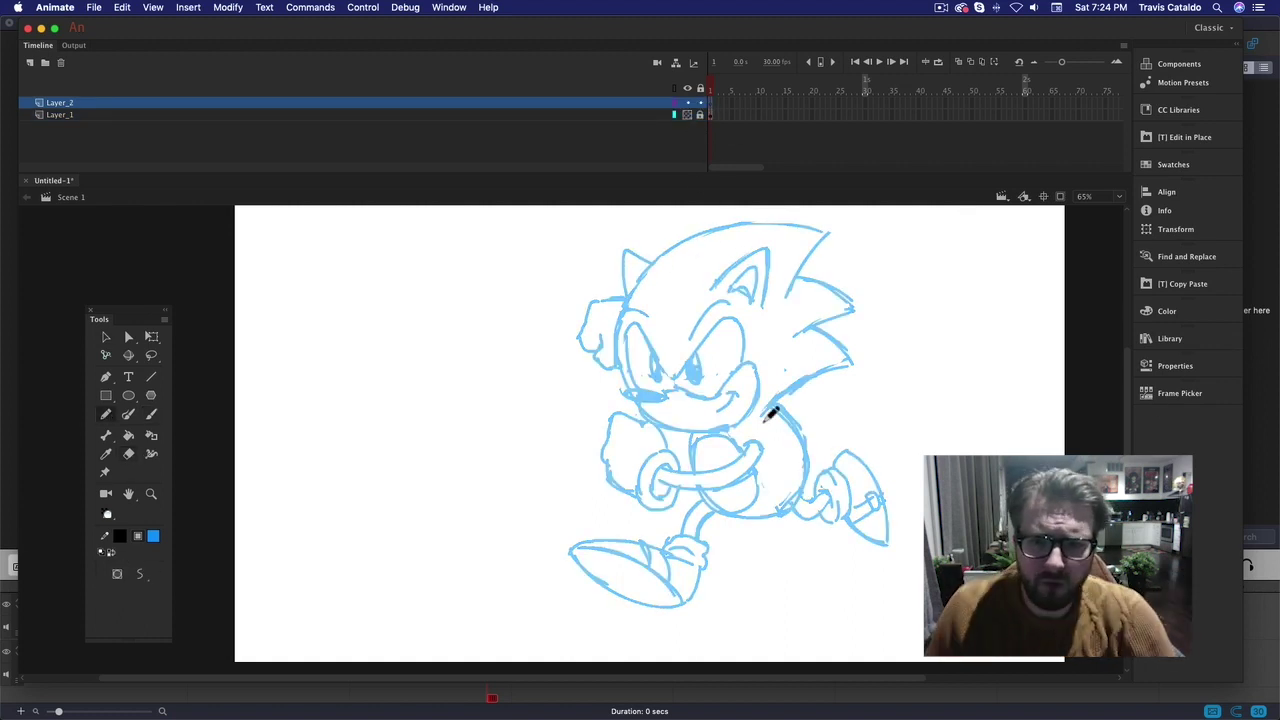
{"action": "left_click", "coordinate": [1175, 365]}
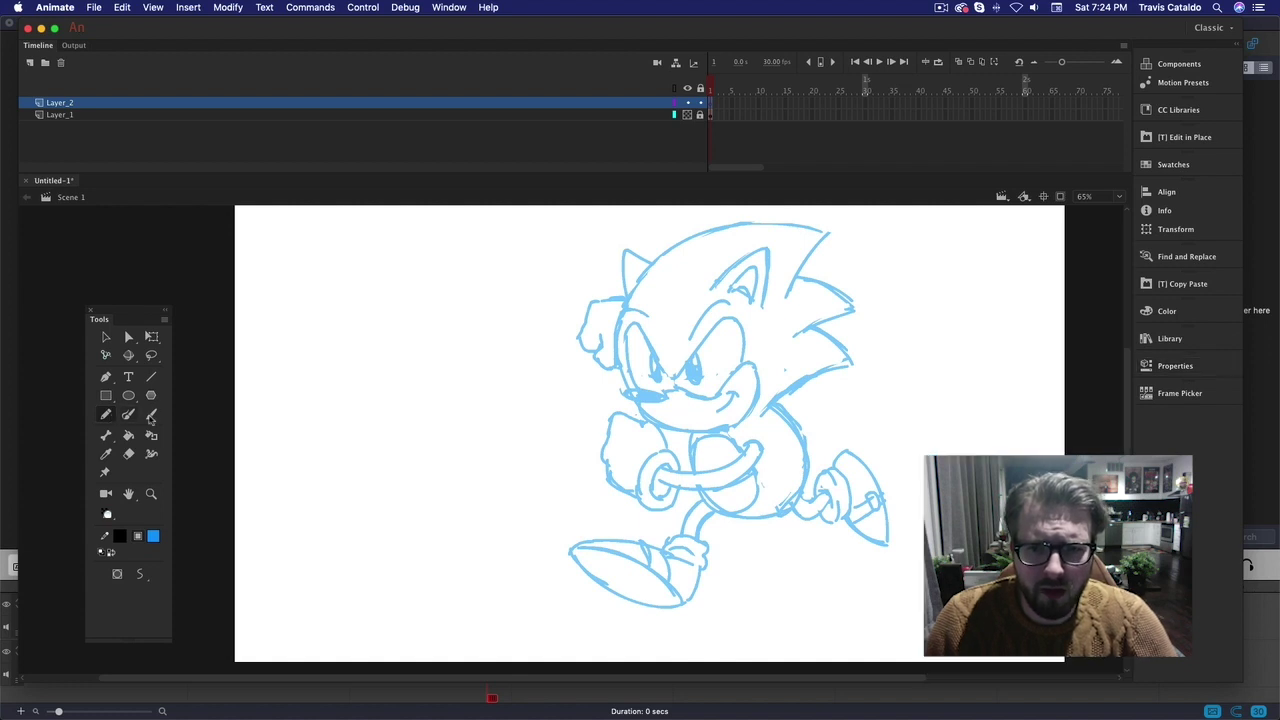
- Trace the top of the head and its uppermost quill with black straight lines, and bend them to follow the sketch
{"action": "key", "text": "z"}
{"action": "left_click", "coordinate": [604, 226]}
{"action": "key", "text": "n"}
{"action": "left_click_drag", "start_coordinate": [673, 366], "coordinate": [754, 241]}
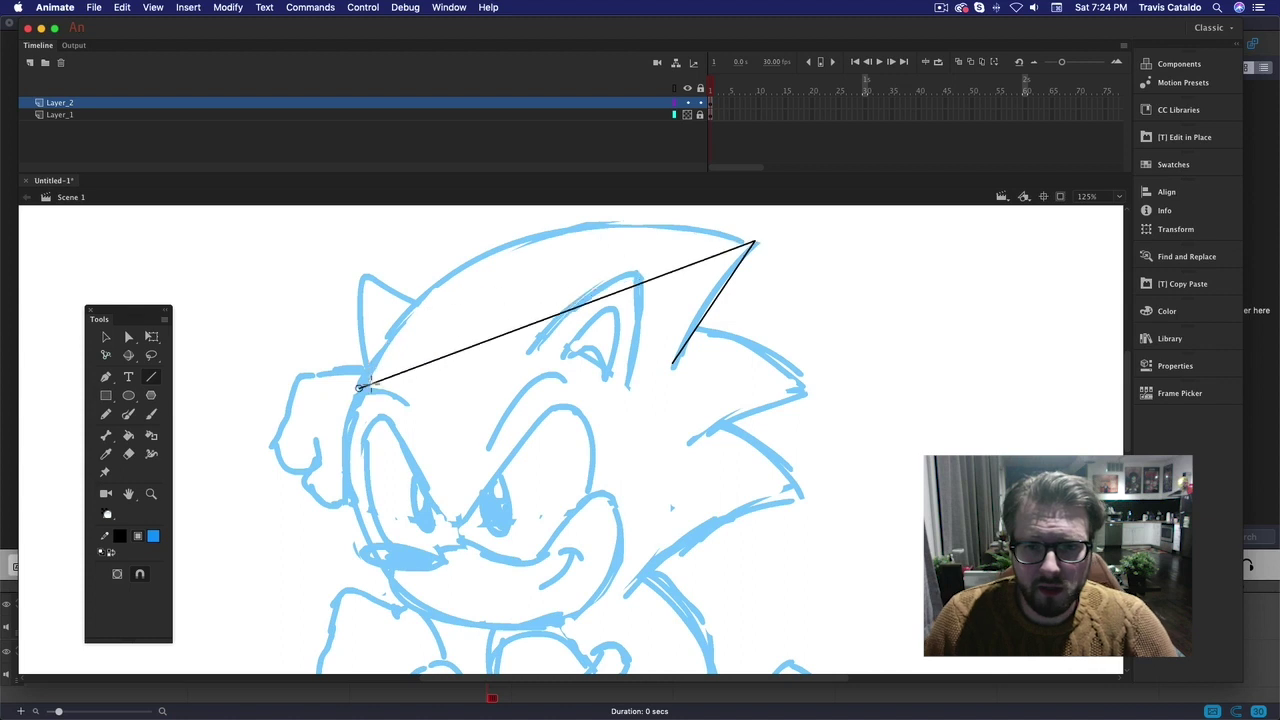
{"action": "key", "text": "v"}
{"action": "left_click_drag", "start_coordinate": [663, 277], "coordinate": [623, 191]}
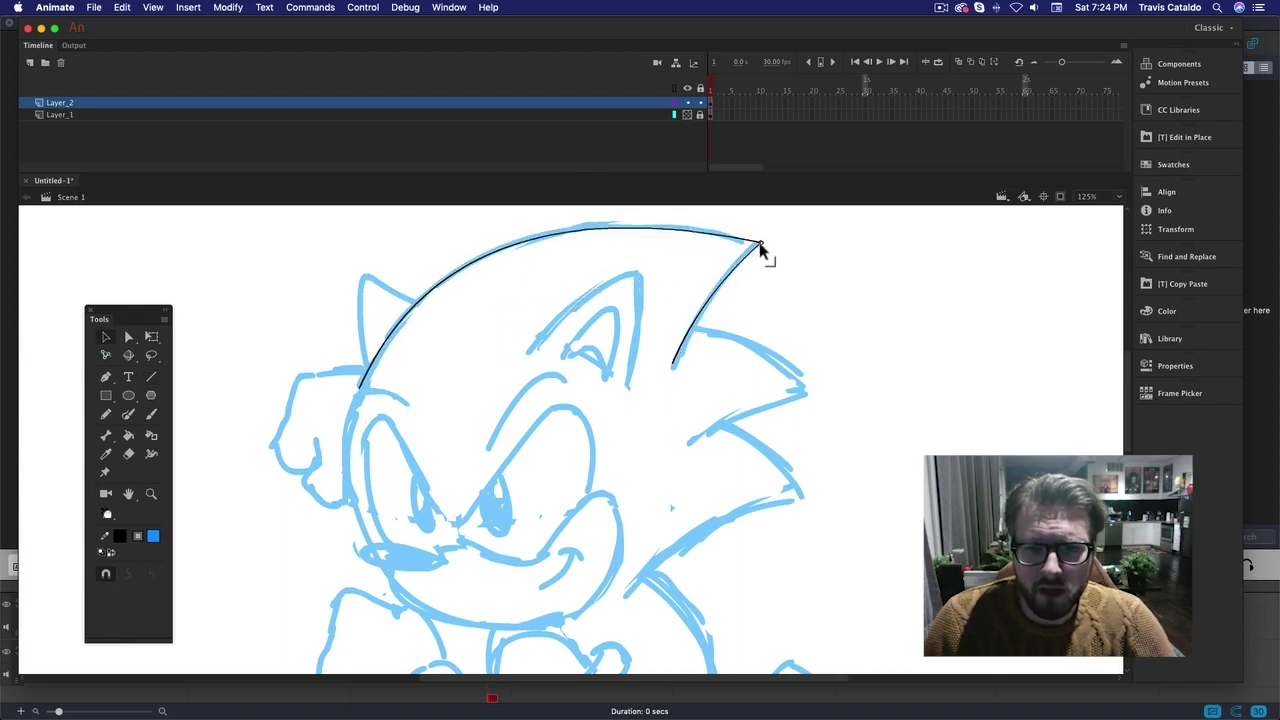
- Trace the second quill with black lines joined to the first, and curve them along the sketch
{"action": "mouse_move", "coordinate": [673, 364]}
{"action": "left_mouse_down"}
{"action": "mouse_move", "coordinate": [805, 389]}
{"action": "mouse_move", "coordinate": [686, 443]}
{"action": "left_mouse_up"}
{"action": "left_click", "coordinate": [151, 376]}
{"action": "key", "text": "v"}
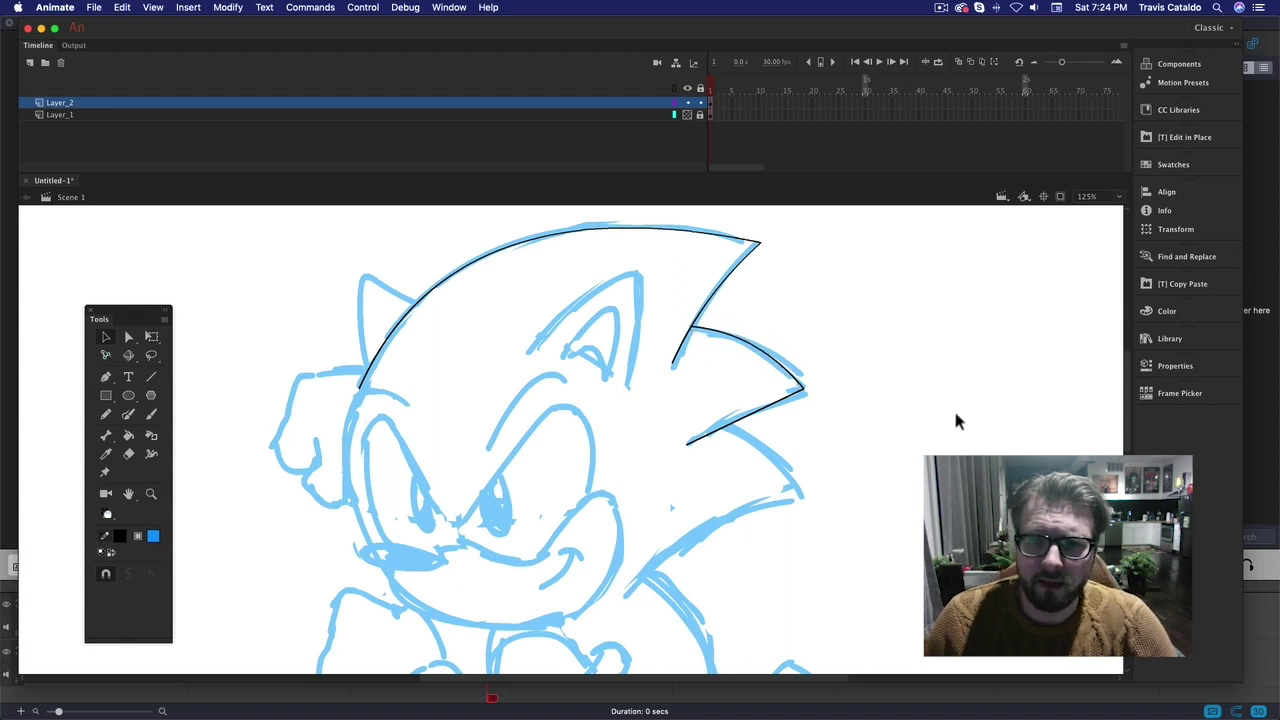
- Pencil the face outline from the far brow around the cheek to the chin, and reshape the chin curve to match the sketch
{"action": "left_click_drag", "start_coordinate": [646, 385], "coordinate": [786, 373]}
{"action": "left_click", "coordinate": [106, 414]}
{"action": "scroll", "coordinate": [540, 342], "scroll_direction": "down", "scroll_amount": 2}
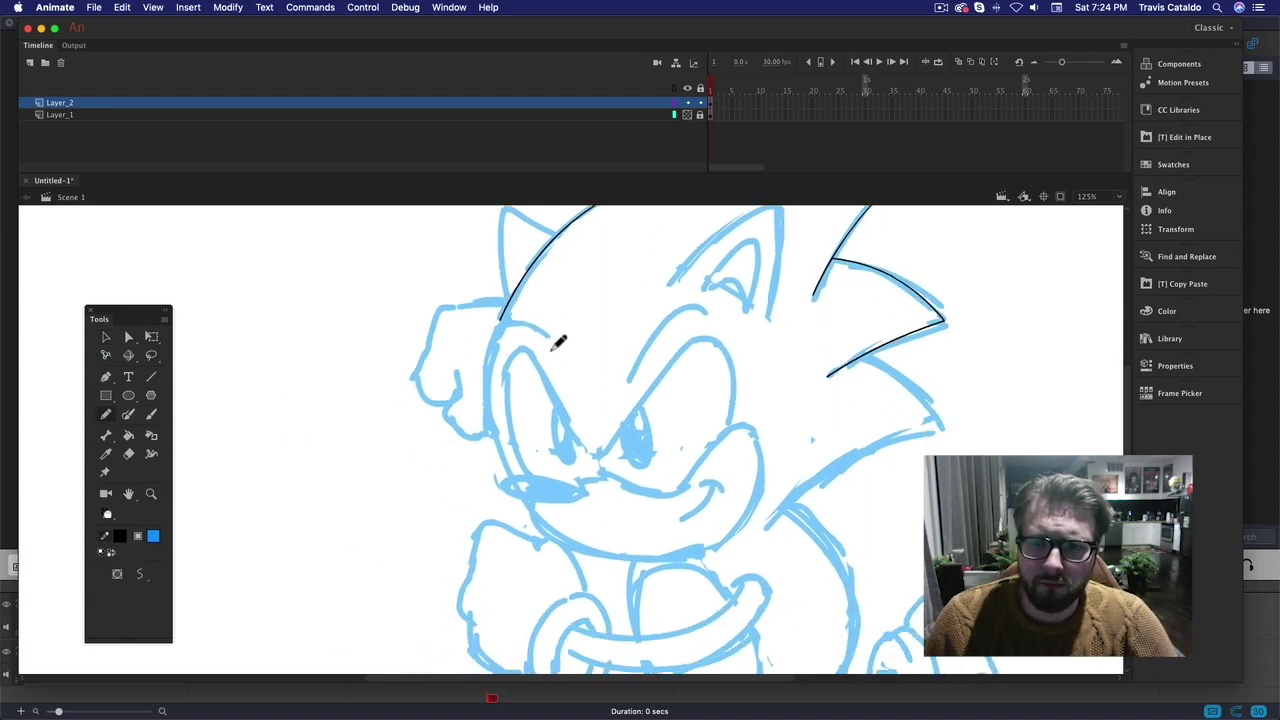
{"action": "mouse_move", "coordinate": [549, 337]}
{"action": "left_mouse_down"}
{"action": "mouse_move", "coordinate": [489, 365]}
{"action": "mouse_move", "coordinate": [687, 565]}
{"action": "left_mouse_up"}
{"action": "key", "text": "v"}
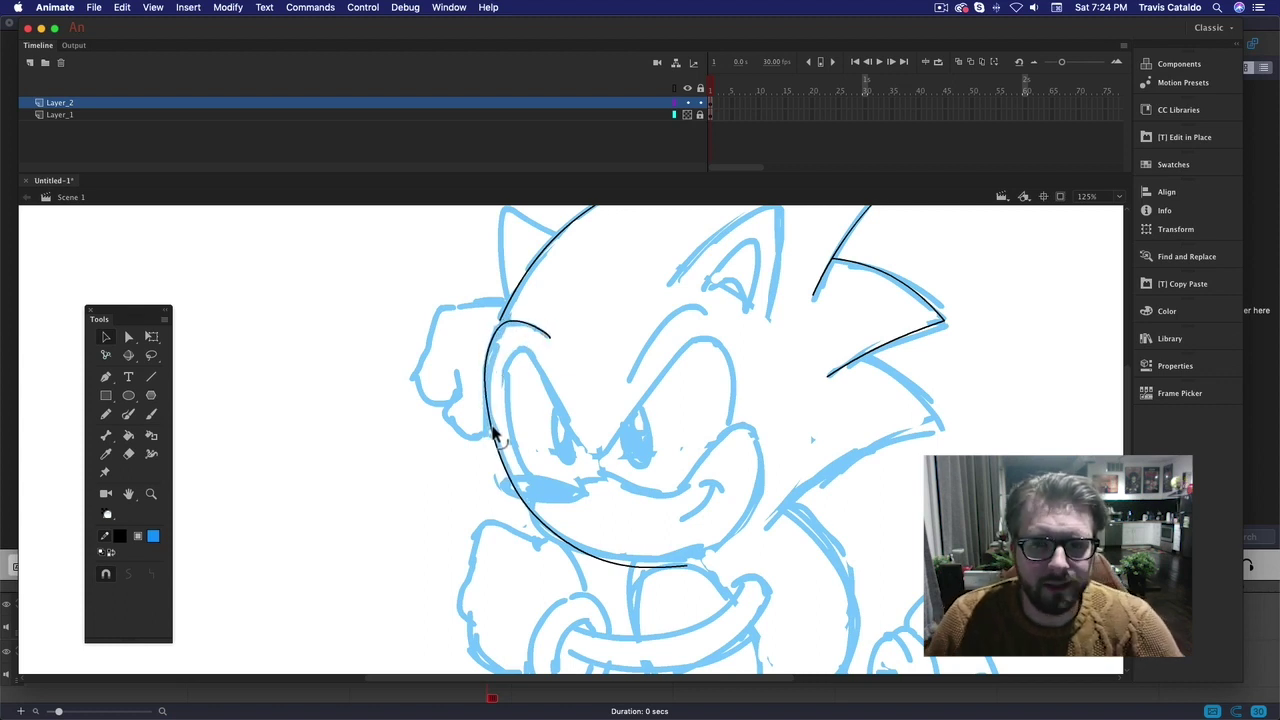
{"action": "left_click_drag", "start_coordinate": [689, 567], "coordinate": [728, 545]}
{"action": "mouse_move", "coordinate": [641, 567]}
{"action": "left_mouse_down"}
{"action": "mouse_move", "coordinate": [599, 558]}
{"action": "mouse_move", "coordinate": [733, 536]}
{"action": "left_mouse_up"}
{"action": "left_click_drag", "start_coordinate": [712, 547], "coordinate": [707, 550]}
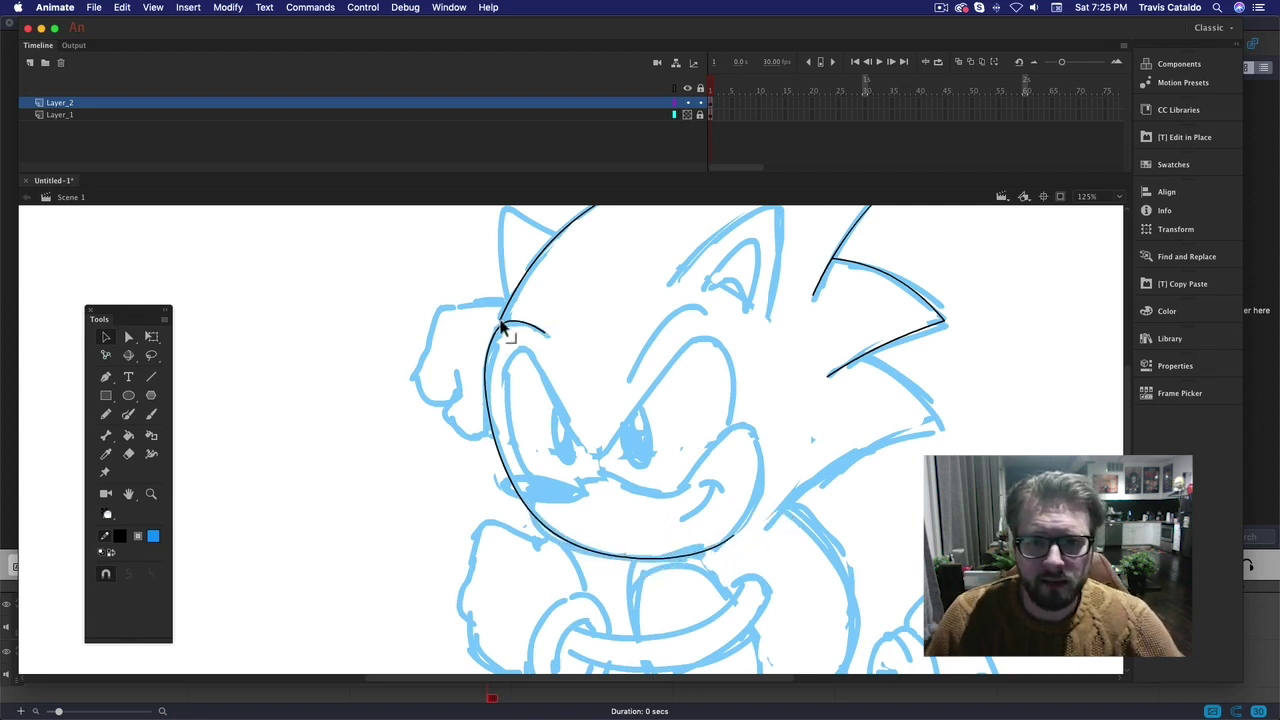
- Adjust the lower end of the head curve where it meets the far brow, and refit the curve to the sketch
{"action": "mouse_move", "coordinate": [500, 320]}
{"action": "left_mouse_down"}
{"action": "mouse_move", "coordinate": [502, 332]}
{"action": "mouse_move", "coordinate": [512, 300]}
{"action": "left_mouse_up"}
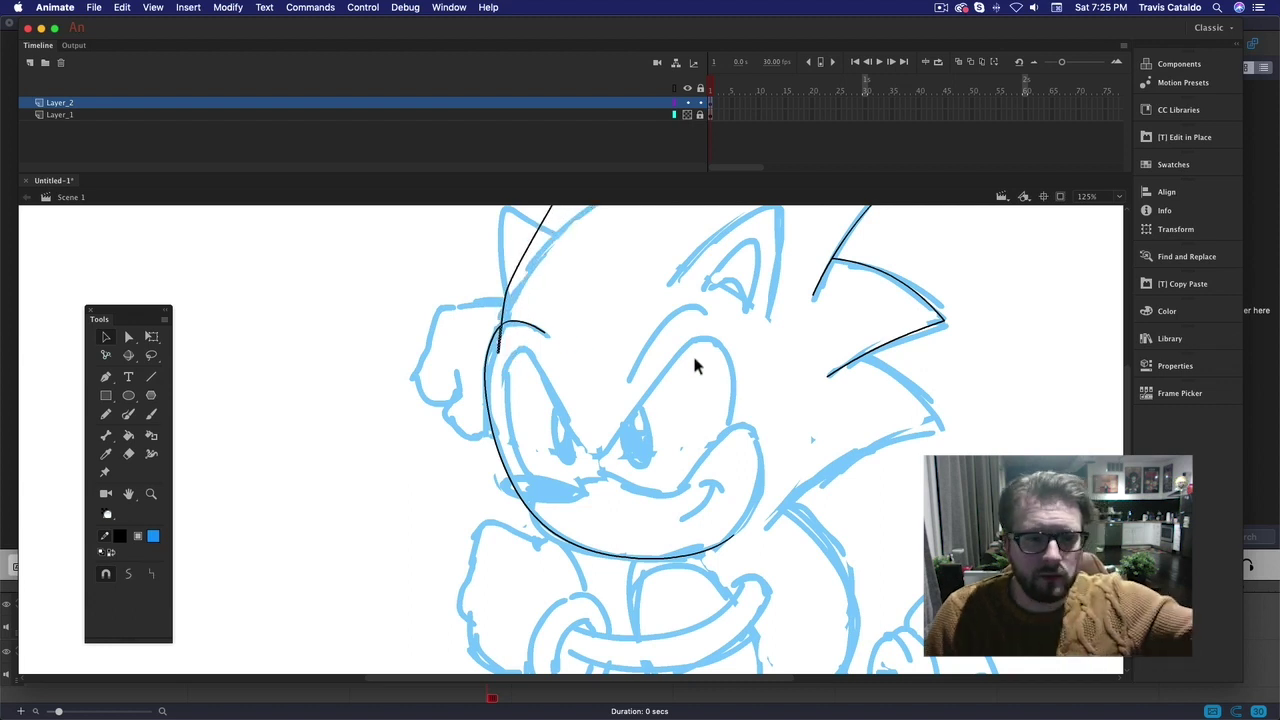
{"action": "scroll", "coordinate": [762, 365], "scroll_direction": "up", "scroll_amount": 5}
{"action": "mouse_move", "coordinate": [710, 287]}
{"action": "left_mouse_down"}
{"action": "mouse_move", "coordinate": [537, 380]}
{"action": "mouse_move", "coordinate": [694, 286]}
{"action": "mouse_move", "coordinate": [614, 343]}
{"action": "mouse_move", "coordinate": [666, 303]}
{"action": "mouse_move", "coordinate": [755, 300]}
{"action": "left_mouse_up"}
{"action": "left_click_drag", "start_coordinate": [857, 302], "coordinate": [732, 300]}
- Pencil the brow arc above the near eye over the blue sketch
{"action": "scroll", "coordinate": [917, 337], "scroll_direction": "down", "scroll_amount": 5}
{"action": "key", "text": "y"}
{"action": "mouse_move", "coordinate": [608, 394]}
{"action": "left_mouse_down"}
{"action": "mouse_move", "coordinate": [623, 366]}
{"action": "mouse_move", "coordinate": [702, 330]}
{"action": "left_mouse_up"}
{"action": "key", "text": "v"}
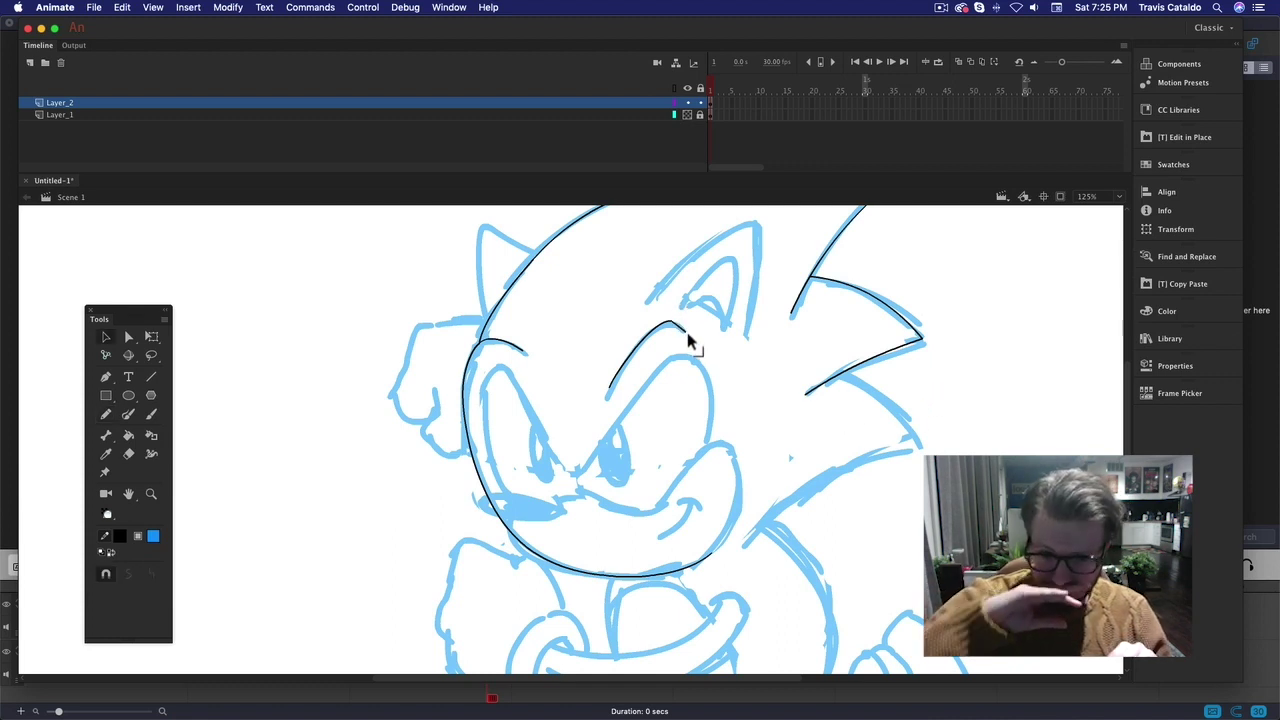
- Draw a black-outlined ellipse over the sketched nose, fit it to the sketch, and make its fill white
{"action": "left_click_drag", "start_coordinate": [763, 457], "coordinate": [770, 411]}
{"action": "left_click", "coordinate": [128, 396]}
{"action": "mouse_move", "coordinate": [386, 449]}
{"action": "left_mouse_down"}
{"action": "mouse_move", "coordinate": [450, 476]}
{"action": "mouse_move", "coordinate": [574, 458]}
{"action": "mouse_move", "coordinate": [571, 477]}
{"action": "left_mouse_up"}
{"action": "key", "text": "v"}
{"action": "double_click", "coordinate": [432, 464]}
{"action": "key", "text": "q"}
{"action": "left_click", "coordinate": [590, 426]}
{"action": "key", "text": "i"}
{"action": "left_click", "coordinate": [623, 305]}
{"action": "left_click", "coordinate": [552, 468]}
{"action": "key", "text": "v"}
- Pencil the joined outline of both eyes and refine its curves to match the sketch
{"action": "key", "text": "shift+y"}
{"action": "mouse_move", "coordinate": [515, 456]}
{"action": "left_mouse_down"}
{"action": "mouse_move", "coordinate": [495, 357]}
{"action": "mouse_move", "coordinate": [565, 411]}
{"action": "mouse_move", "coordinate": [727, 325]}
{"action": "left_mouse_up"}
{"action": "key", "text": "v"}
{"action": "mouse_move", "coordinate": [498, 351]}
{"action": "left_mouse_down"}
{"action": "mouse_move", "coordinate": [503, 322]}
{"action": "mouse_move", "coordinate": [532, 358]}
{"action": "left_mouse_up"}
{"action": "mouse_move", "coordinate": [573, 425]}
{"action": "left_mouse_down"}
{"action": "mouse_move", "coordinate": [557, 410]}
{"action": "mouse_move", "coordinate": [624, 378]}
{"action": "left_mouse_up"}
{"action": "mouse_move", "coordinate": [727, 345]}
{"action": "left_mouse_down"}
{"action": "mouse_move", "coordinate": [713, 397]}
{"action": "mouse_move", "coordinate": [714, 332]}
{"action": "left_mouse_up"}
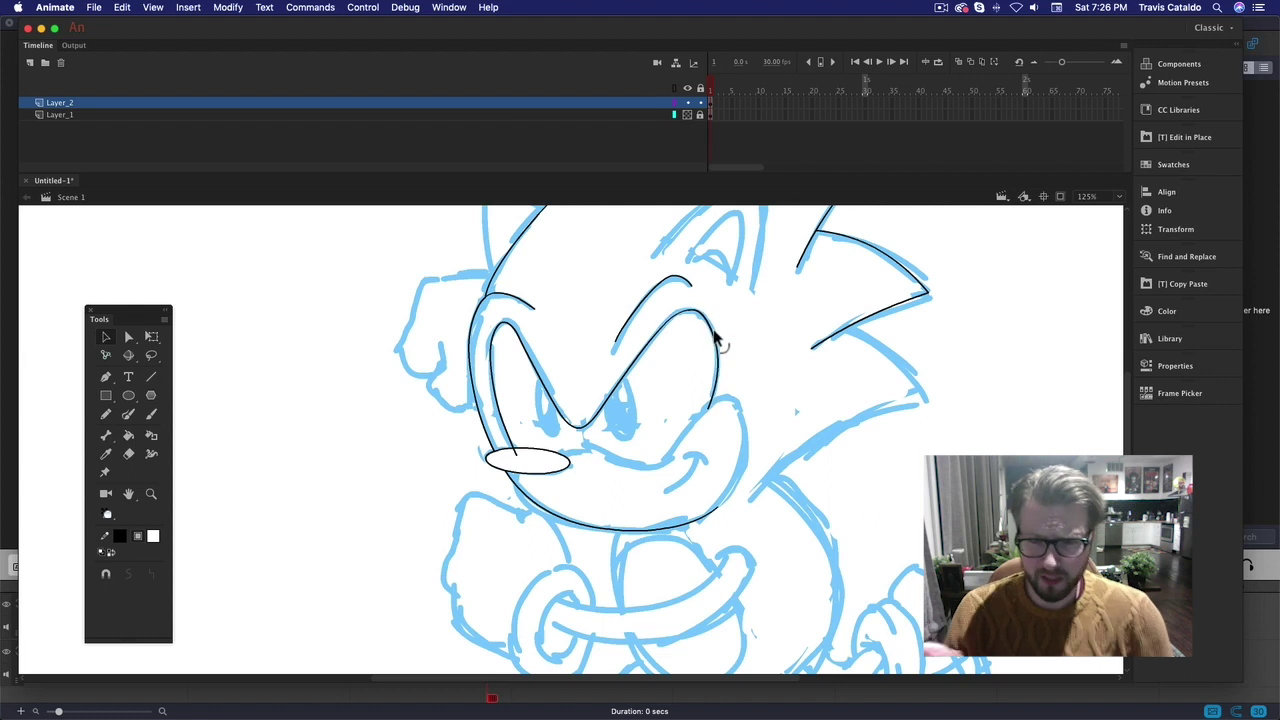
- Draw a narrow upright iris ellipse with no fill over the near eye's sketched pupil
{"action": "left_click", "coordinate": [128, 395]}
{"action": "left_click", "coordinate": [153, 536]}
{"action": "left_click", "coordinate": [394, 532]}
{"action": "left_click_drag", "start_coordinate": [648, 376], "coordinate": [677, 446]}
{"action": "key", "text": "v"}
{"action": "left_click", "coordinate": [676, 420]}
- Place a matching iris ellipse in the far eye, and fit both irises against the eye outline
{"action": "key", "text": "q"}
{"action": "mouse_move", "coordinate": [684, 374]}
{"action": "left_mouse_down"}
{"action": "mouse_move", "coordinate": [678, 406]}
{"action": "mouse_move", "coordinate": [618, 393]}
{"action": "mouse_move", "coordinate": [694, 440]}
{"action": "mouse_move", "coordinate": [559, 398]}
{"action": "mouse_move", "coordinate": [562, 382]}
{"action": "left_mouse_up"}
{"action": "left_click", "coordinate": [645, 408]}
{"action": "left_click", "coordinate": [615, 378]}
{"action": "left_click", "coordinate": [543, 371]}
{"action": "key", "text": "o"}
{"action": "key", "text": "q"}
{"action": "left_click", "coordinate": [588, 366]}
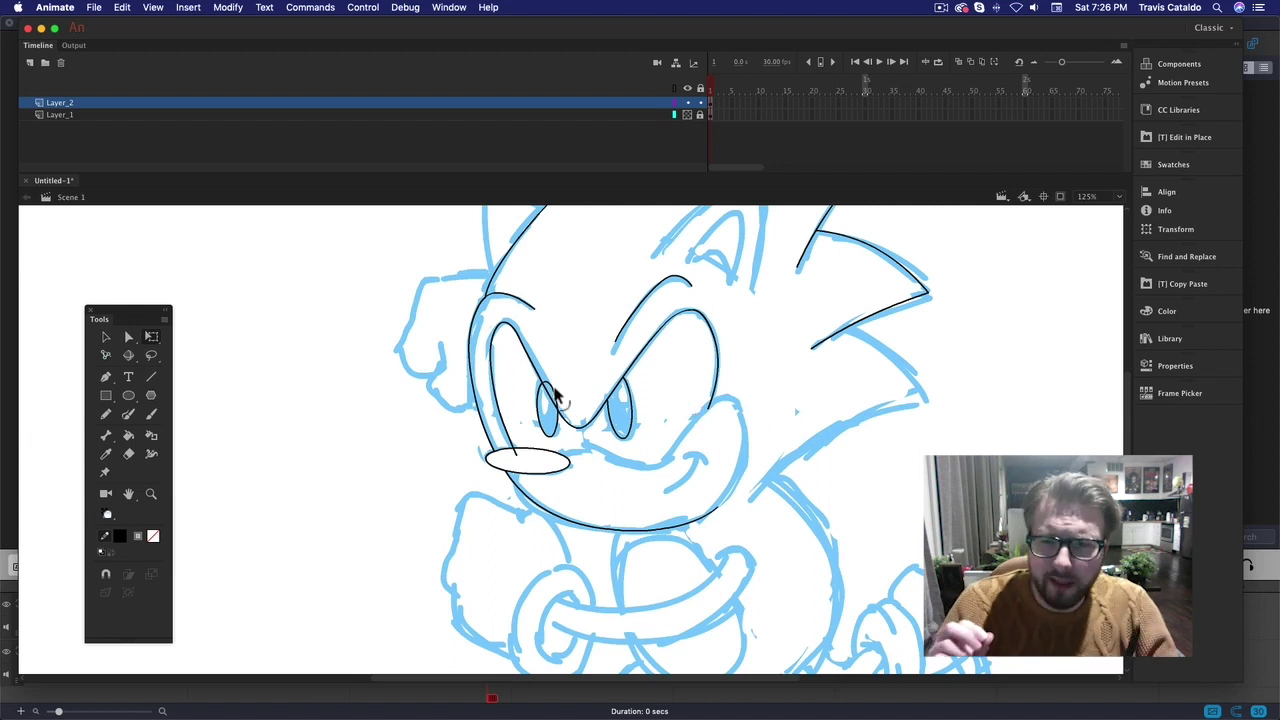
- Draw a small highlight oval in the near iris and place a matching one in the far iris
{"action": "key", "text": "o"}
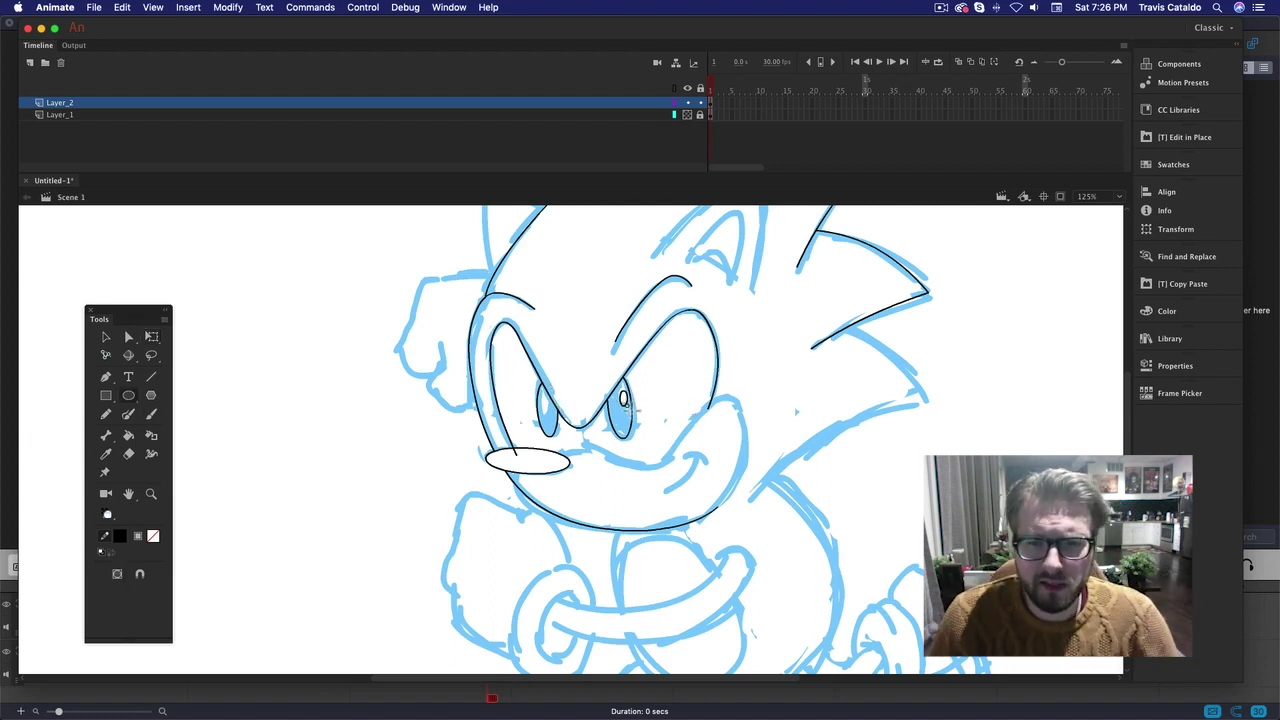
{"action": "key", "text": "v"}
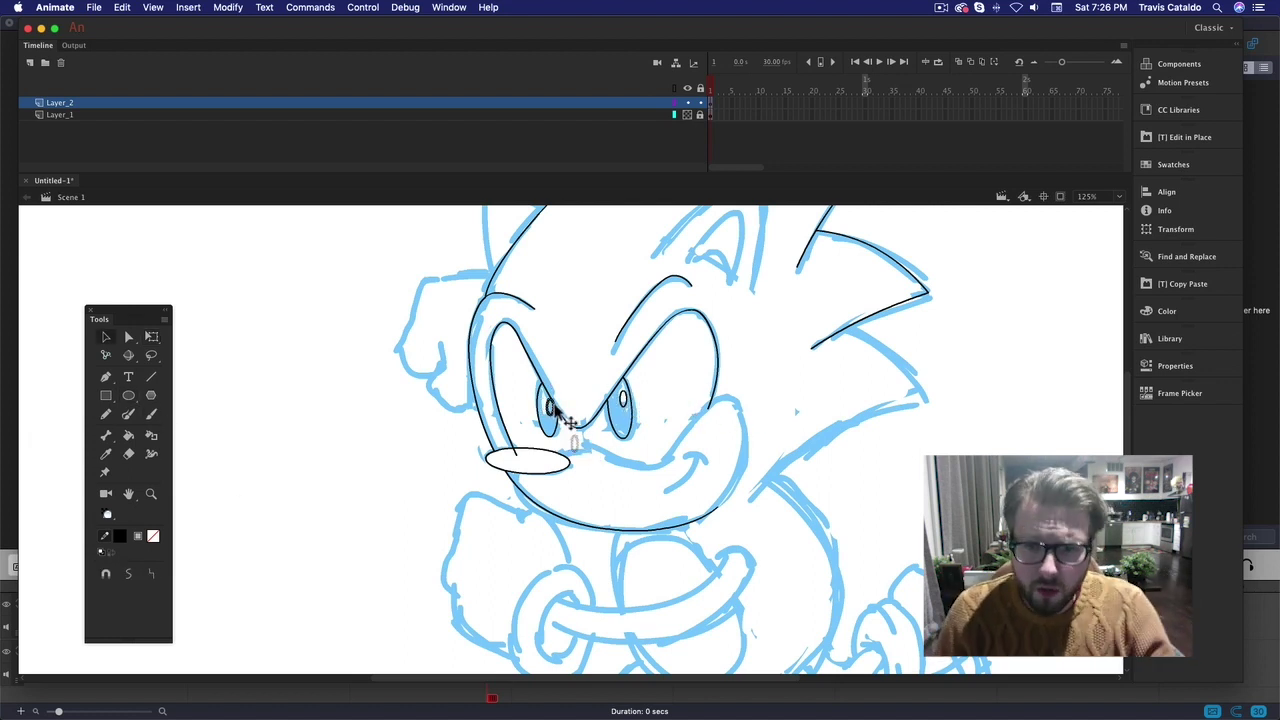
- Pencil the upper muzzle line from the nose across to the near cheek
{"action": "scroll", "coordinate": [604, 372], "scroll_direction": "down", "scroll_amount": 2}
{"action": "key", "text": "y"}
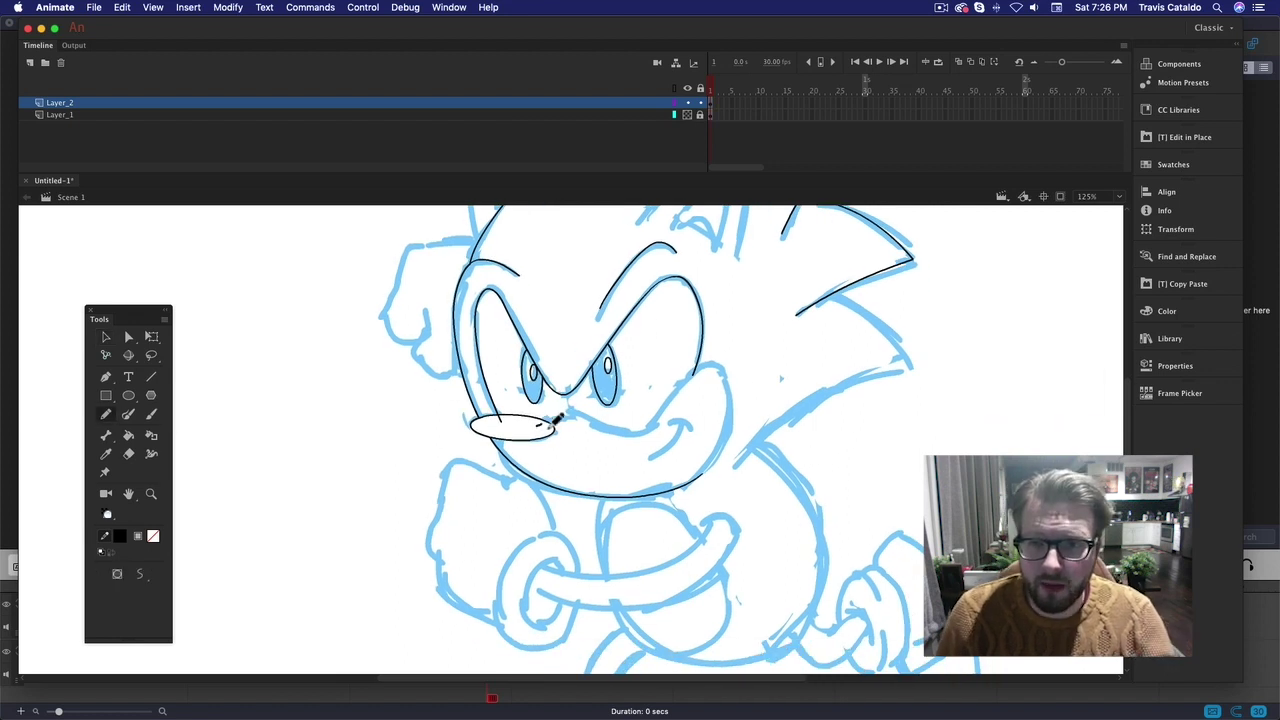
{"action": "left_click_drag", "start_coordinate": [552, 427], "coordinate": [740, 372]}
{"action": "key", "text": "v"}
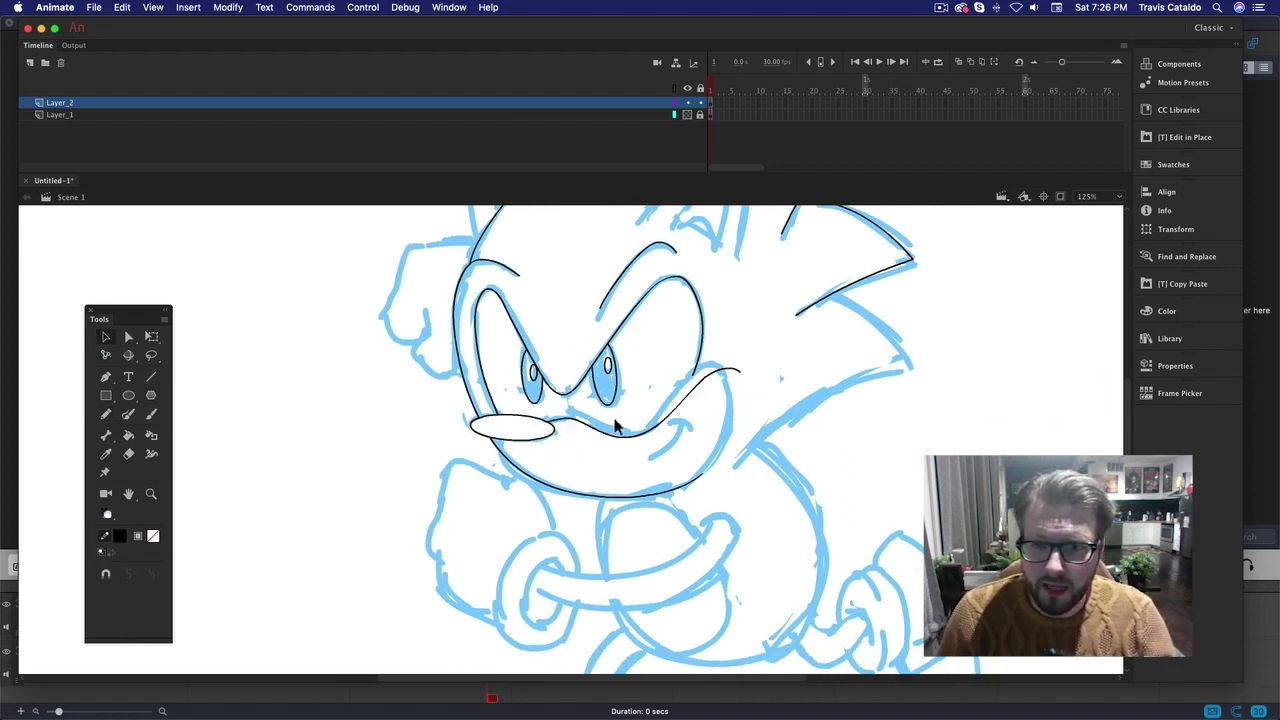
- Add a small highlight oval on the nose, and curve the muzzle line's cheek end down to join the chin outline
{"action": "key", "text": "o"}
{"action": "key", "text": "v"}
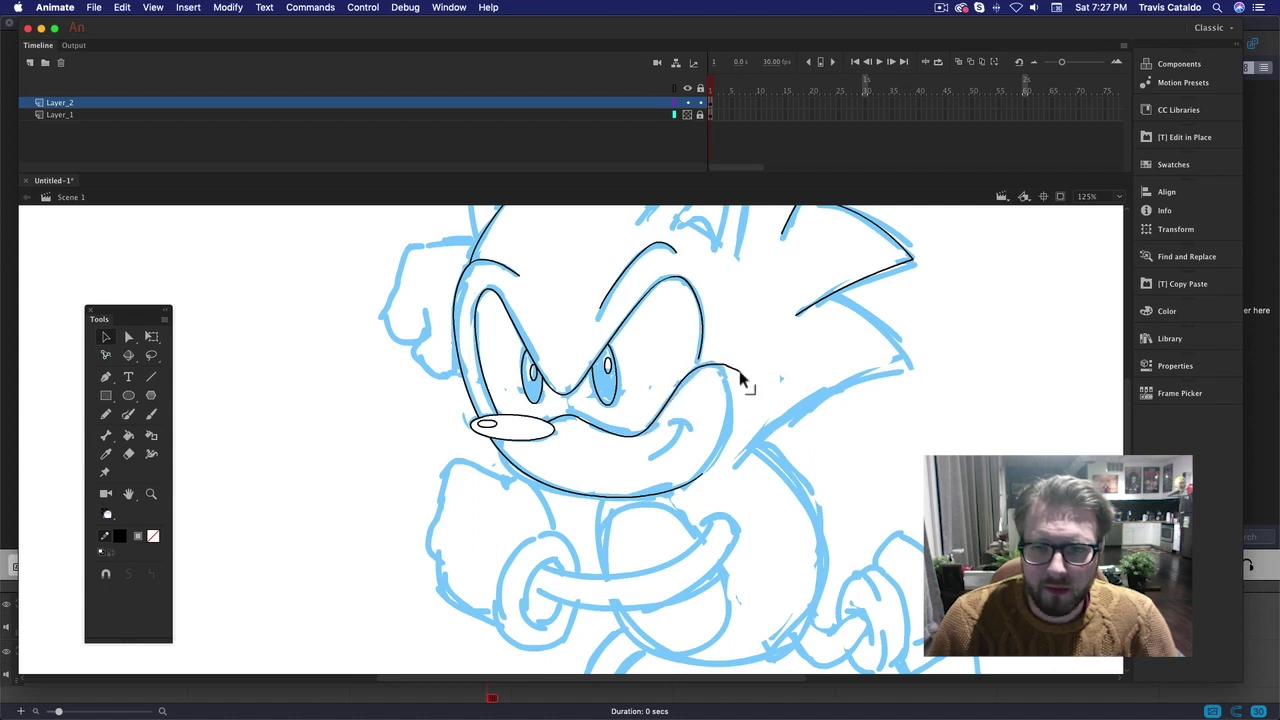
{"action": "mouse_move", "coordinate": [742, 378]}
{"action": "left_mouse_down"}
{"action": "mouse_move", "coordinate": [729, 434]}
{"action": "mouse_move", "coordinate": [737, 400]}
{"action": "mouse_move", "coordinate": [735, 422]}
{"action": "left_mouse_up"}
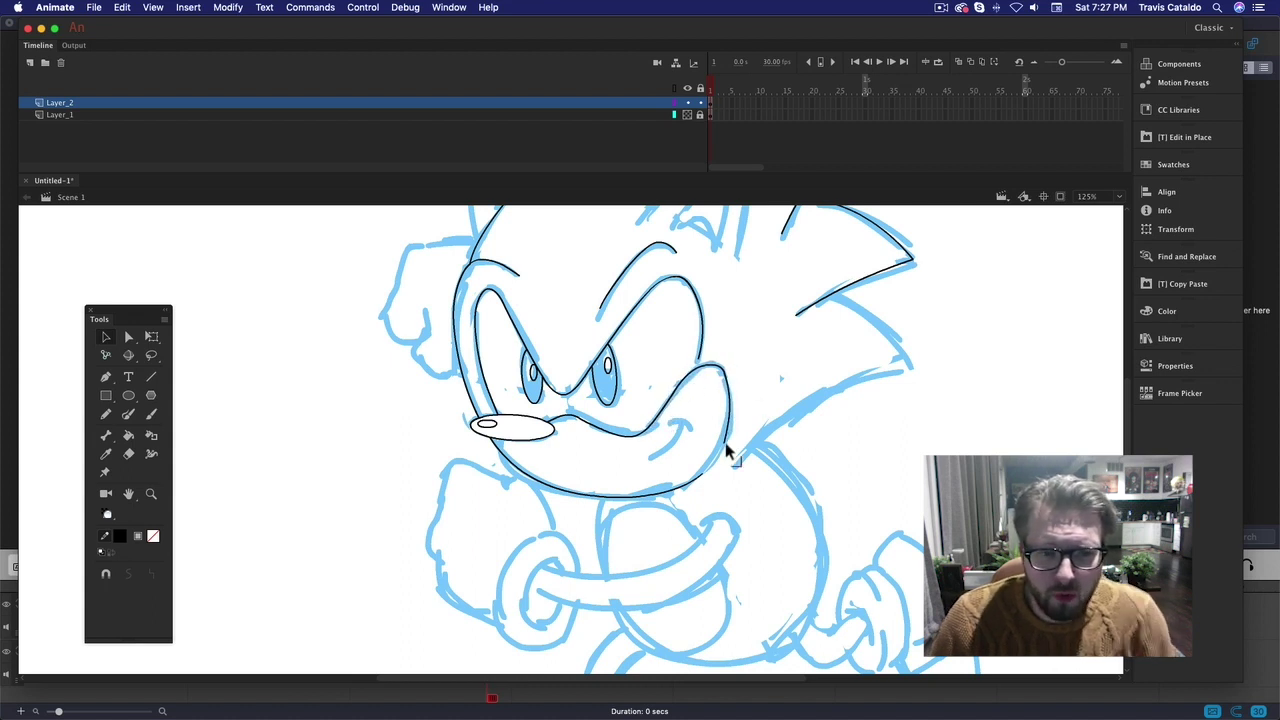
{"action": "mouse_move", "coordinate": [722, 465]}
{"action": "left_mouse_down"}
{"action": "mouse_move", "coordinate": [708, 482]}
{"action": "mouse_move", "coordinate": [729, 434]}
{"action": "mouse_move", "coordinate": [697, 492]}
{"action": "mouse_move", "coordinate": [667, 491]}
{"action": "left_mouse_up"}
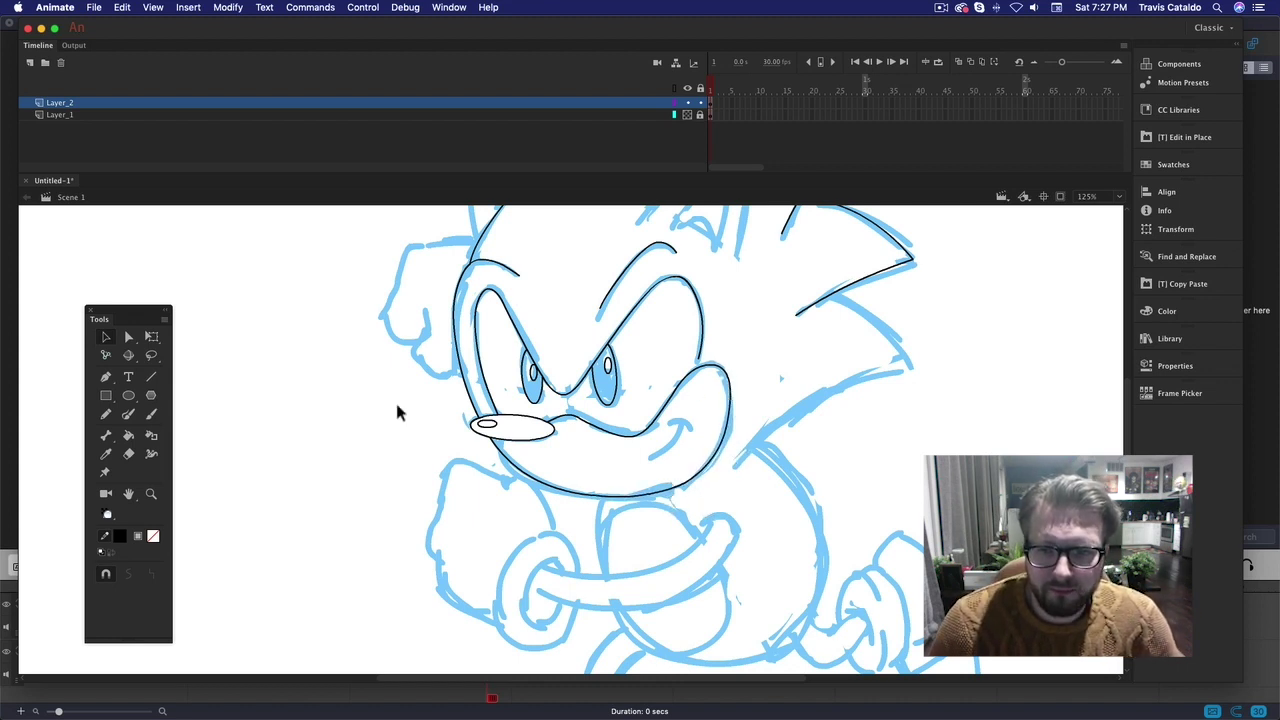
- Pencil a short curved smirk line on the near cheek, following the blue sketch
{"action": "key", "text": "y"}
{"action": "left_click_drag", "start_coordinate": [649, 459], "coordinate": [676, 438]}
{"action": "key", "text": "v"}
{"action": "left_click_drag", "start_coordinate": [859, 442], "coordinate": [875, 528]}
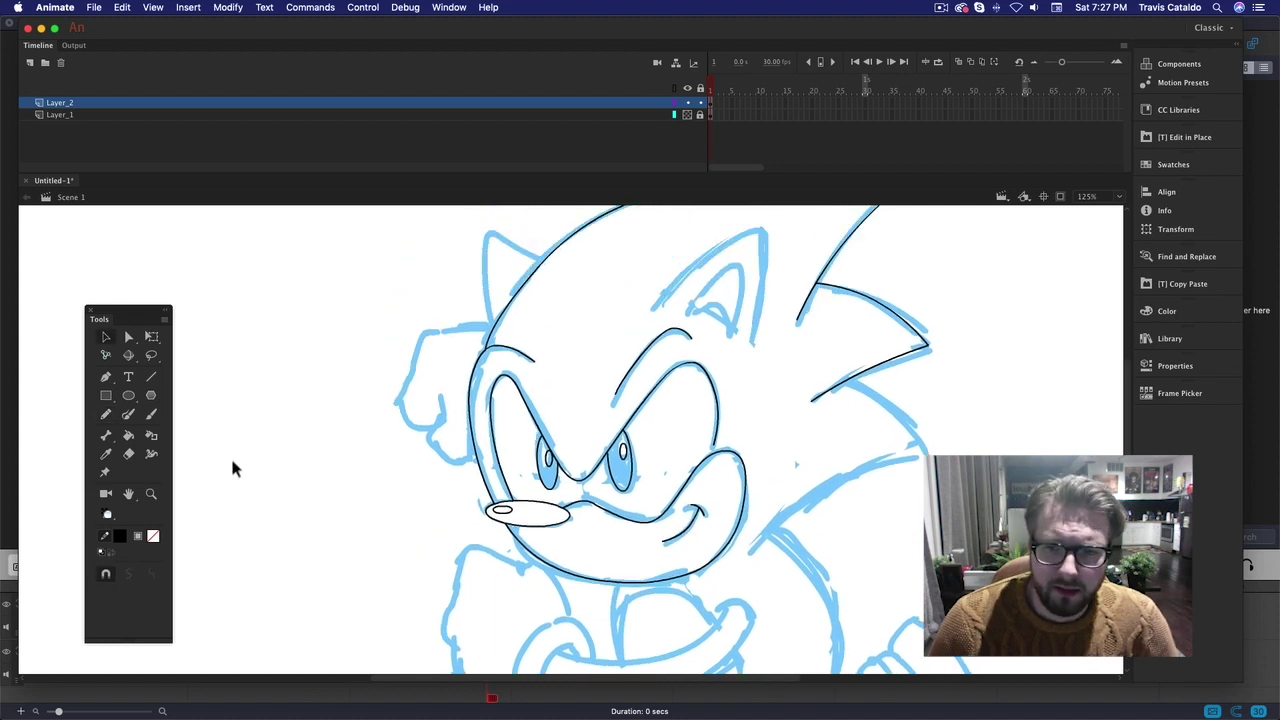
- Fill both irises and the nose with black, leaving their small highlight ovals unfilled
{"action": "left_click", "coordinate": [128, 435]}
{"action": "left_click", "coordinate": [110, 552]}
{"action": "left_click", "coordinate": [549, 477]}
{"action": "left_click", "coordinate": [625, 470]}
{"action": "key", "text": "x"}
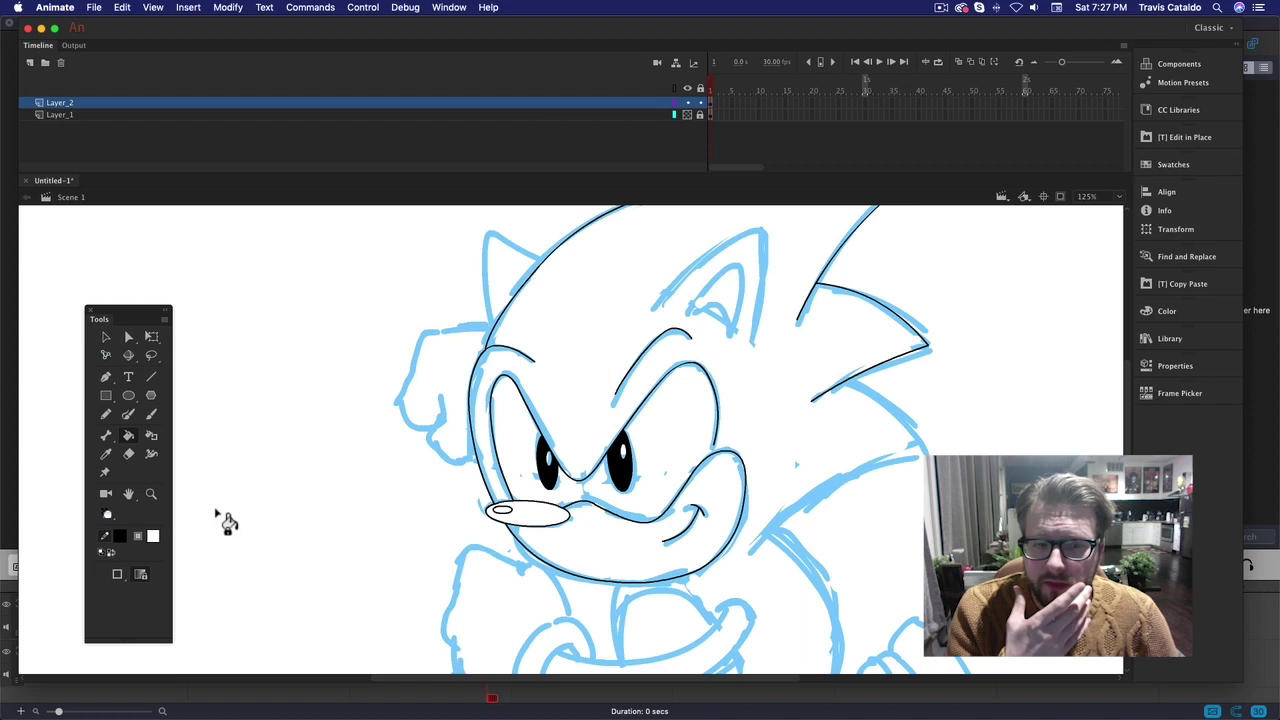
{"action": "key", "text": "i"}
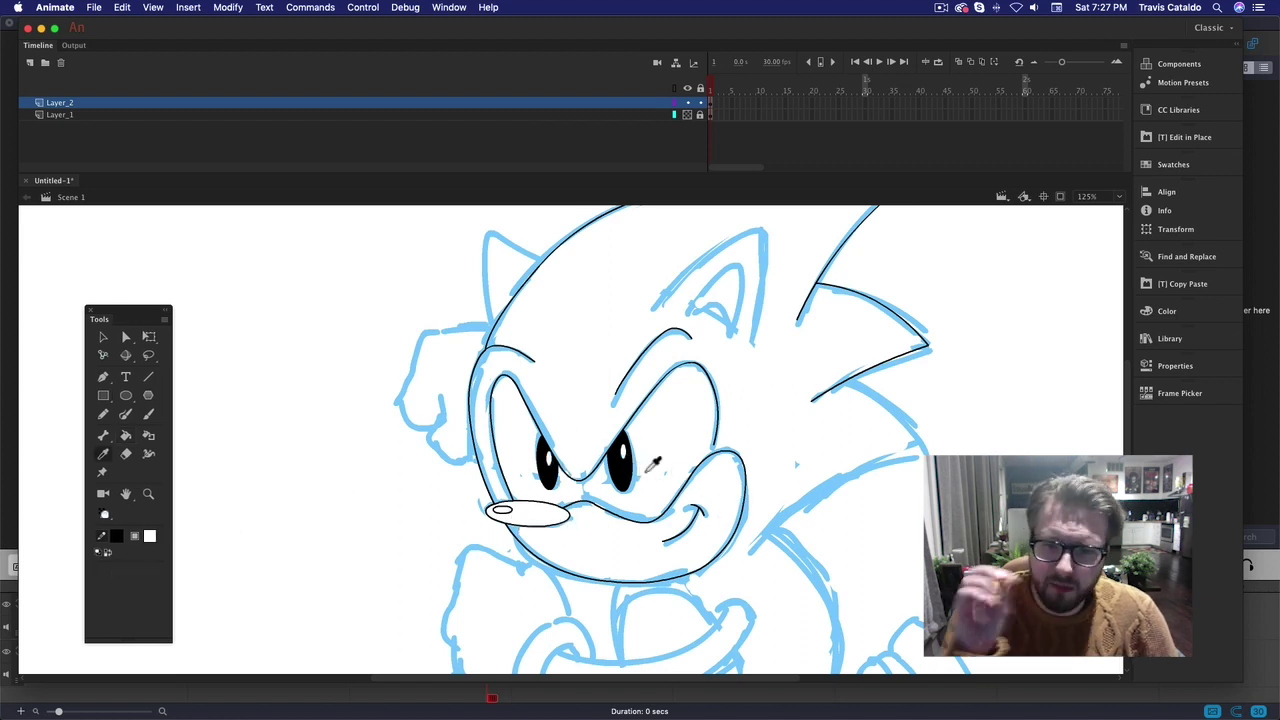
{"action": "left_click", "coordinate": [627, 469]}
{"action": "left_click", "coordinate": [556, 514]}
{"action": "key", "text": "v"}
- Outline the near ear with two straight lines meeting at the tip, and bend both edges outward to match the sketch
{"action": "left_click_drag", "start_coordinate": [843, 460], "coordinate": [848, 521]}
{"action": "left_click", "coordinate": [151, 376]}
{"action": "mouse_move", "coordinate": [652, 368]}
{"action": "left_mouse_down"}
{"action": "mouse_move", "coordinate": [765, 291]}
{"action": "mouse_move", "coordinate": [755, 400]}
{"action": "left_mouse_up"}
{"action": "key", "text": "v"}
{"action": "left_click_drag", "start_coordinate": [717, 323], "coordinate": [714, 305]}
{"action": "left_click_drag", "start_coordinate": [762, 322], "coordinate": [769, 304]}
- Draw the inner triangle of the near ear with lines and curve its sides to the sketch
{"action": "key", "text": "n"}
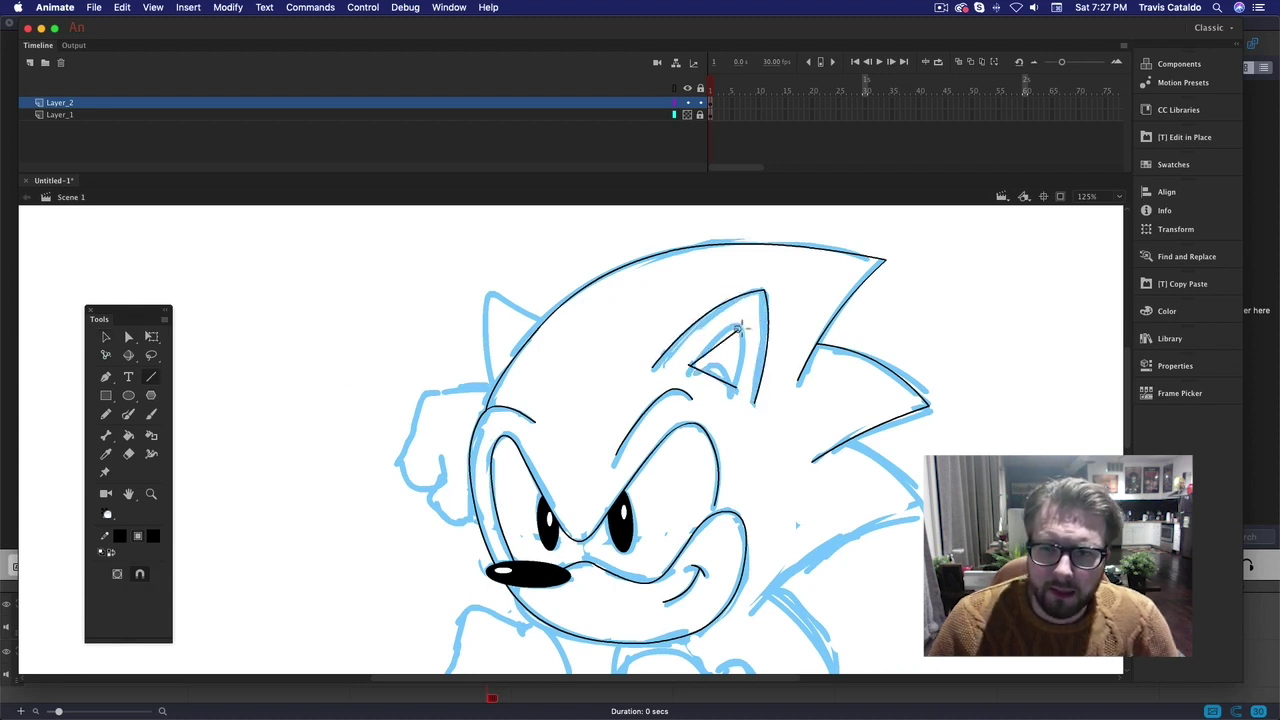
{"action": "key", "text": "v"}
{"action": "mouse_move", "coordinate": [714, 352]}
{"action": "left_mouse_down"}
{"action": "mouse_move", "coordinate": [721, 338]}
{"action": "mouse_move", "coordinate": [729, 371]}
{"action": "left_mouse_up"}
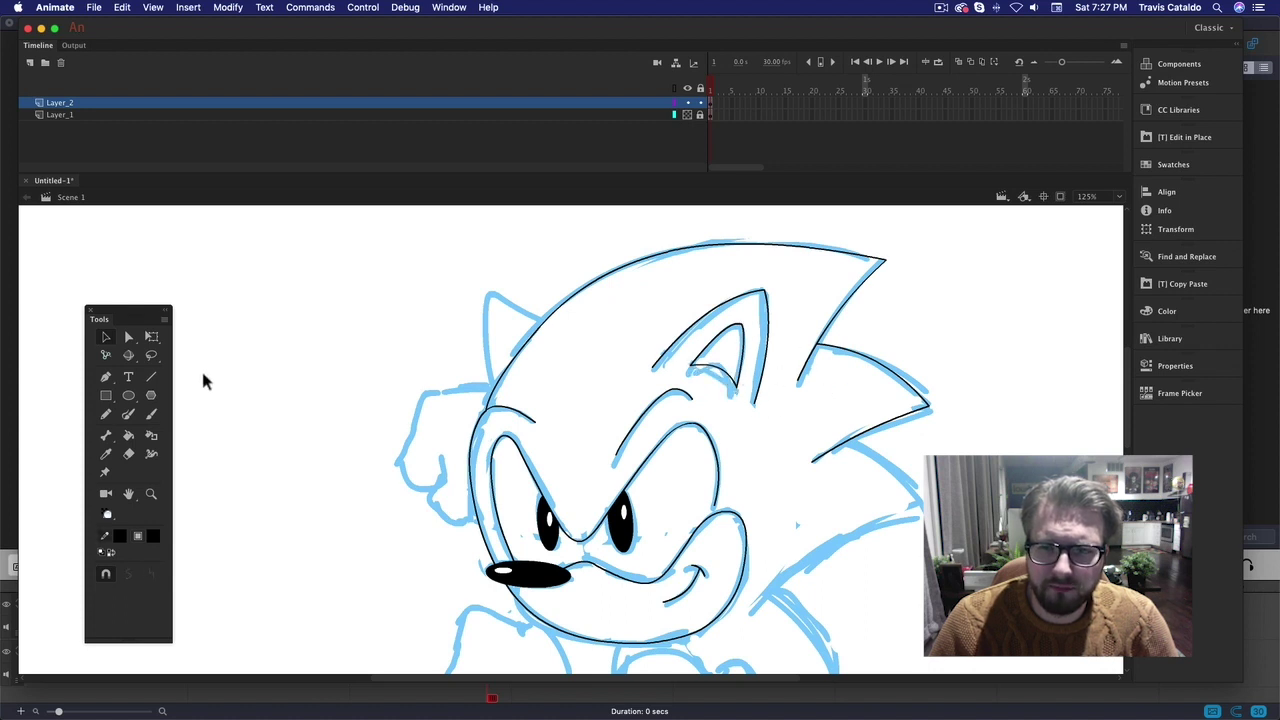
- Draw the far ear from two lines behind the head outline and curve them to the sketch
{"action": "left_click", "coordinate": [151, 376]}
{"action": "left_click_drag", "start_coordinate": [492, 402], "coordinate": [490, 298]}
{"action": "mouse_move", "coordinate": [490, 298]}
{"action": "left_mouse_down"}
{"action": "mouse_move", "coordinate": [556, 328]}
{"action": "mouse_move", "coordinate": [488, 349]}
{"action": "mouse_move", "coordinate": [518, 304]}
{"action": "left_mouse_up"}
{"action": "key", "text": "v"}
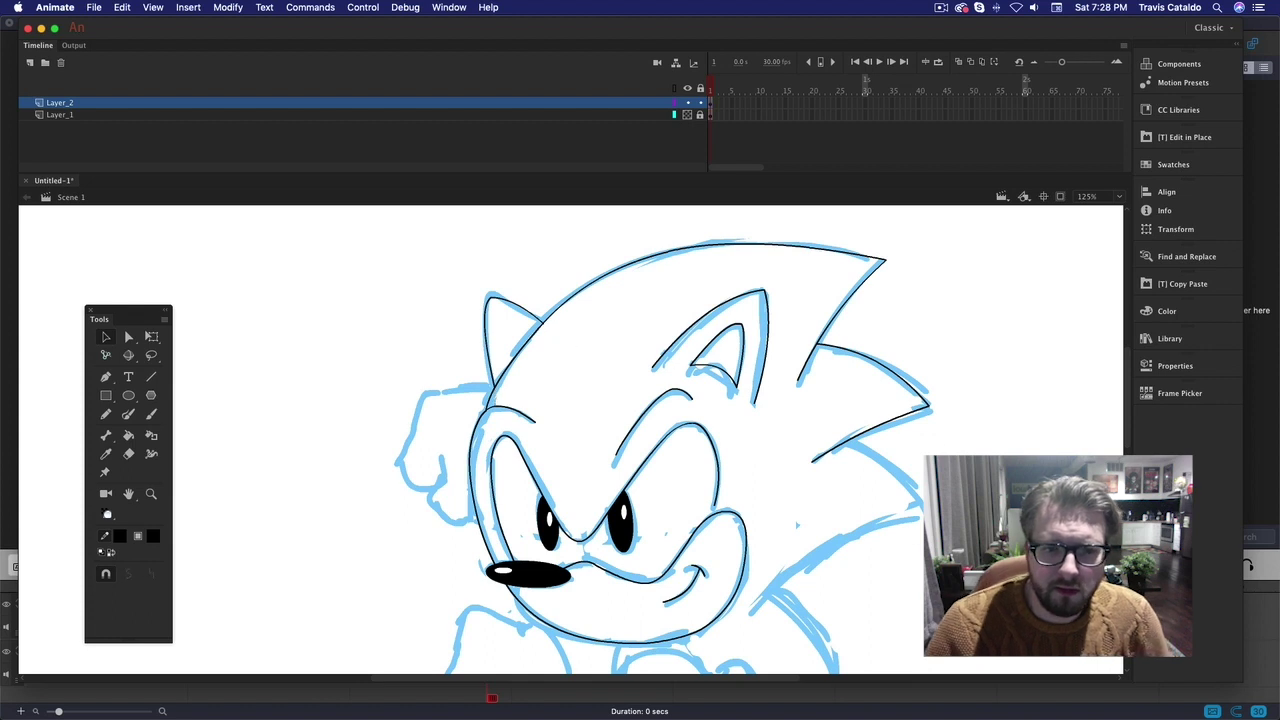
- Pencil the outline of the raised far fist beside the head, ending at the face outline
{"action": "scroll", "coordinate": [623, 355], "scroll_direction": "down", "scroll_amount": 5}
{"action": "key", "text": "y"}
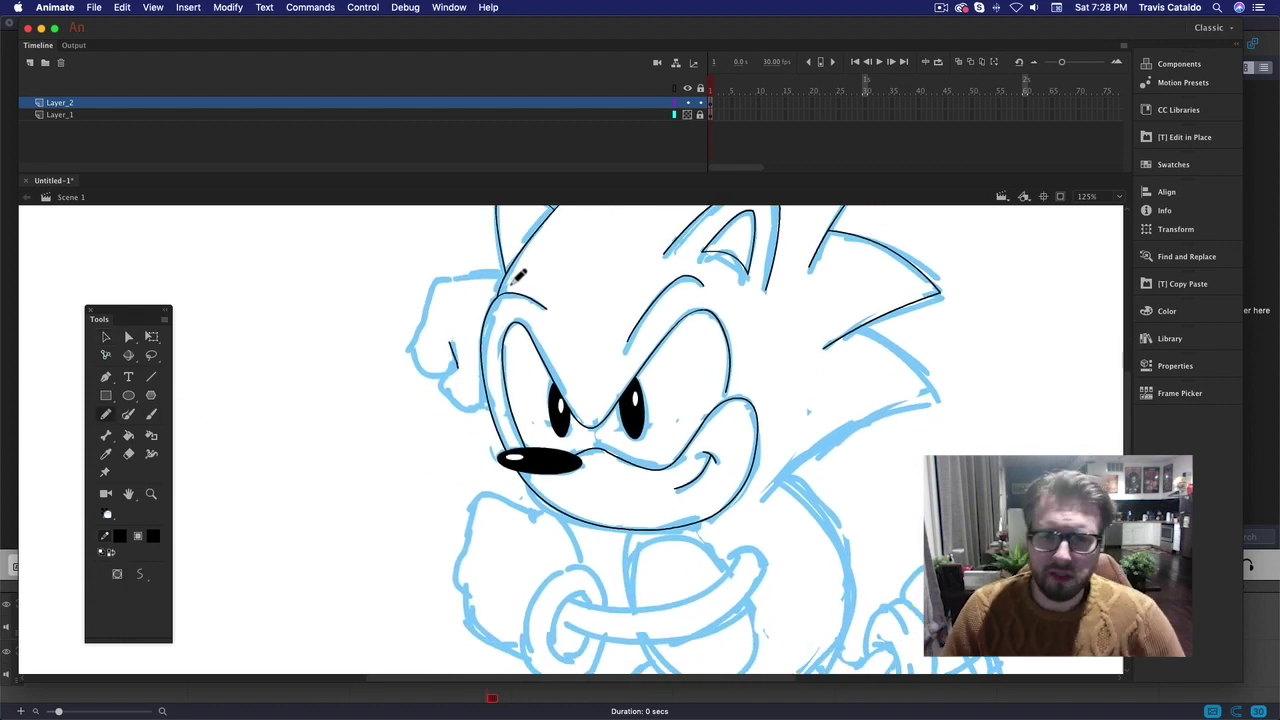
{"action": "mouse_move", "coordinate": [512, 270]}
{"action": "left_mouse_down"}
{"action": "mouse_move", "coordinate": [438, 288]}
{"action": "mouse_move", "coordinate": [413, 355]}
{"action": "mouse_move", "coordinate": [438, 377]}
{"action": "mouse_move", "coordinate": [460, 364]}
{"action": "mouse_move", "coordinate": [453, 399]}
{"action": "mouse_move", "coordinate": [500, 398]}
{"action": "left_mouse_up"}
{"action": "key", "text": "v"}
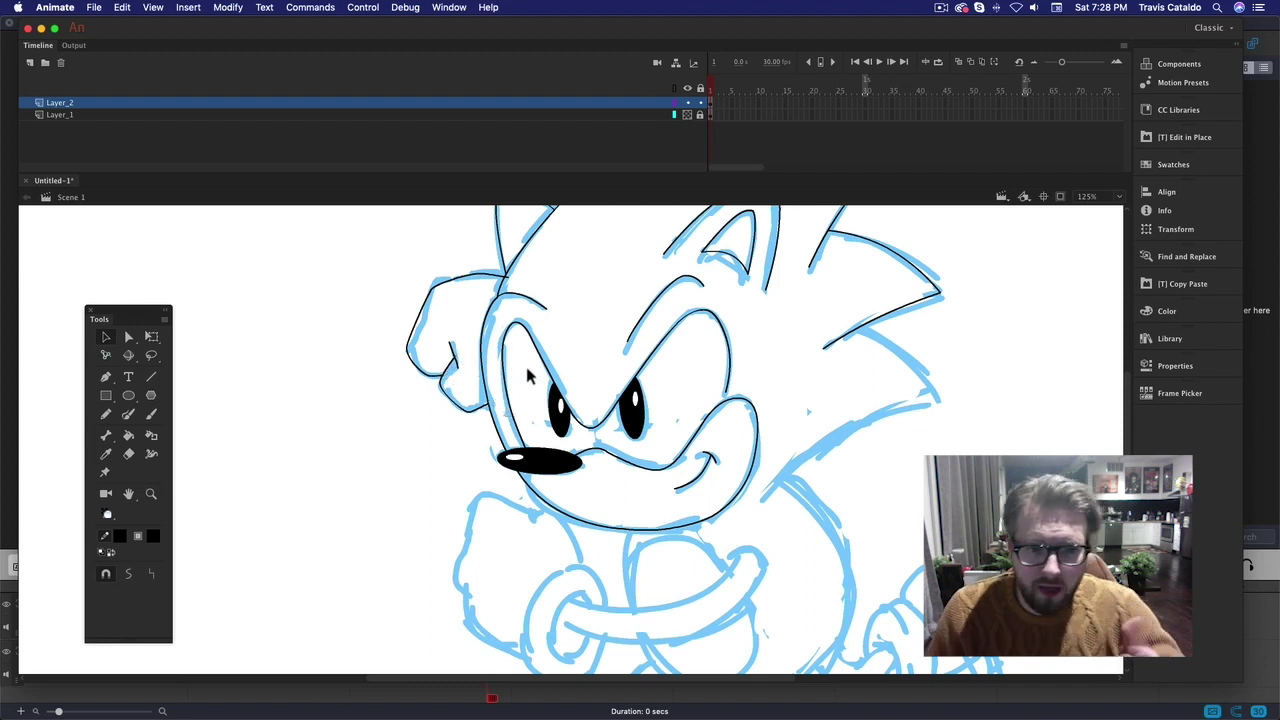
- Pencil the lower and upper edges of the lowest back spike, and delete the overshoot past its tip
{"action": "scroll", "coordinate": [919, 430], "scroll_direction": "down", "scroll_amount": 5}
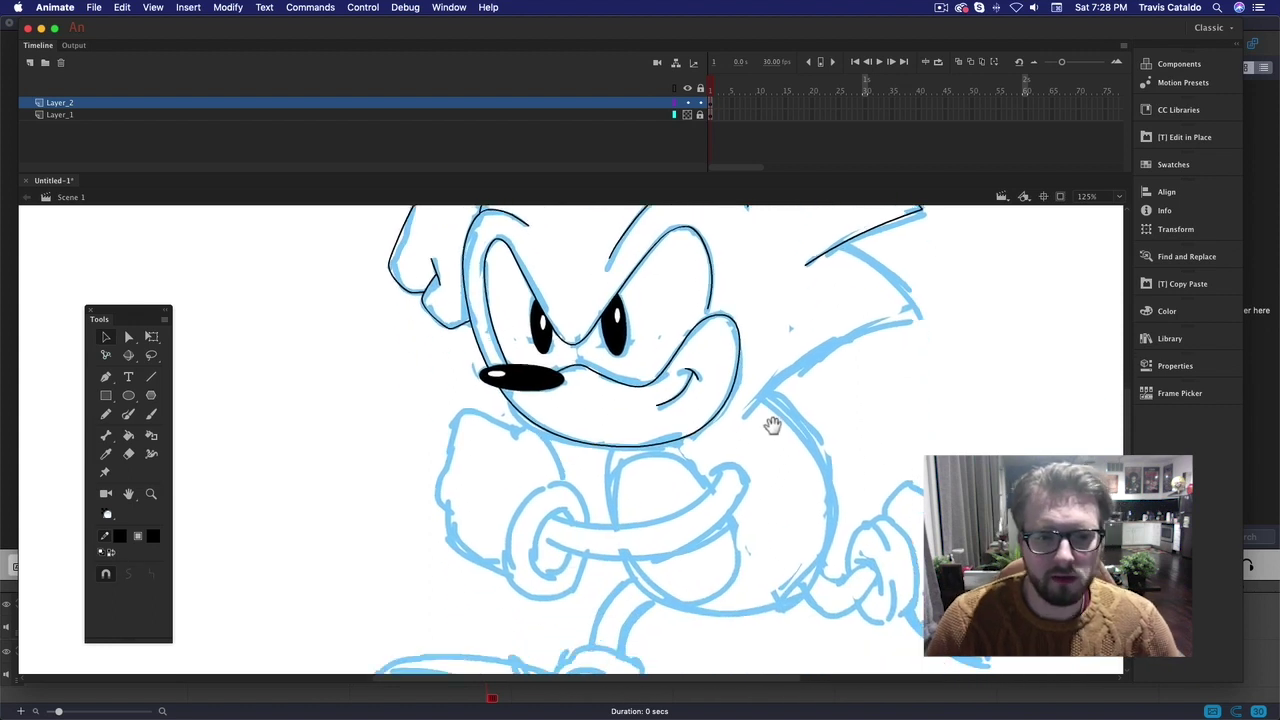
{"action": "key", "text": "y"}
{"action": "left_click_drag", "start_coordinate": [725, 382], "coordinate": [963, 259]}
{"action": "scroll", "coordinate": [1030, 262], "scroll_direction": "up", "scroll_amount": 5}
{"action": "scroll", "coordinate": [1030, 262], "scroll_direction": "right", "scroll_amount": 3}
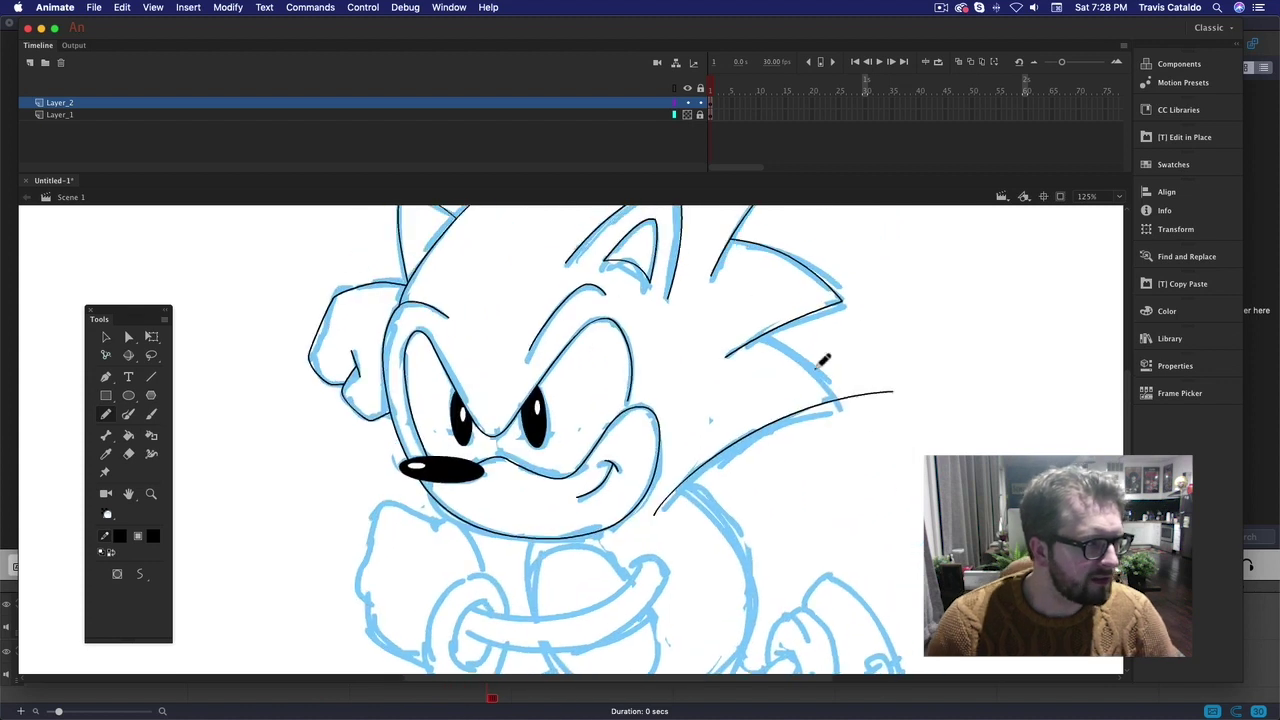
{"action": "left_click_drag", "start_coordinate": [738, 345], "coordinate": [883, 453]}
{"action": "key", "text": "v"}
{"action": "left_click", "coordinate": [870, 396]}
{"action": "key", "text": "Delete"}
- Pencil the round body outline from the chin around to the back, and reshape its front and back curves to the sketch
{"action": "scroll", "coordinate": [788, 513], "scroll_direction": "down", "scroll_amount": 3}
{"action": "key", "text": "y"}
{"action": "scroll", "coordinate": [647, 405], "scroll_direction": "down", "scroll_amount": 2}
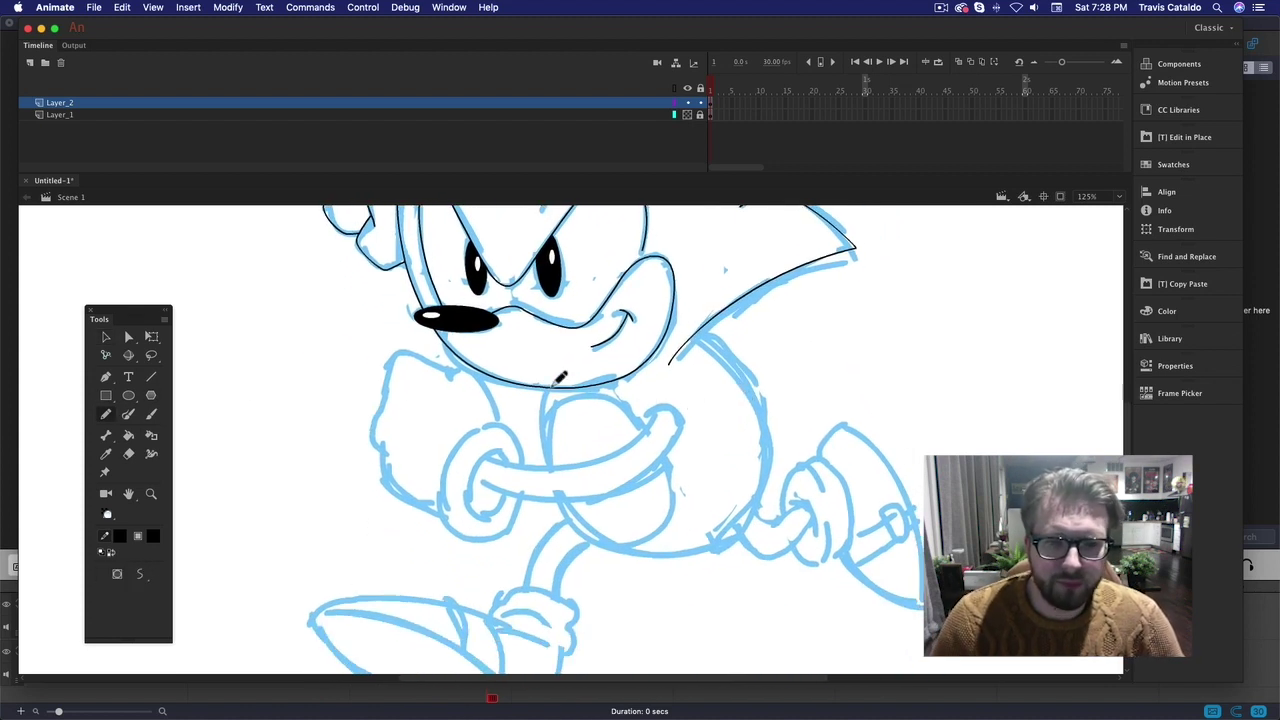
{"action": "mouse_move", "coordinate": [549, 380]}
{"action": "left_mouse_down"}
{"action": "mouse_move", "coordinate": [683, 557]}
{"action": "mouse_move", "coordinate": [705, 340]}
{"action": "left_mouse_up"}
{"action": "key", "text": "v"}
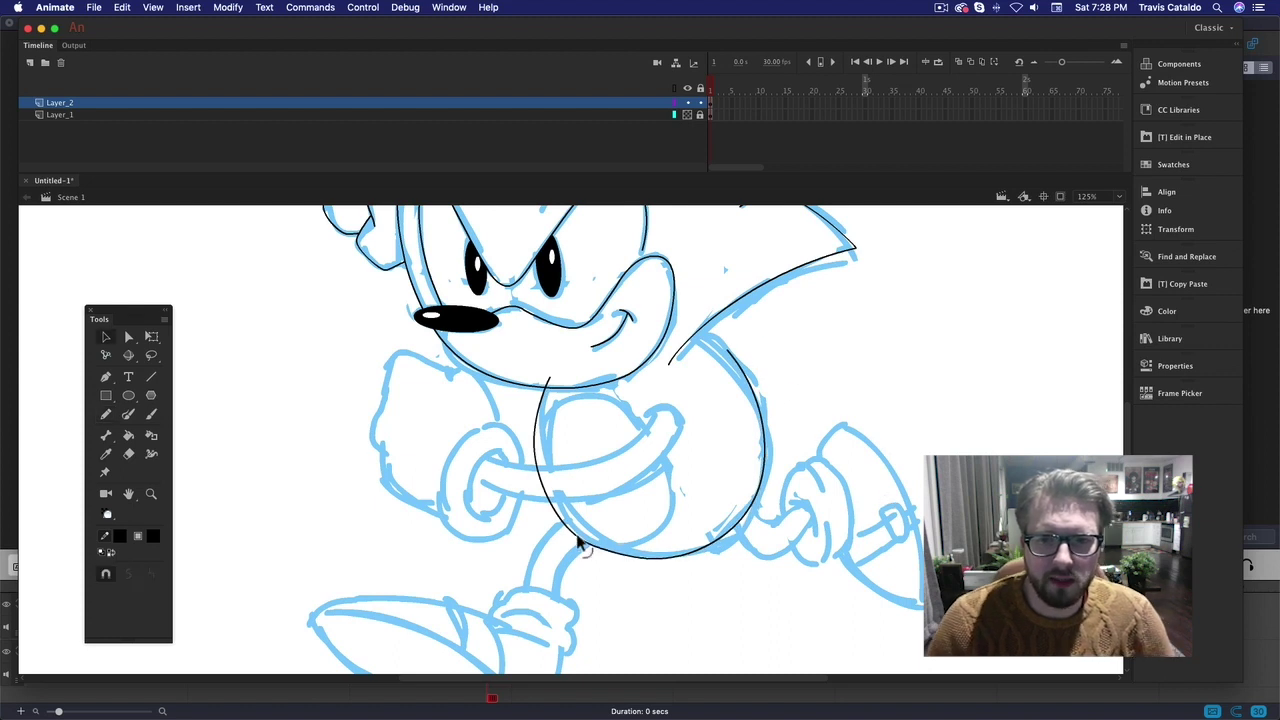
{"action": "left_click_drag", "start_coordinate": [546, 489], "coordinate": [550, 487]}
{"action": "mouse_move", "coordinate": [537, 443]}
{"action": "left_mouse_down"}
{"action": "mouse_move", "coordinate": [546, 409]}
{"action": "mouse_move", "coordinate": [553, 475]}
{"action": "left_mouse_up"}
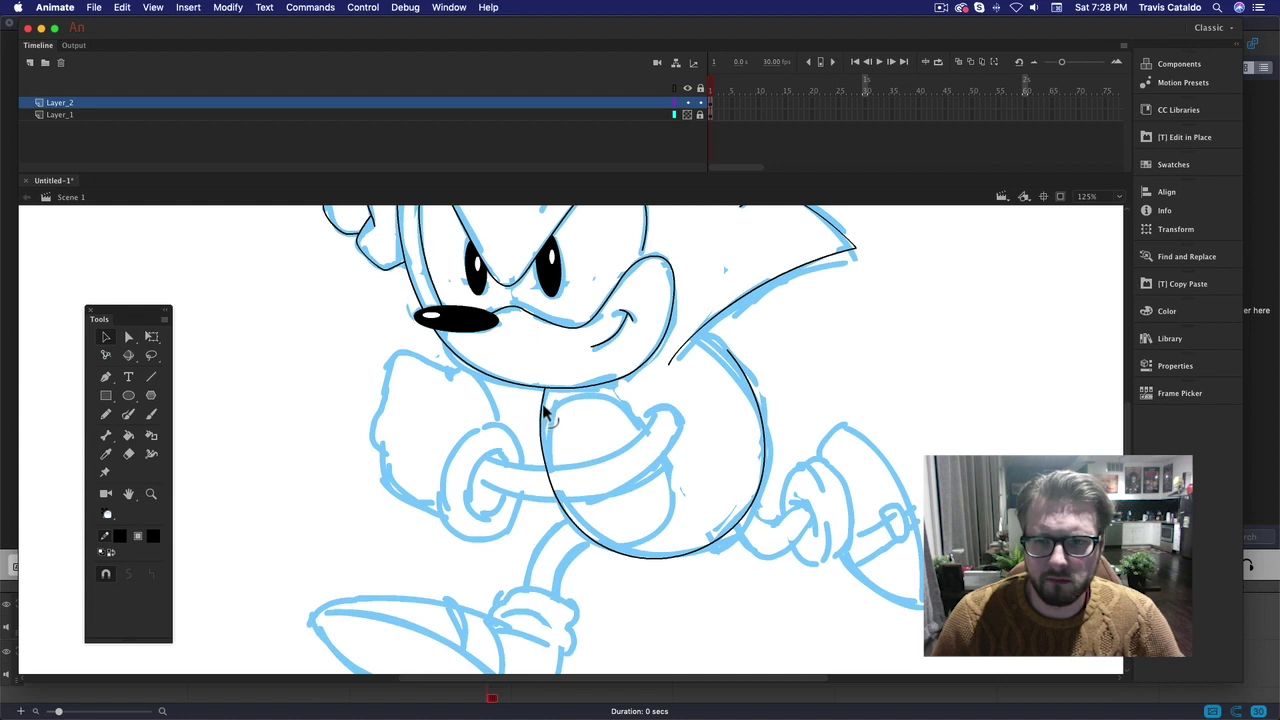
{"action": "left_click_drag", "start_coordinate": [727, 355], "coordinate": [753, 385]}
- Pencil the belly patch curve inside the body and adjust its back edge to the sketch
{"action": "left_click", "coordinate": [108, 414]}
{"action": "left_click_drag", "start_coordinate": [542, 420], "coordinate": [572, 546]}
{"action": "key", "text": "v"}
{"action": "left_click_drag", "start_coordinate": [666, 489], "coordinate": [671, 500]}
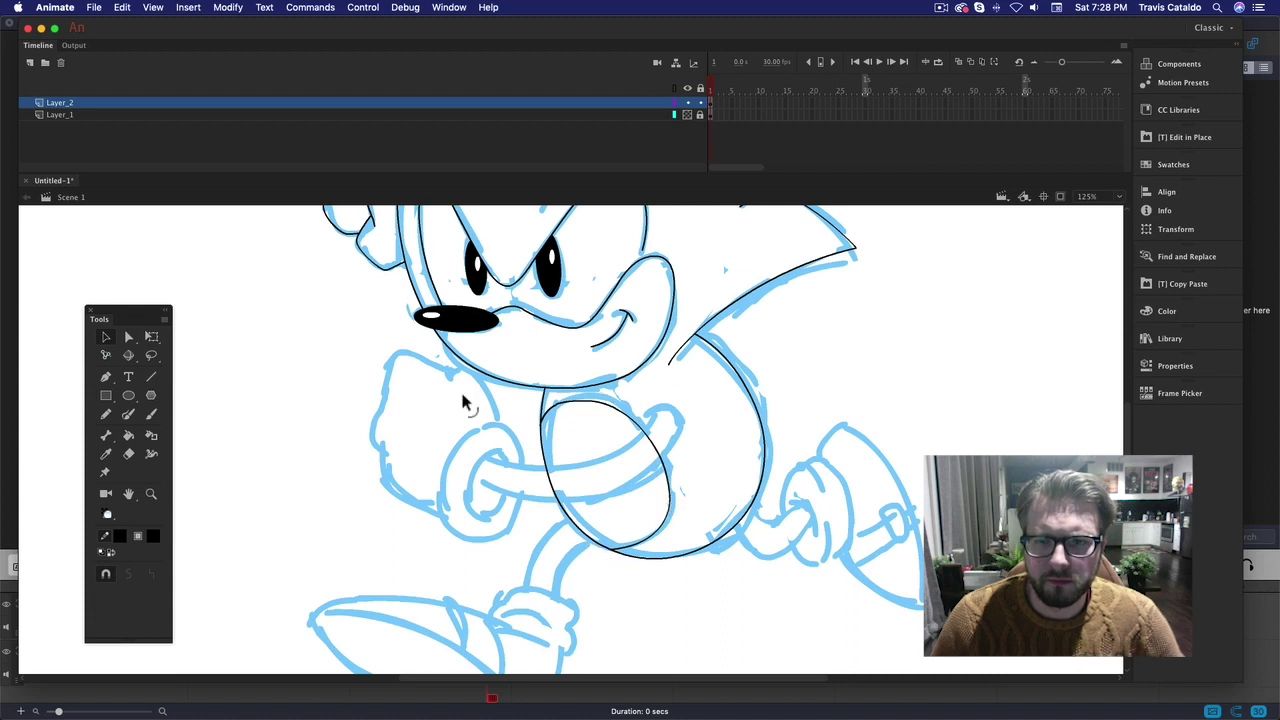
- Pencil the near arm's upper and lower edges across the belly, redrawing poor strokes, and clear the belly lines inside the arm
{"action": "key", "text": "y"}
{"action": "left_click_drag", "start_coordinate": [486, 462], "coordinate": [703, 365]}
{"action": "key", "text": "super+z"}
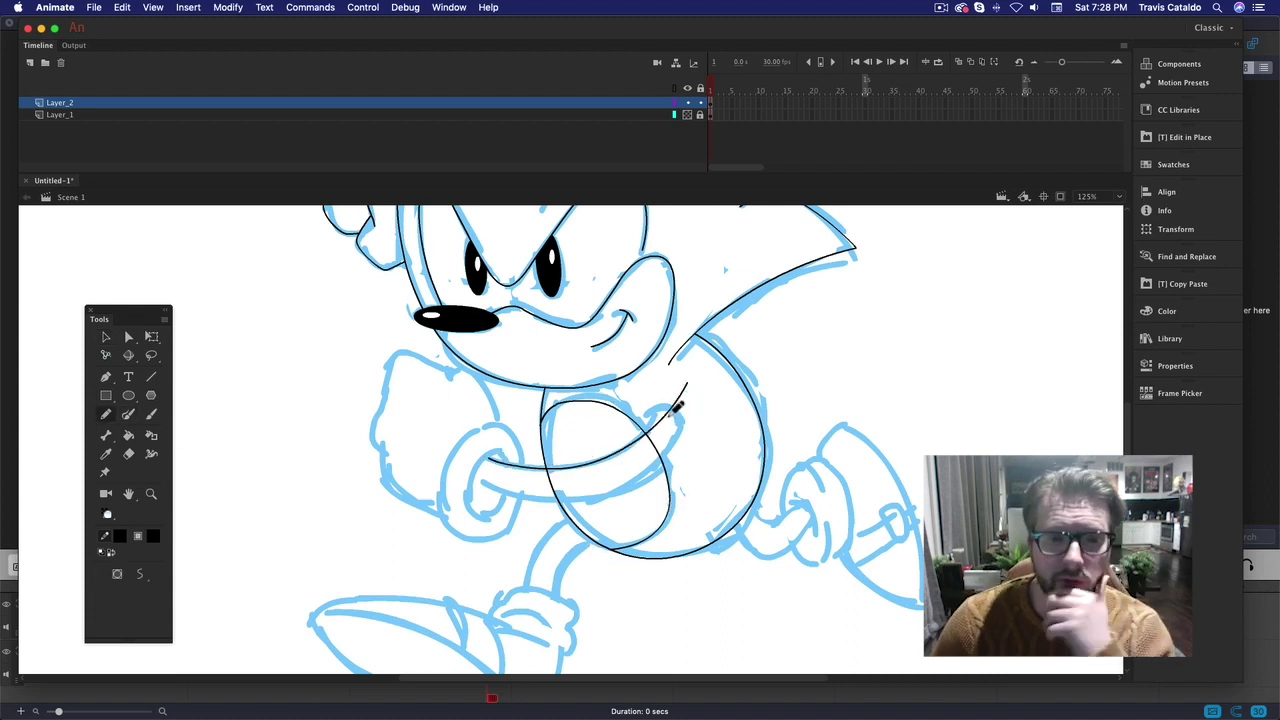
{"action": "key", "text": "super+z"}
{"action": "mouse_move", "coordinate": [488, 459]}
{"action": "left_mouse_down"}
{"action": "mouse_move", "coordinate": [671, 400]}
{"action": "mouse_move", "coordinate": [598, 464]}
{"action": "mouse_move", "coordinate": [664, 370]}
{"action": "left_mouse_up"}
{"action": "key", "text": "super+z"}
{"action": "key", "text": "super+z"}
{"action": "mouse_move", "coordinate": [479, 482]}
{"action": "left_mouse_down"}
{"action": "mouse_move", "coordinate": [623, 499]}
{"action": "mouse_move", "coordinate": [698, 412]}
{"action": "mouse_move", "coordinate": [662, 394]}
{"action": "mouse_move", "coordinate": [650, 477]}
{"action": "mouse_move", "coordinate": [684, 400]}
{"action": "left_mouse_up"}
{"action": "key", "text": "super+z"}
{"action": "key", "text": "super+z"}
{"action": "key", "text": "super+z"}
{"action": "key", "text": "v"}
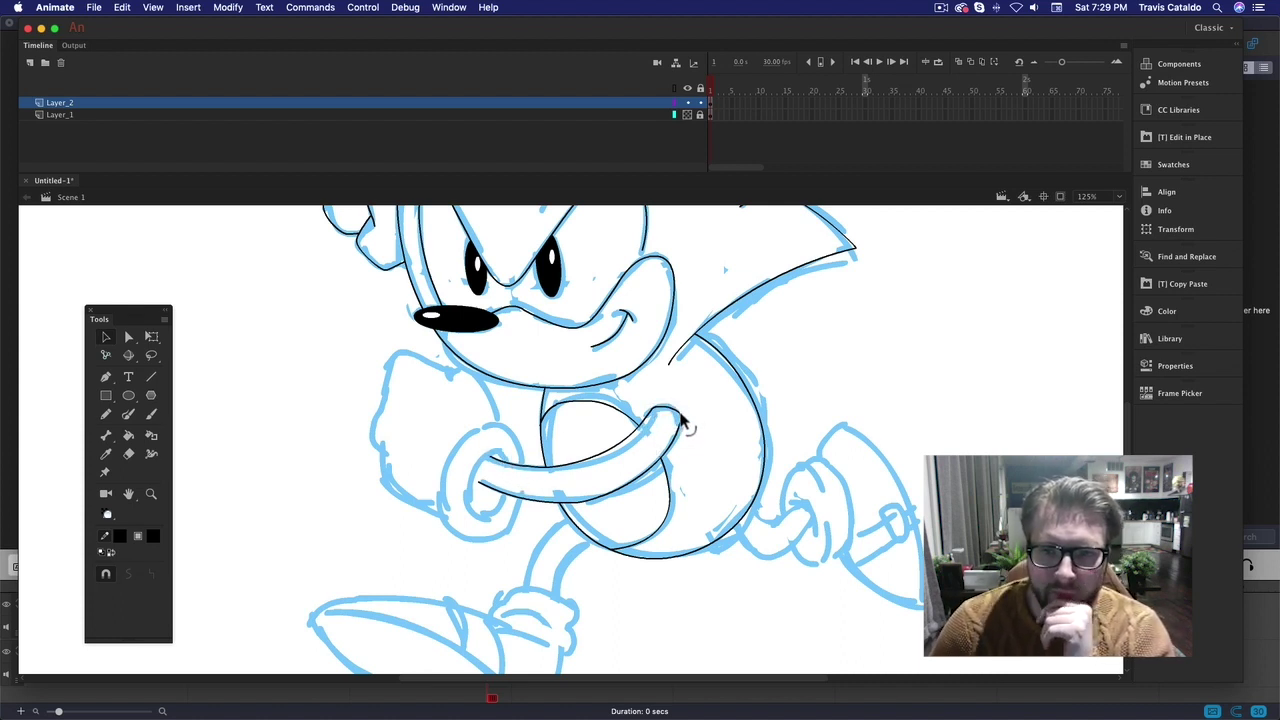
- Pencil the ring-shaped glove cuff around the near wrist, with its inner opening, and adjust the outer curve
{"action": "key", "text": "y"}
{"action": "mouse_move", "coordinate": [488, 464]}
{"action": "left_mouse_down"}
{"action": "mouse_move", "coordinate": [499, 450]}
{"action": "mouse_move", "coordinate": [433, 460]}
{"action": "mouse_move", "coordinate": [508, 456]}
{"action": "mouse_move", "coordinate": [442, 523]}
{"action": "left_mouse_up"}
{"action": "key", "text": "v"}
{"action": "key", "text": "shift+y"}
{"action": "key", "text": "super+z"}
{"action": "mouse_move", "coordinate": [458, 443]}
{"action": "left_mouse_down"}
{"action": "mouse_move", "coordinate": [448, 496]}
{"action": "mouse_move", "coordinate": [466, 541]}
{"action": "mouse_move", "coordinate": [527, 492]}
{"action": "left_mouse_up"}
{"action": "key", "text": "v"}
{"action": "mouse_move", "coordinate": [510, 418]}
{"action": "left_mouse_down"}
{"action": "mouse_move", "coordinate": [520, 432]}
{"action": "mouse_move", "coordinate": [485, 445]}
{"action": "mouse_move", "coordinate": [459, 431]}
{"action": "mouse_move", "coordinate": [458, 442]}
{"action": "mouse_move", "coordinate": [529, 448]}
{"action": "left_mouse_up"}
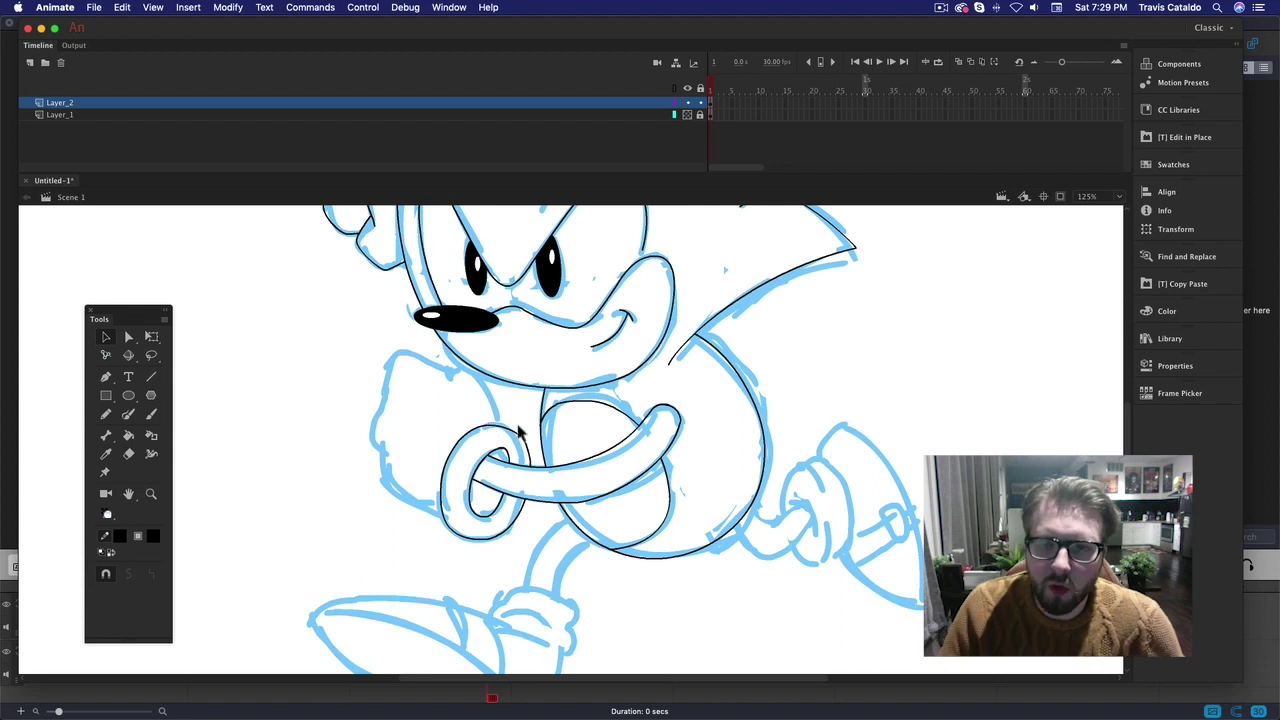
- Pencil the outline of the near gloved fist, joining it to the cuff
{"action": "left_click", "coordinate": [105, 414]}
{"action": "mouse_move", "coordinate": [493, 397]}
{"action": "left_mouse_down"}
{"action": "mouse_move", "coordinate": [445, 372]}
{"action": "mouse_move", "coordinate": [384, 385]}
{"action": "mouse_move", "coordinate": [384, 497]}
{"action": "mouse_move", "coordinate": [441, 514]}
{"action": "mouse_move", "coordinate": [386, 449]}
{"action": "mouse_move", "coordinate": [400, 358]}
{"action": "mouse_move", "coordinate": [457, 363]}
{"action": "left_mouse_up"}
{"action": "key", "text": "super+z"}
{"action": "key", "text": "v"}
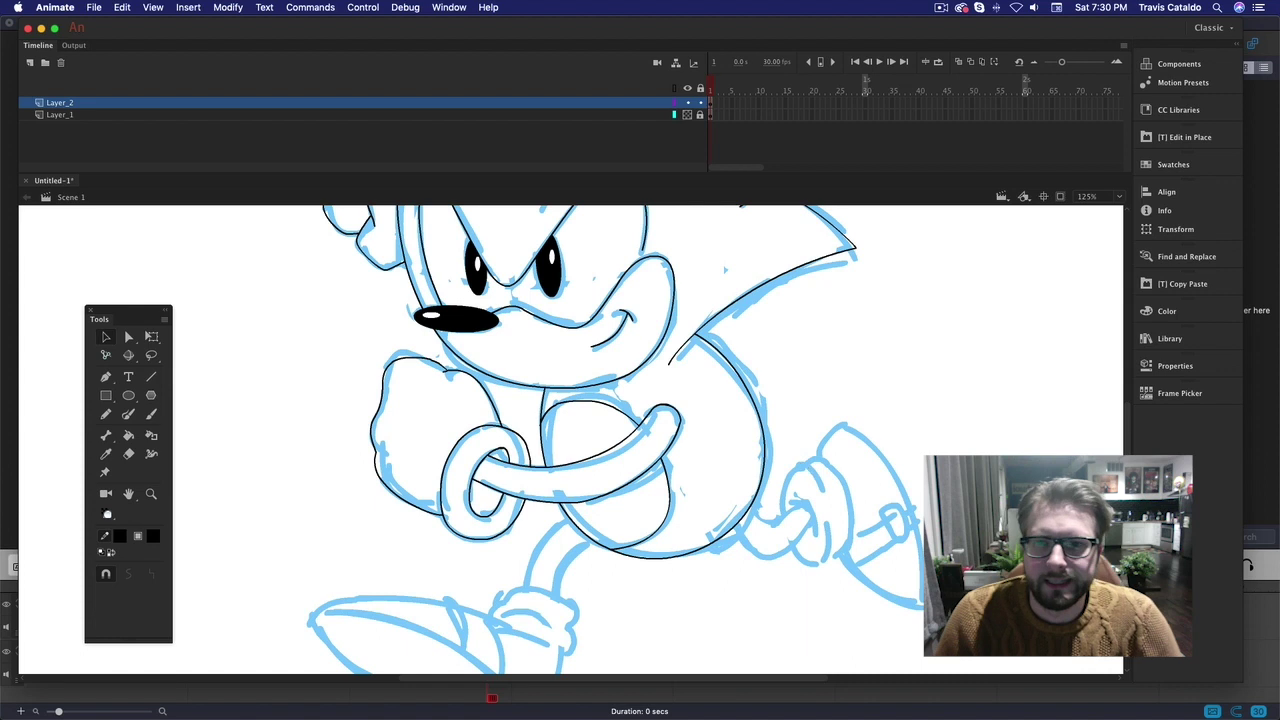
- Fill the enclosed areas of the near glove, cuff, arm, body, face, head and raised fist with white
{"action": "left_click_drag", "start_coordinate": [914, 551], "coordinate": [949, 457]}
{"action": "key", "text": "k"}
{"action": "left_click", "coordinate": [459, 352]}
{"action": "left_click", "coordinate": [513, 362]}
{"action": "left_click", "coordinate": [537, 393]}
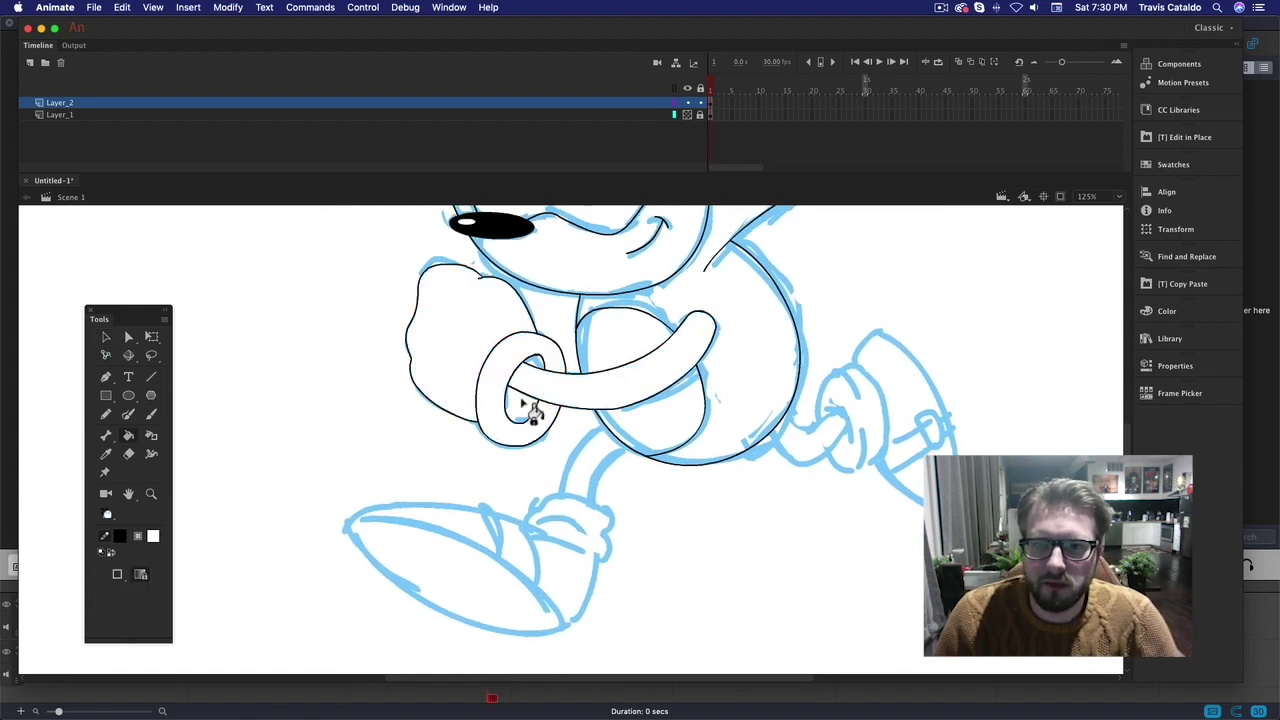
{"action": "left_click", "coordinate": [650, 330]}
{"action": "left_click", "coordinate": [750, 306]}
{"action": "scroll", "coordinate": [750, 306], "scroll_direction": "up", "scroll_amount": 5}
{"action": "left_click", "coordinate": [647, 437]}
{"action": "left_click", "coordinate": [410, 355]}
{"action": "left_click", "coordinate": [460, 262]}
{"action": "scroll", "coordinate": [794, 380], "scroll_direction": "up", "scroll_amount": 2}
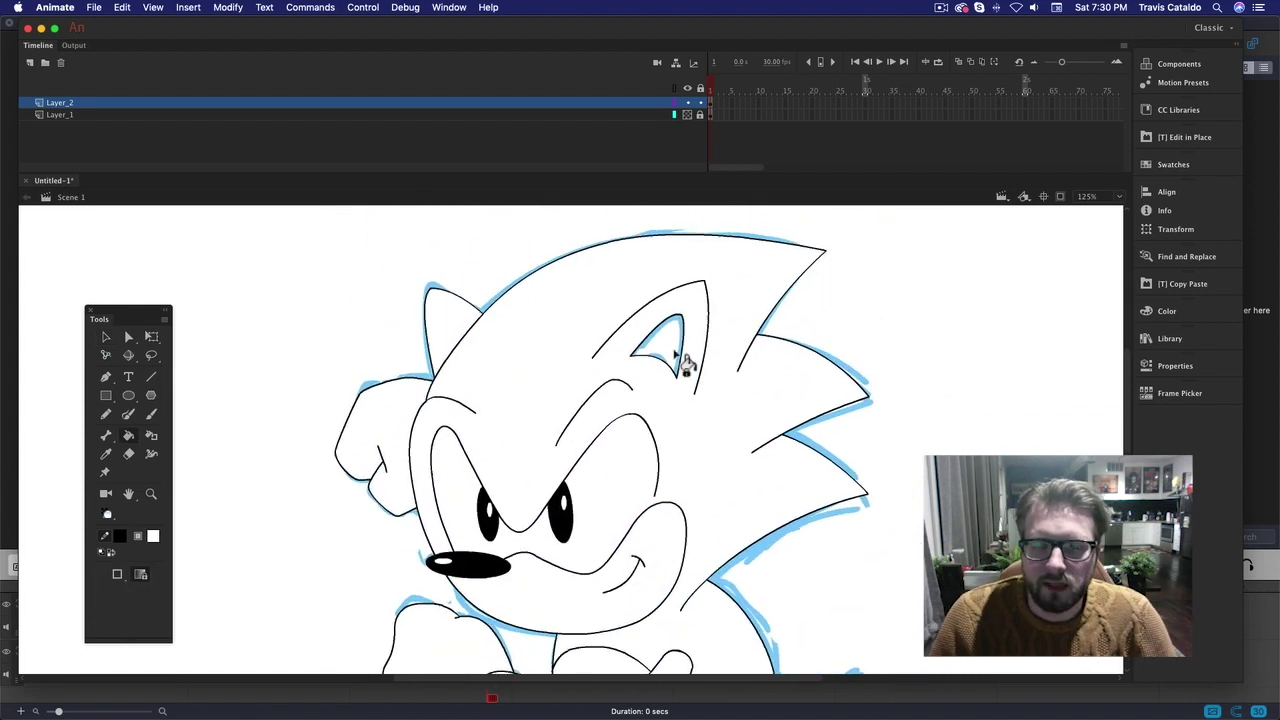
- Pencil the two edges of the front leg from the body down to the sock
{"action": "scroll", "coordinate": [703, 368], "scroll_direction": "down", "scroll_amount": 5}
{"action": "key", "text": "n"}
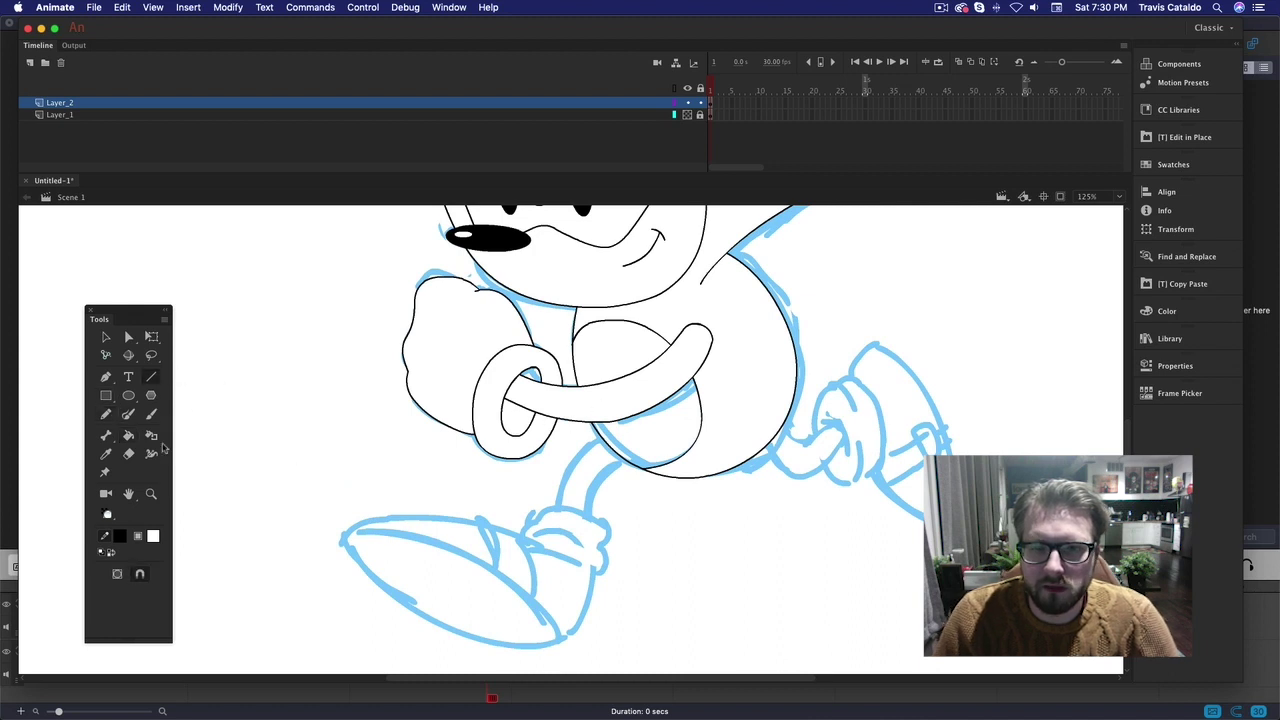
{"action": "left_click", "coordinate": [105, 413]}
{"action": "left_click_drag", "start_coordinate": [560, 514], "coordinate": [640, 434]}
{"action": "left_click_drag", "start_coordinate": [584, 522], "coordinate": [658, 450]}
- Pencil the folded sock cuff at the front ankle and add the crease line across its middle
{"action": "mouse_move", "coordinate": [538, 516]}
{"action": "left_mouse_down"}
{"action": "mouse_move", "coordinate": [584, 558]}
{"action": "mouse_move", "coordinate": [600, 520]}
{"action": "left_mouse_up"}
{"action": "key", "text": "v"}
{"action": "key", "text": "y"}
{"action": "left_click_drag", "start_coordinate": [561, 533], "coordinate": [604, 558]}
{"action": "key", "text": "super+z"}
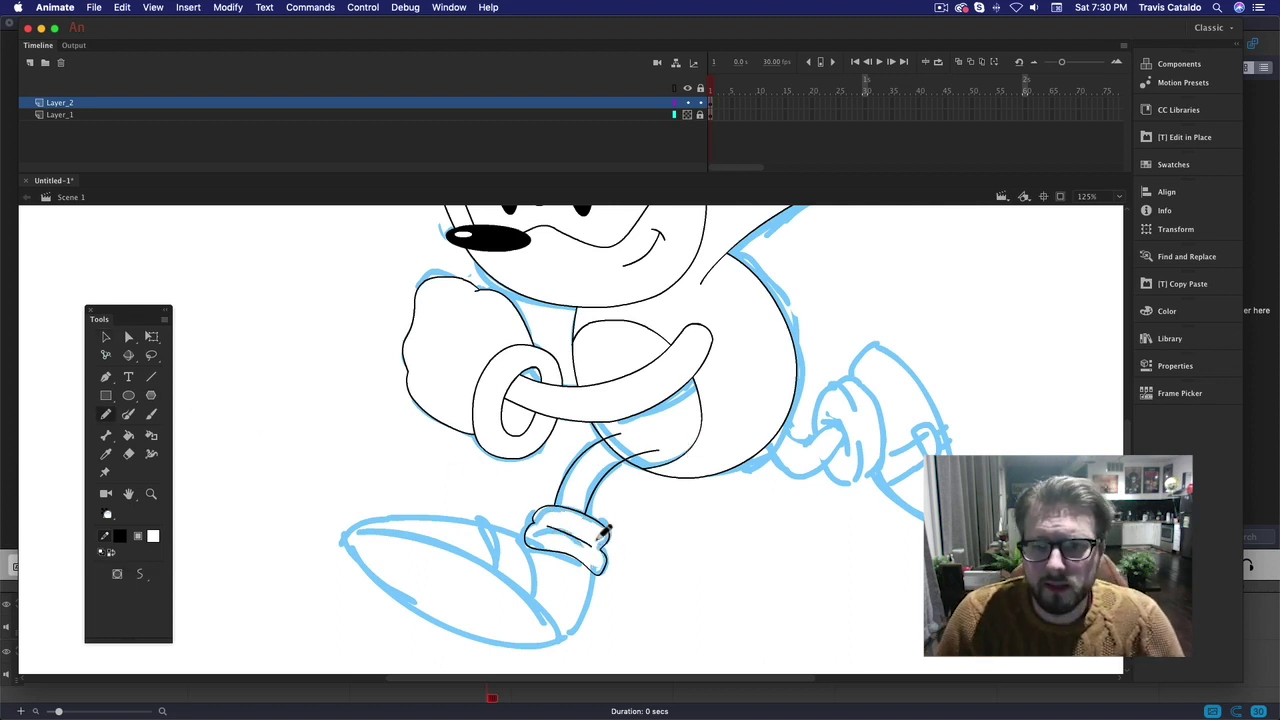
{"action": "key", "text": "v"}
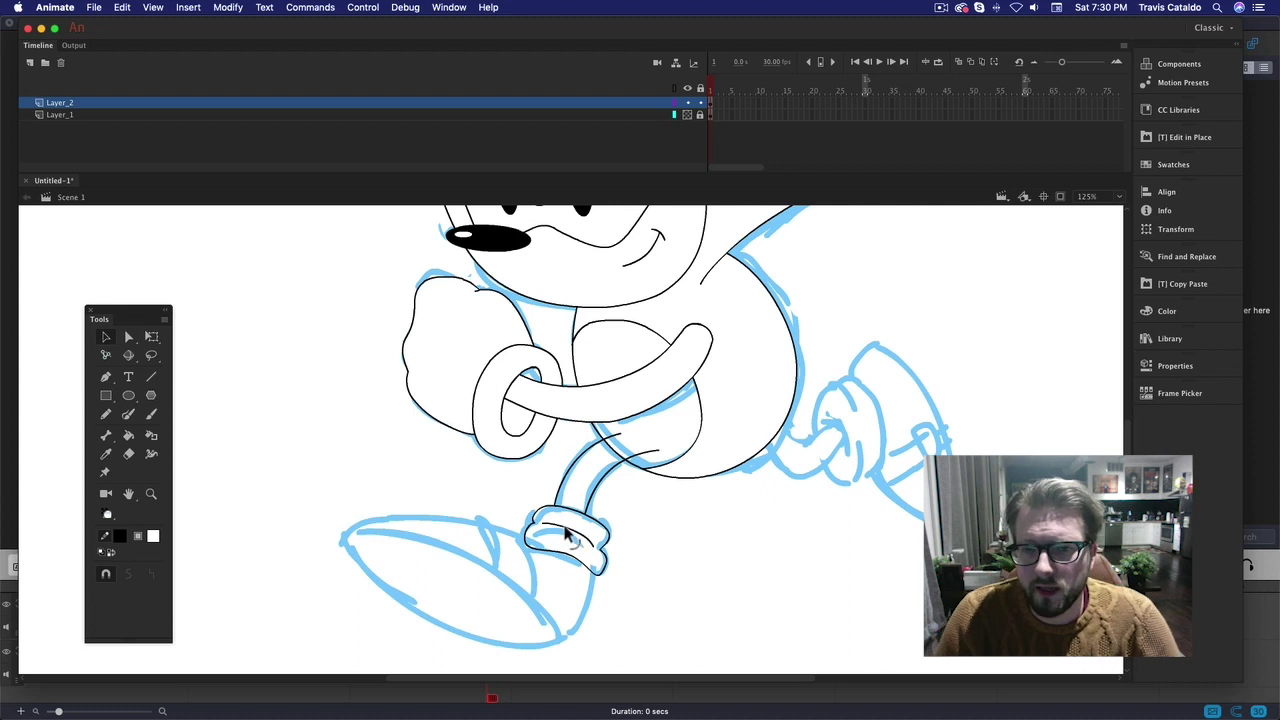
- Outline the front shoe with lines running from the sock cuff to the toe and around the heel
{"action": "mouse_move", "coordinate": [699, 577]}
{"action": "left_mouse_down"}
{"action": "mouse_move", "coordinate": [794, 523]}
{"action": "mouse_move", "coordinate": [856, 515]}
{"action": "left_mouse_up"}
{"action": "key", "text": "n"}
{"action": "key", "text": "v"}
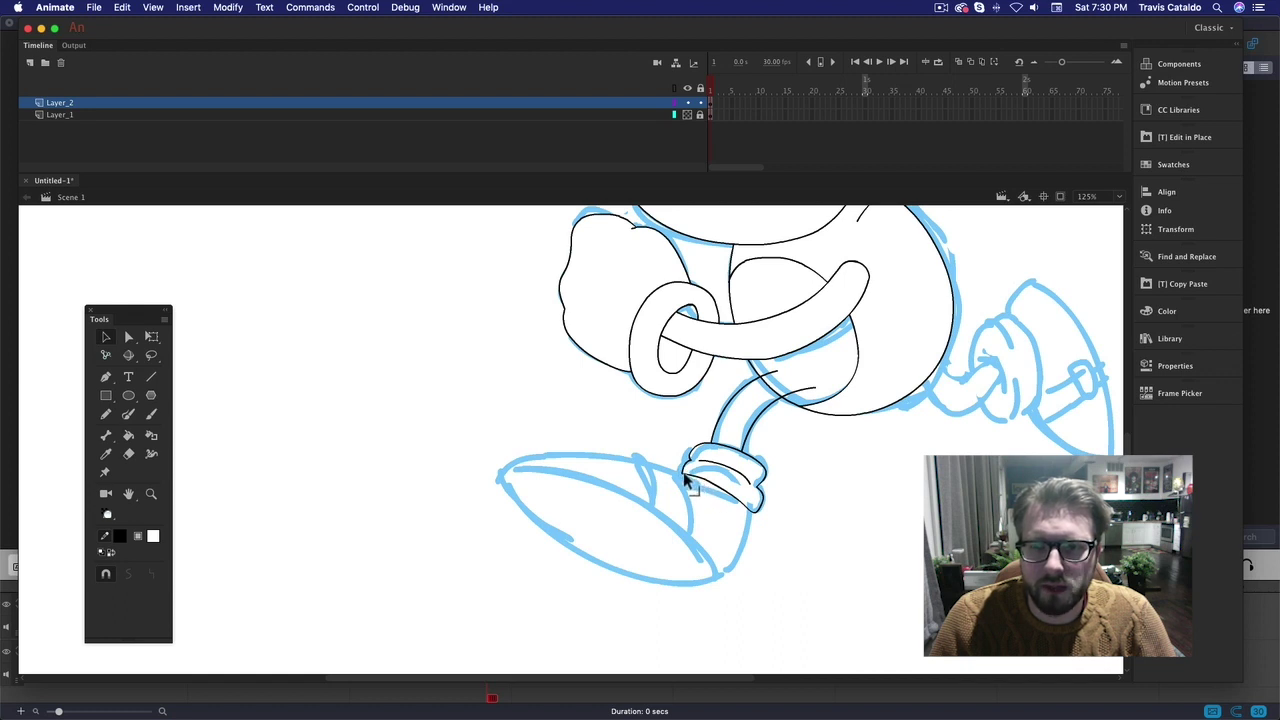
{"action": "key", "text": "n"}
{"action": "mouse_move", "coordinate": [686, 470]}
{"action": "left_mouse_down"}
{"action": "mouse_move", "coordinate": [497, 476]}
{"action": "mouse_move", "coordinate": [714, 576]}
{"action": "mouse_move", "coordinate": [756, 512]}
{"action": "left_mouse_up"}
{"action": "key", "text": "v"}
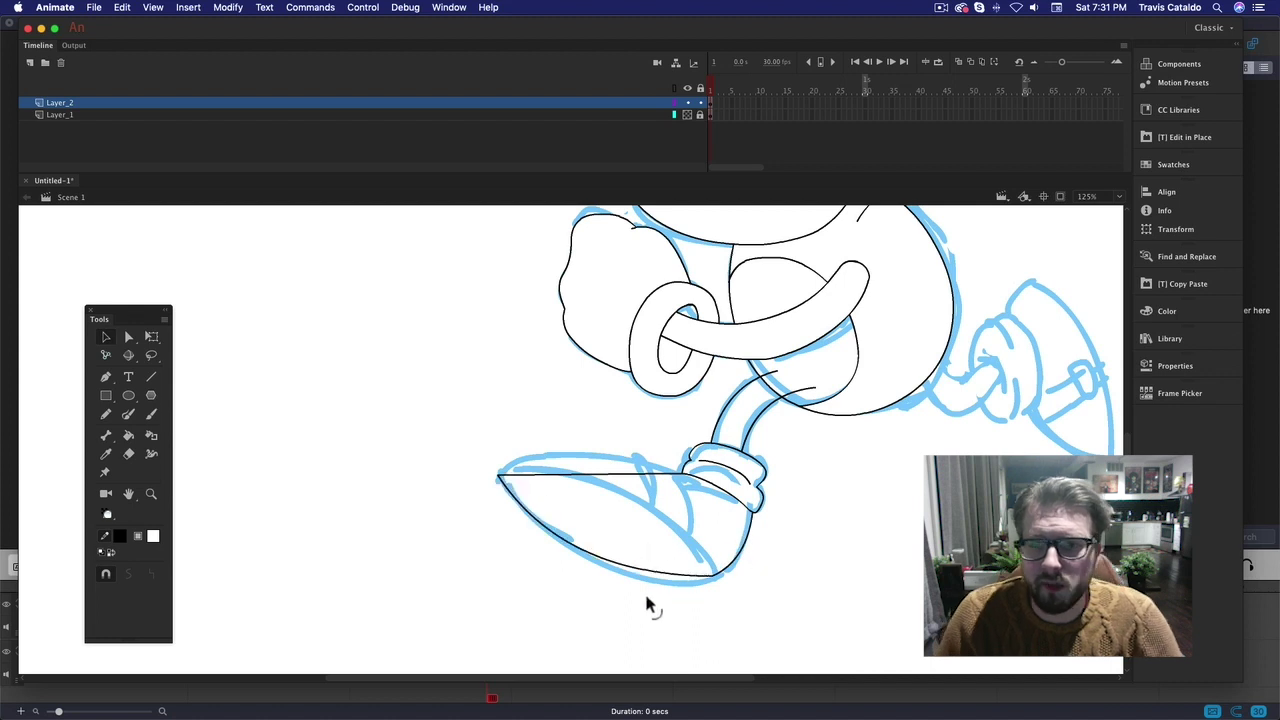
- Bend the upper edge and sole edge of the front shoe to follow the sketch
{"action": "left_click_drag", "start_coordinate": [651, 600], "coordinate": [672, 614]}
{"action": "left_click_drag", "start_coordinate": [572, 474], "coordinate": [536, 449]}
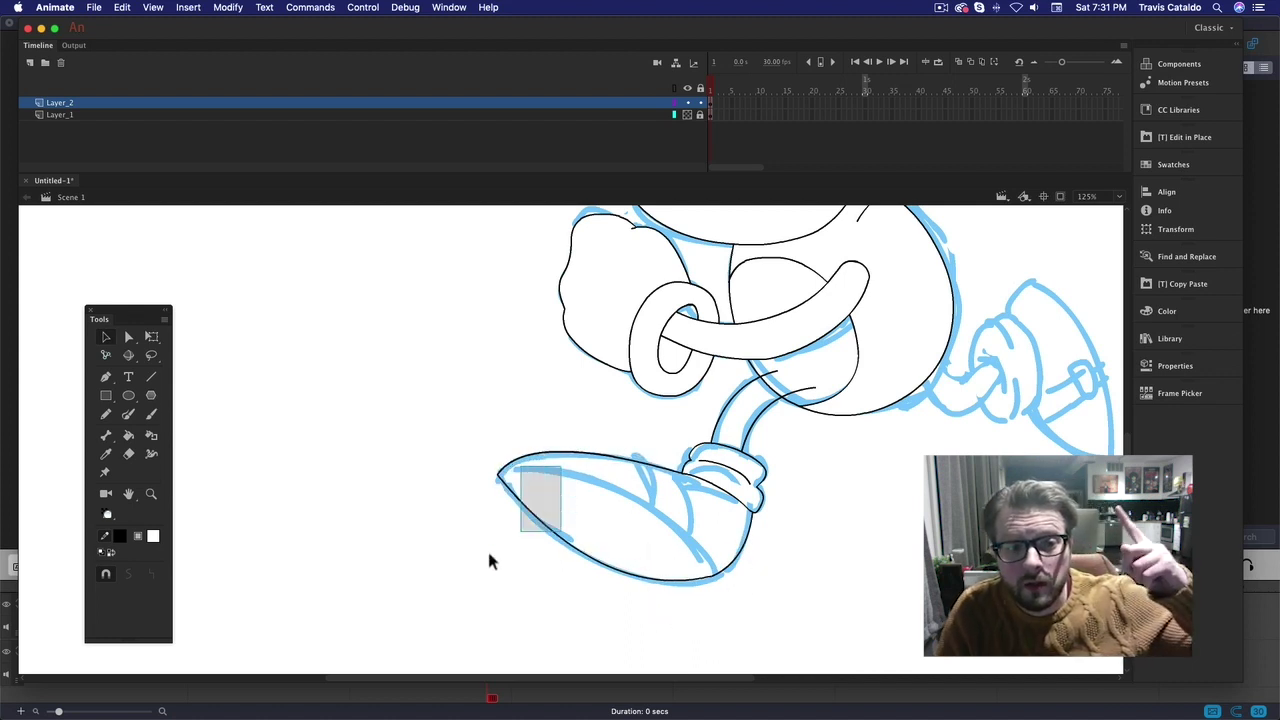
{"action": "left_click_drag", "start_coordinate": [534, 515], "coordinate": [518, 508]}
{"action": "left_click_drag", "start_coordinate": [651, 466], "coordinate": [655, 459]}
{"action": "left_click_drag", "start_coordinate": [545, 464], "coordinate": [551, 456]}
{"action": "left_click_drag", "start_coordinate": [654, 464], "coordinate": [650, 458]}
- Draw the sole line of the front shoe from toe to heel, curve it, and trim its overshoot
{"action": "key", "text": "n"}
{"action": "left_click_drag", "start_coordinate": [499, 463], "coordinate": [740, 586]}
{"action": "key", "text": "v"}
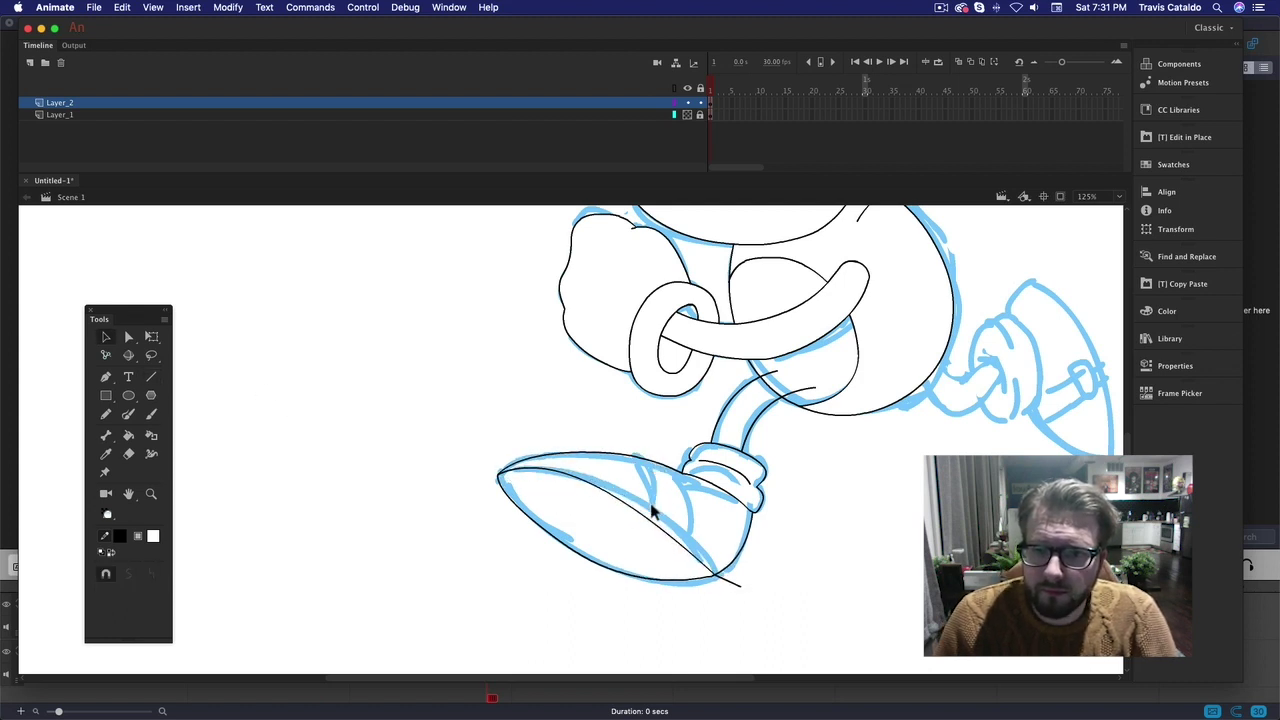
{"action": "left_click_drag", "start_coordinate": [636, 492], "coordinate": [719, 580]}
- Draw the two strap lines across the front shoe, curve them, delete their overshoots, and tidy the corner at the sock
{"action": "key", "text": "n"}
{"action": "left_click_drag", "start_coordinate": [652, 515], "coordinate": [642, 428]}
{"action": "left_click_drag", "start_coordinate": [690, 540], "coordinate": [676, 437]}
{"action": "key", "text": "v"}
{"action": "left_click_drag", "start_coordinate": [685, 493], "coordinate": [655, 482]}
{"action": "left_click", "coordinate": [645, 443]}
{"action": "key", "text": "Delete"}
{"action": "left_click", "coordinate": [678, 450]}
{"action": "key", "text": "Delete"}
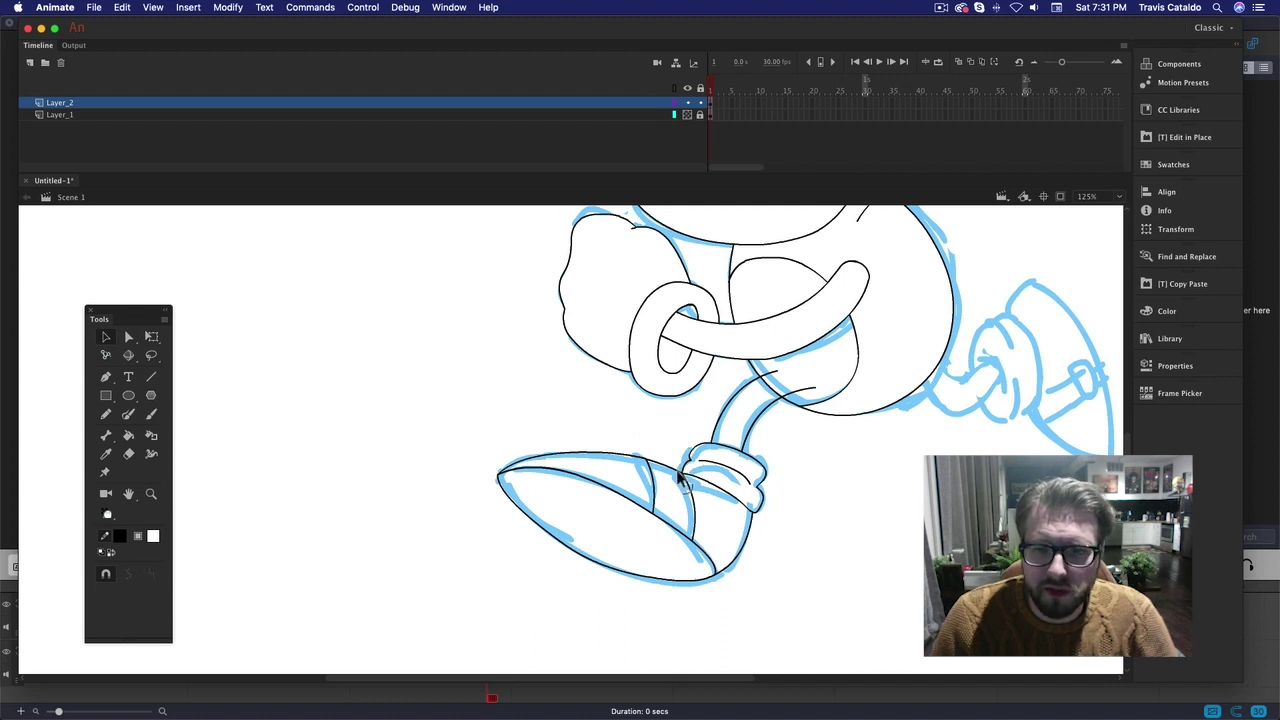
{"action": "left_click", "coordinate": [686, 478]}
{"action": "mouse_move", "coordinate": [684, 476]}
{"action": "left_mouse_down"}
{"action": "mouse_move", "coordinate": [691, 491]}
{"action": "mouse_move", "coordinate": [687, 472]}
{"action": "left_mouse_up"}
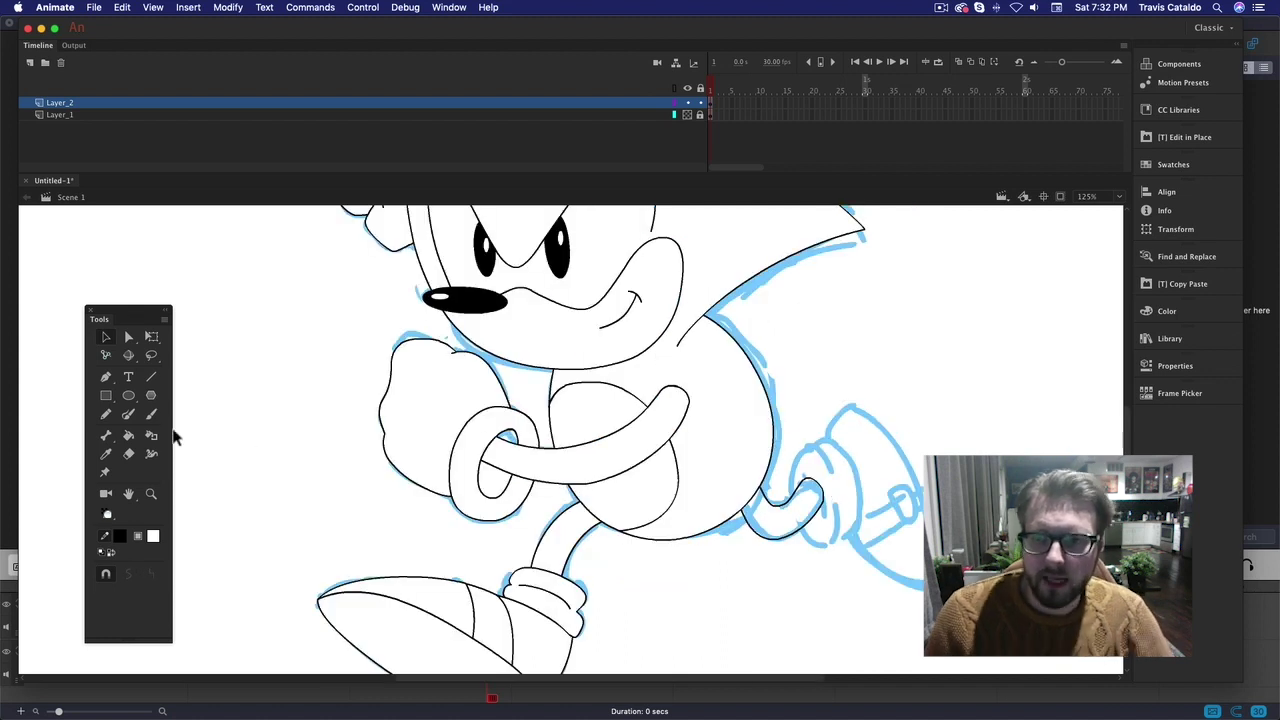
- Pencil the sock cuff around the back ankle, including its fold
{"action": "left_click", "coordinate": [106, 414]}
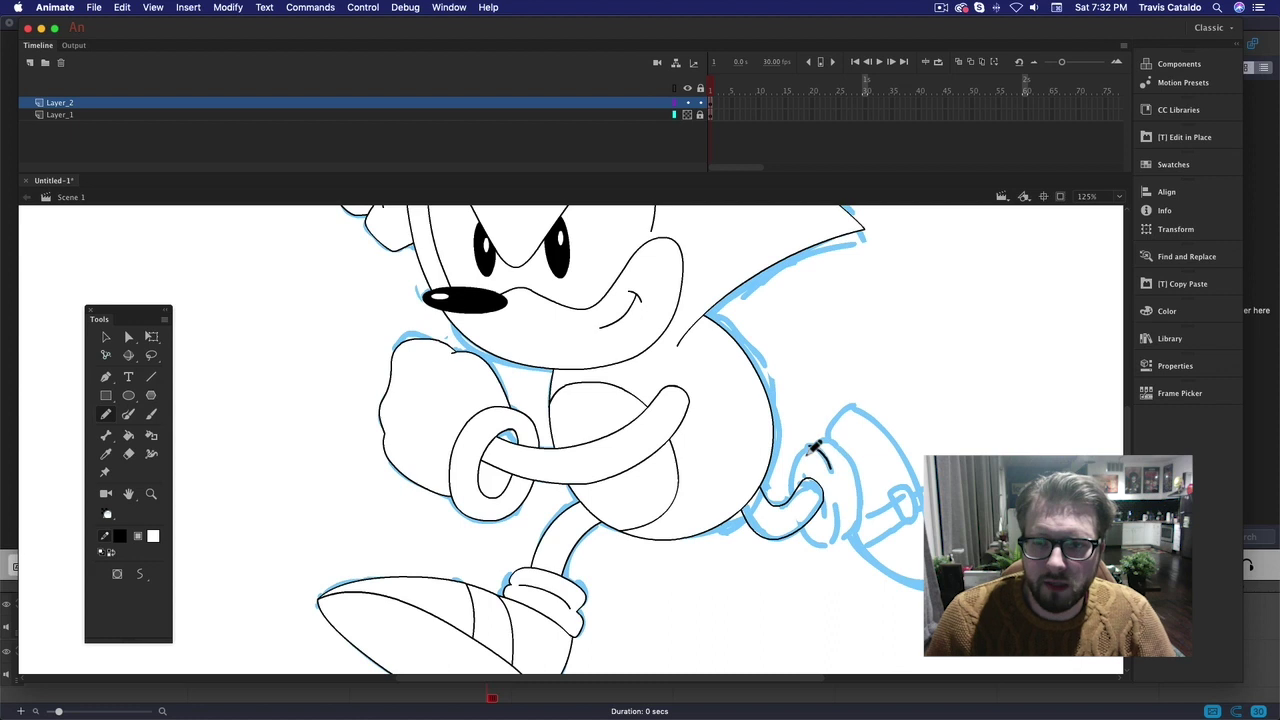
{"action": "mouse_move", "coordinate": [808, 454]}
{"action": "left_mouse_down"}
{"action": "mouse_move", "coordinate": [816, 522]}
{"action": "mouse_move", "coordinate": [804, 525]}
{"action": "mouse_move", "coordinate": [845, 529]}
{"action": "mouse_move", "coordinate": [845, 543]}
{"action": "mouse_move", "coordinate": [836, 446]}
{"action": "left_mouse_up"}
{"action": "key", "text": "v"}
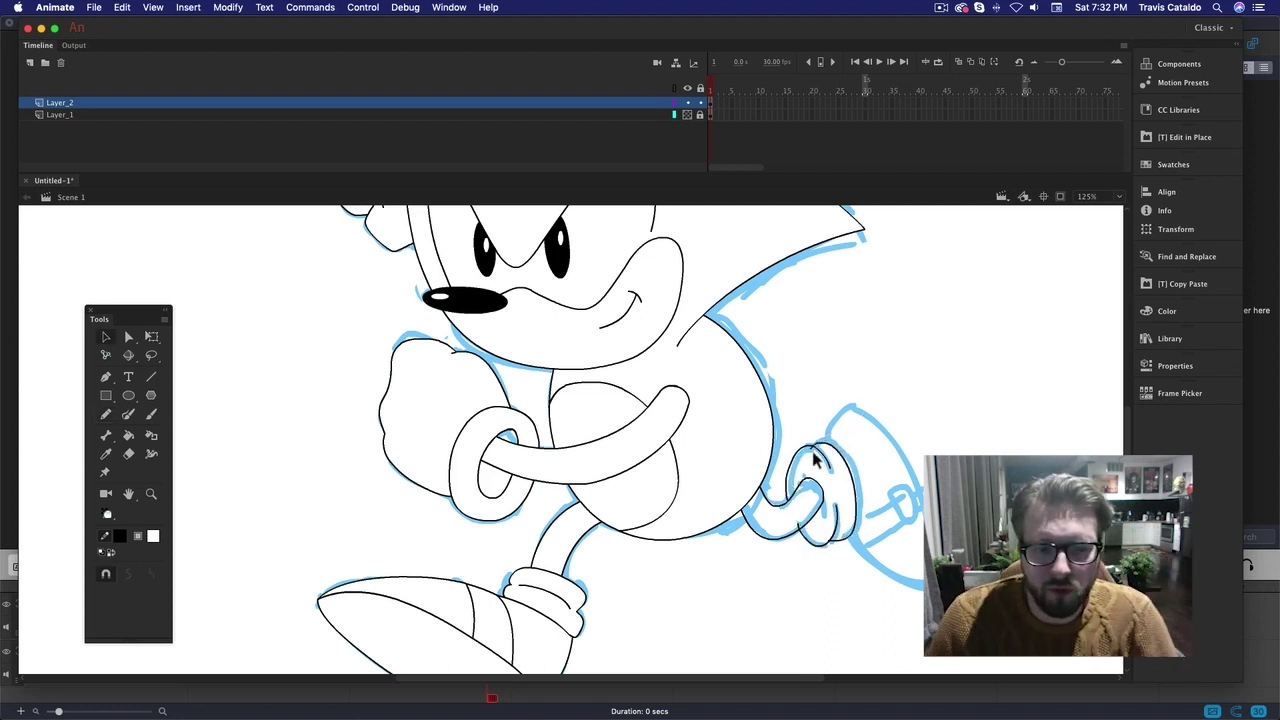
- Draw the back shoe's outline with straight lines and bend them to follow the sketched toe and sole
{"action": "left_click", "coordinate": [151, 379]}
{"action": "left_click_drag", "start_coordinate": [851, 409], "coordinate": [921, 584]}
{"action": "key", "text": "v"}
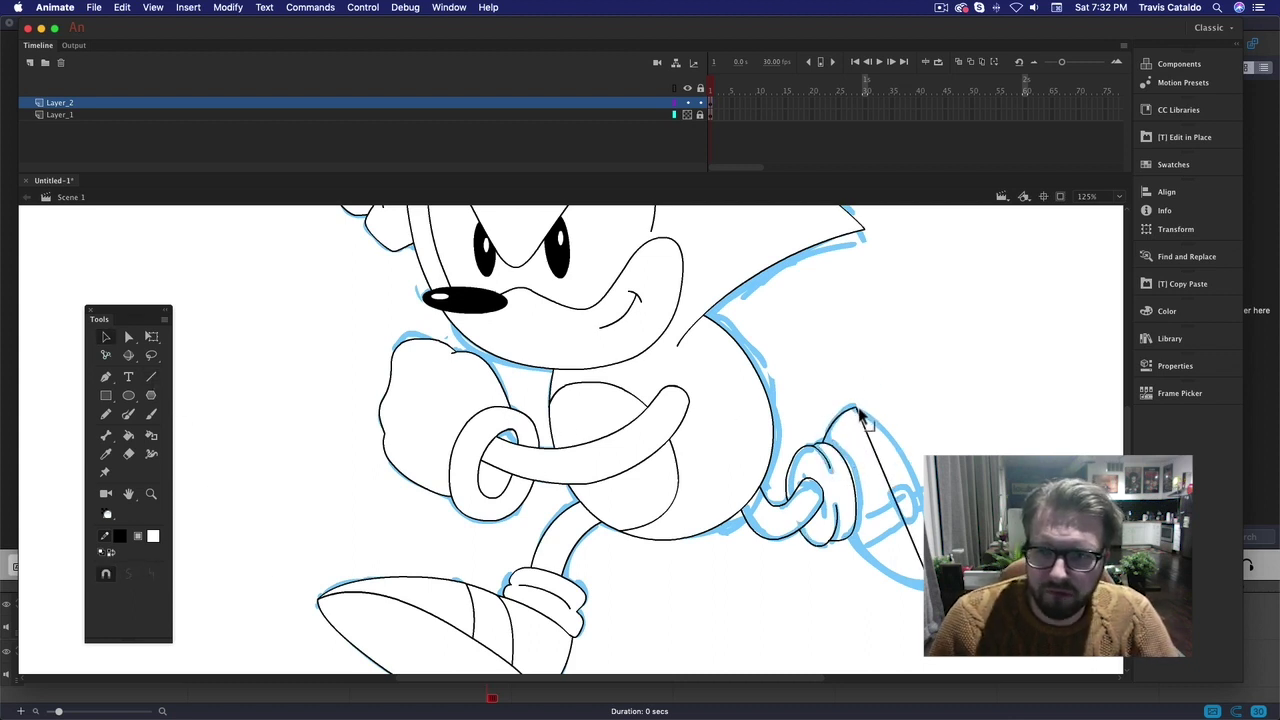
{"action": "left_click_drag", "start_coordinate": [865, 423], "coordinate": [901, 389]}
{"action": "key", "text": "n"}
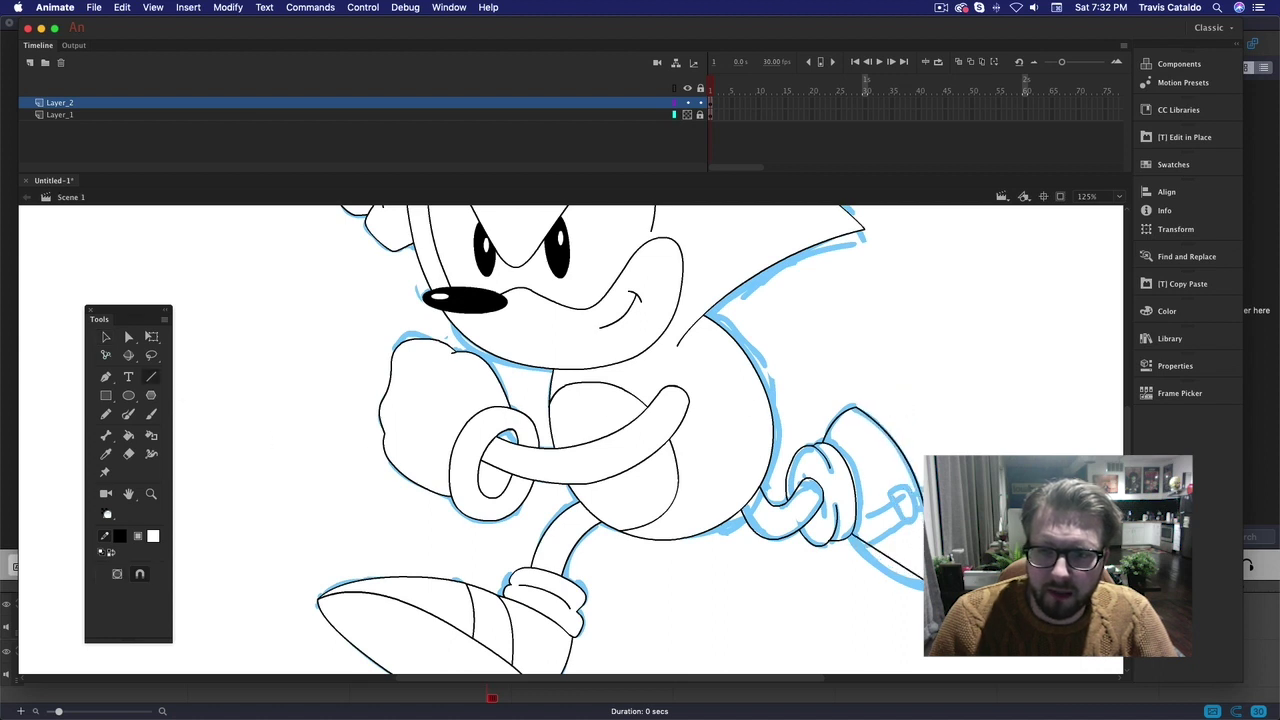
{"action": "key", "text": "v"}
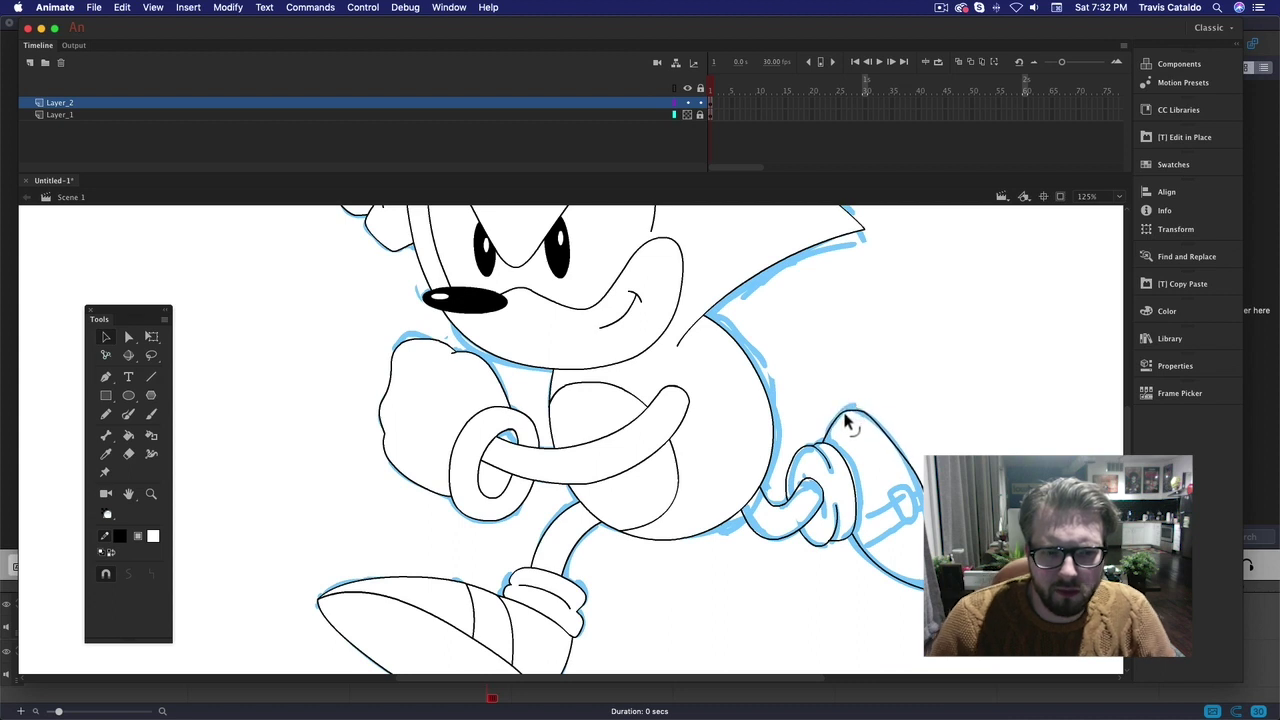
{"action": "left_click_drag", "start_coordinate": [849, 414], "coordinate": [857, 409]}
{"action": "mouse_move", "coordinate": [897, 446]}
{"action": "left_mouse_down"}
{"action": "mouse_move", "coordinate": [908, 466]}
{"action": "mouse_move", "coordinate": [920, 448]}
{"action": "left_mouse_up"}
- Draw the strap lines across the back shoe and curve them to follow the sketch
{"action": "key", "text": "n"}
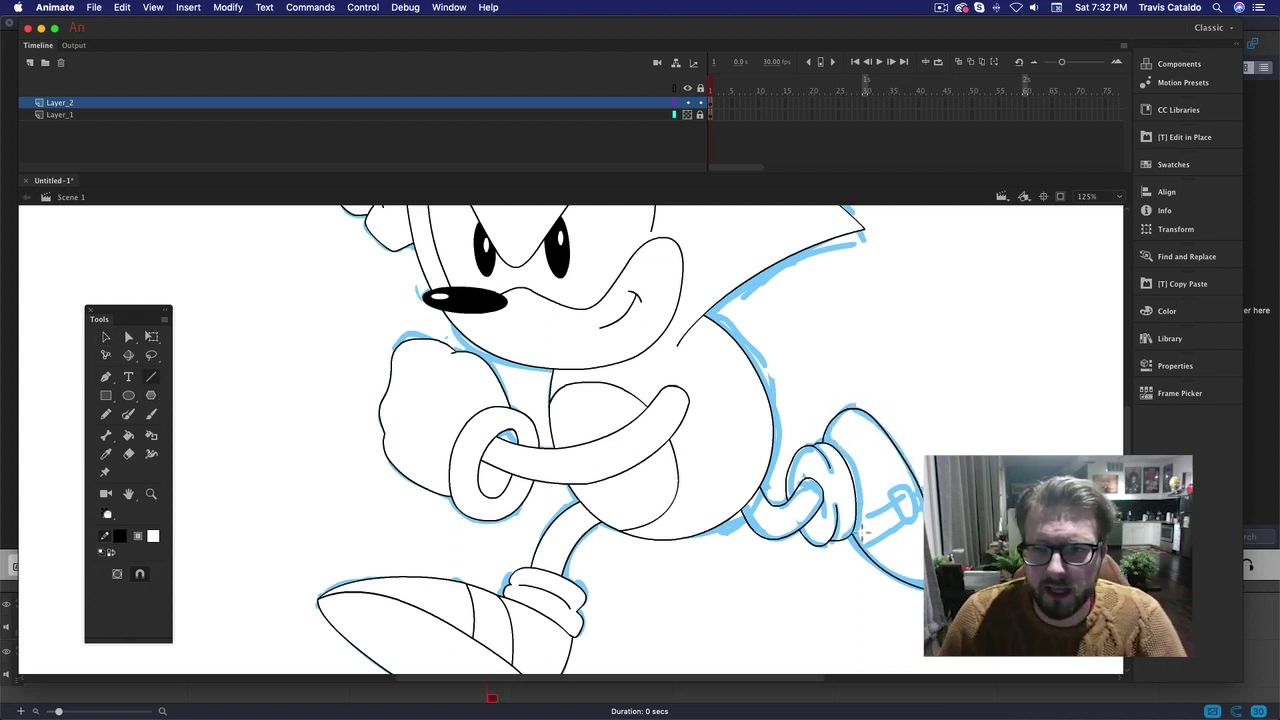
{"action": "left_click_drag", "start_coordinate": [866, 531], "coordinate": [918, 490]}
{"action": "key", "text": "v"}
{"action": "left_click_drag", "start_coordinate": [860, 534], "coordinate": [828, 531]}
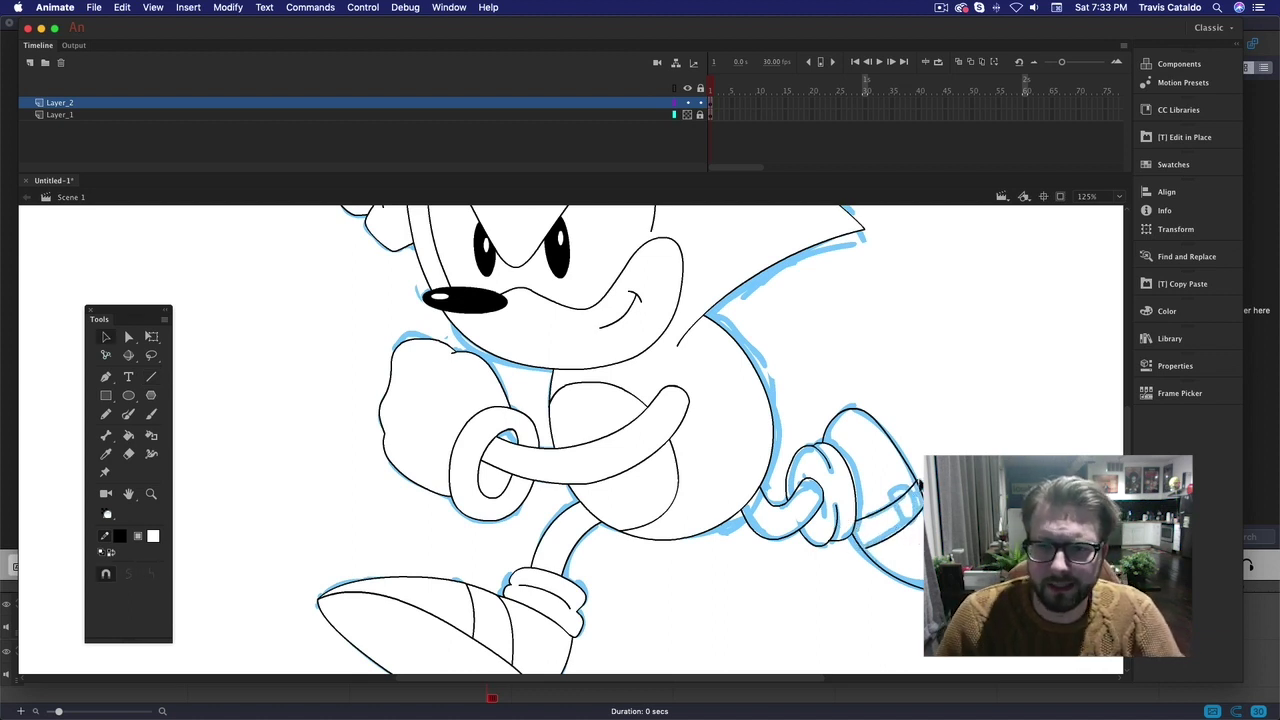
- Pencil the buckle on the back shoe's strap and tidy its lines
{"action": "key", "text": "y"}
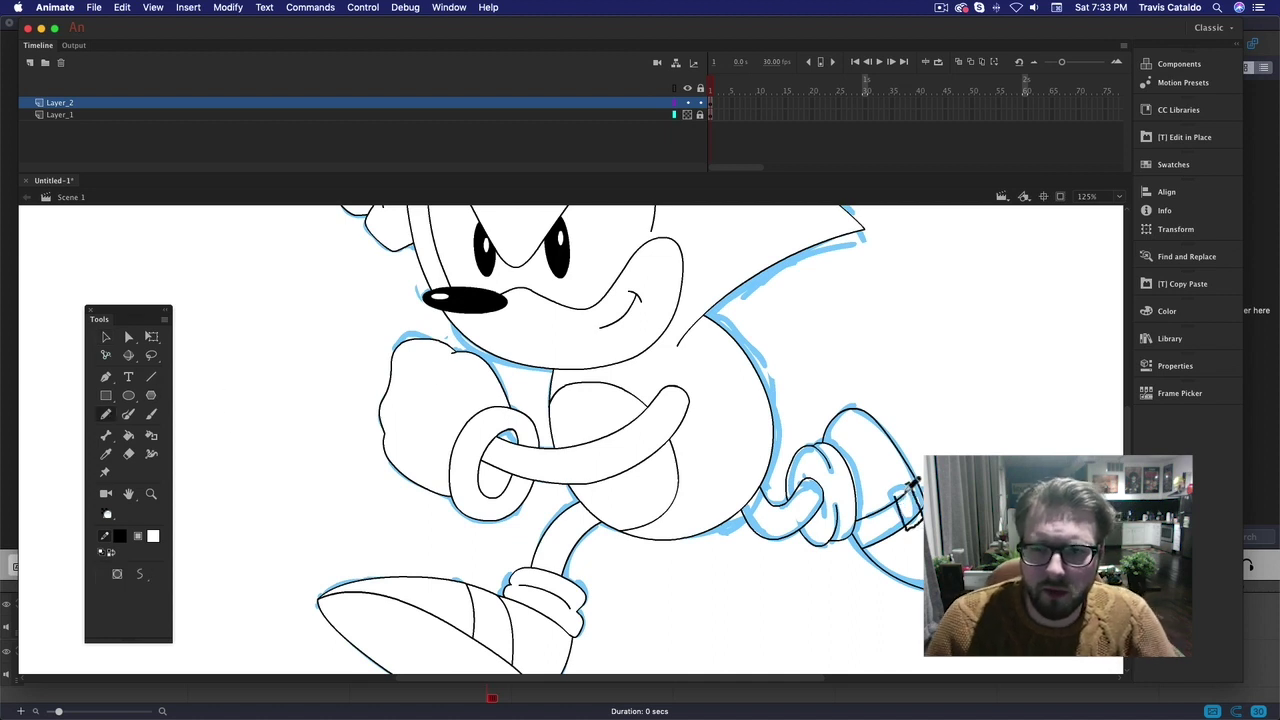
{"action": "key", "text": "v"}
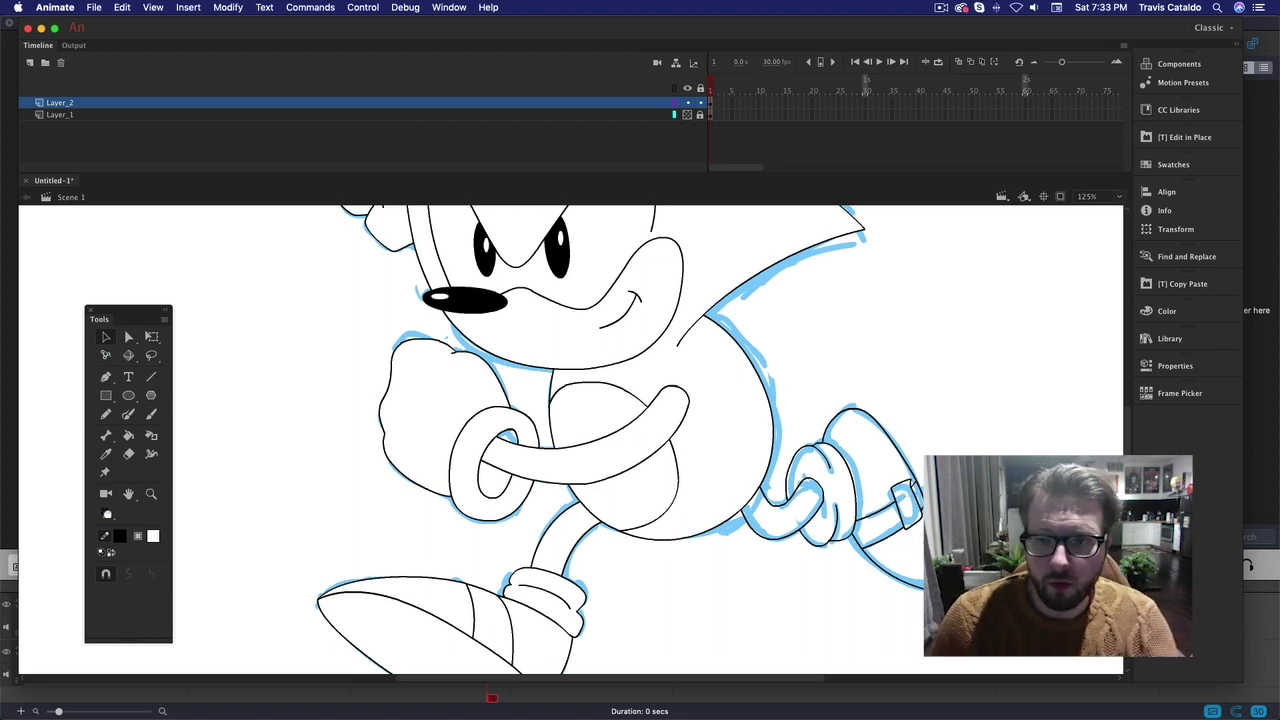
{"action": "left_click", "coordinate": [151, 494]}
{"action": "left_click_drag", "start_coordinate": [895, 469], "coordinate": [947, 523]}
{"action": "key", "text": "v"}
{"action": "left_click_drag", "start_coordinate": [464, 340], "coordinate": [466, 296]}
{"action": "key", "text": "y"}
{"action": "mouse_move", "coordinate": [420, 445]}
{"action": "left_mouse_down"}
{"action": "mouse_move", "coordinate": [458, 520]}
{"action": "mouse_move", "coordinate": [528, 575]}
{"action": "mouse_move", "coordinate": [463, 428]}
{"action": "mouse_move", "coordinate": [418, 446]}
{"action": "left_mouse_up"}
{"action": "key", "text": "super+minus"}
{"action": "key", "text": "super+minus"}
{"action": "key", "text": "super+minus"}
{"action": "left_click_drag", "start_coordinate": [654, 437], "coordinate": [941, 512]}
{"action": "key", "text": "k"}
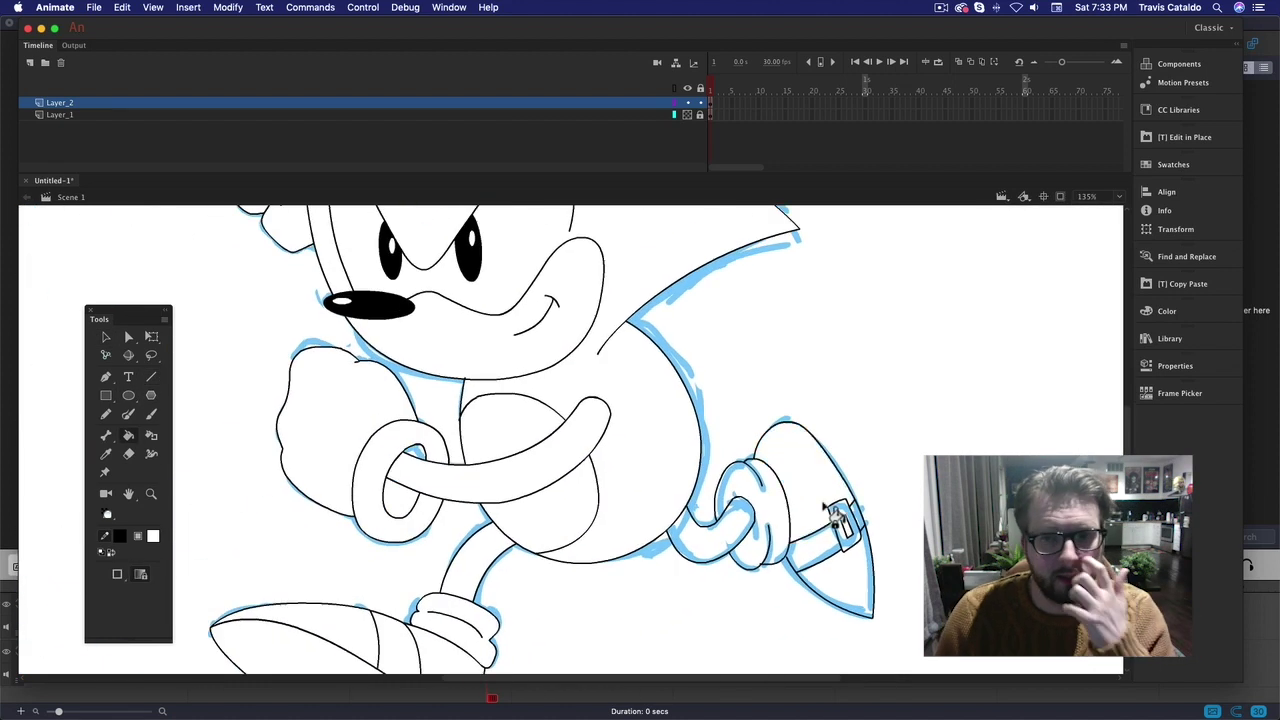
- Delete the blue sketch layer Layer_1 and save the document as sonic
{"action": "scroll", "coordinate": [830, 500], "scroll_direction": "down", "scroll_amount": 5}
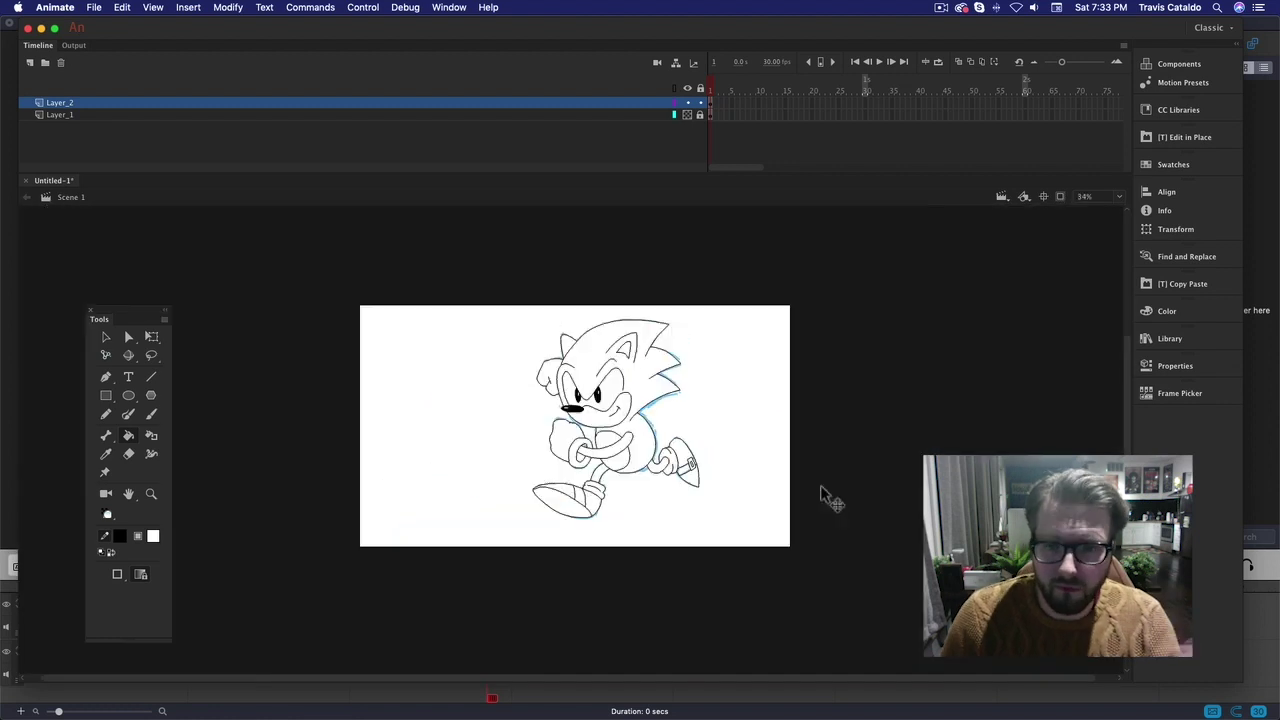
{"action": "key", "text": "super+equal"}
{"action": "left_click", "coordinate": [443, 114]}
{"action": "left_click", "coordinate": [60, 62]}
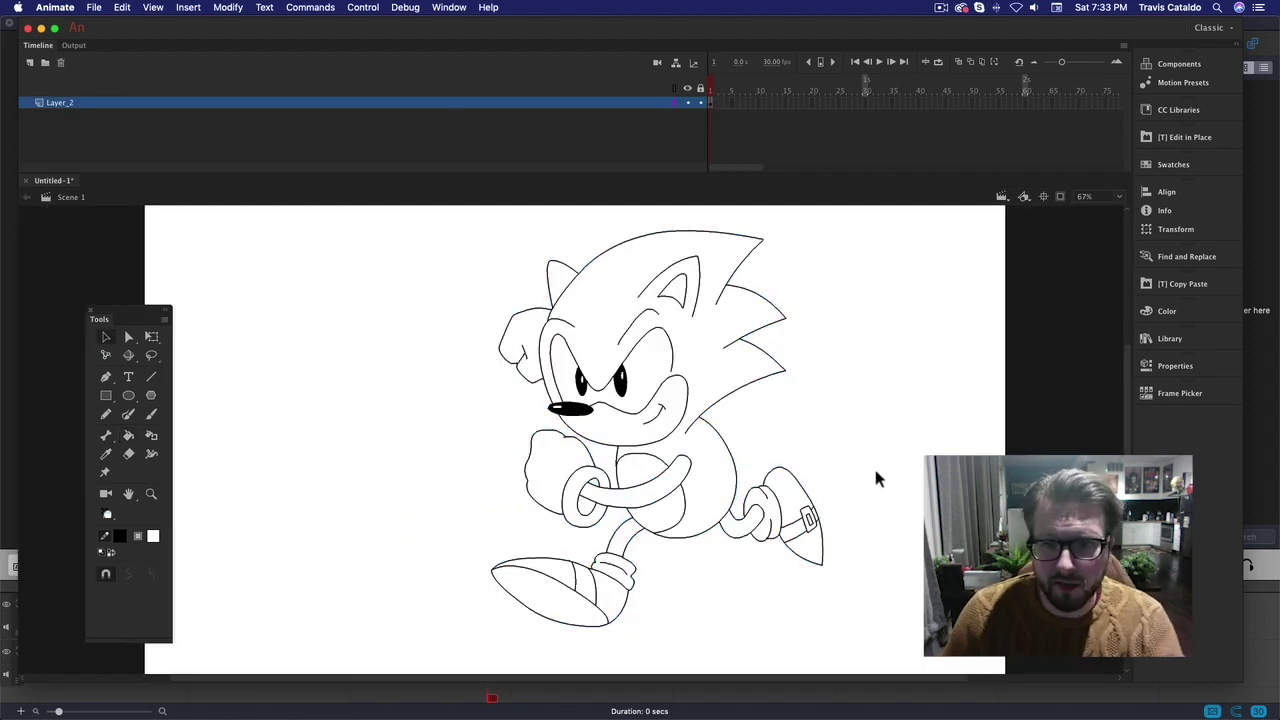
{"action": "key", "text": "super+s"}
{"action": "type", "text": "sonic"}
{"action": "key", "text": "Return"}
- Delete the stray line segment beside the near eye and adjust the eye's outer edge
{"action": "left_click", "coordinate": [683, 358]}
{"action": "key", "text": "Delete"}
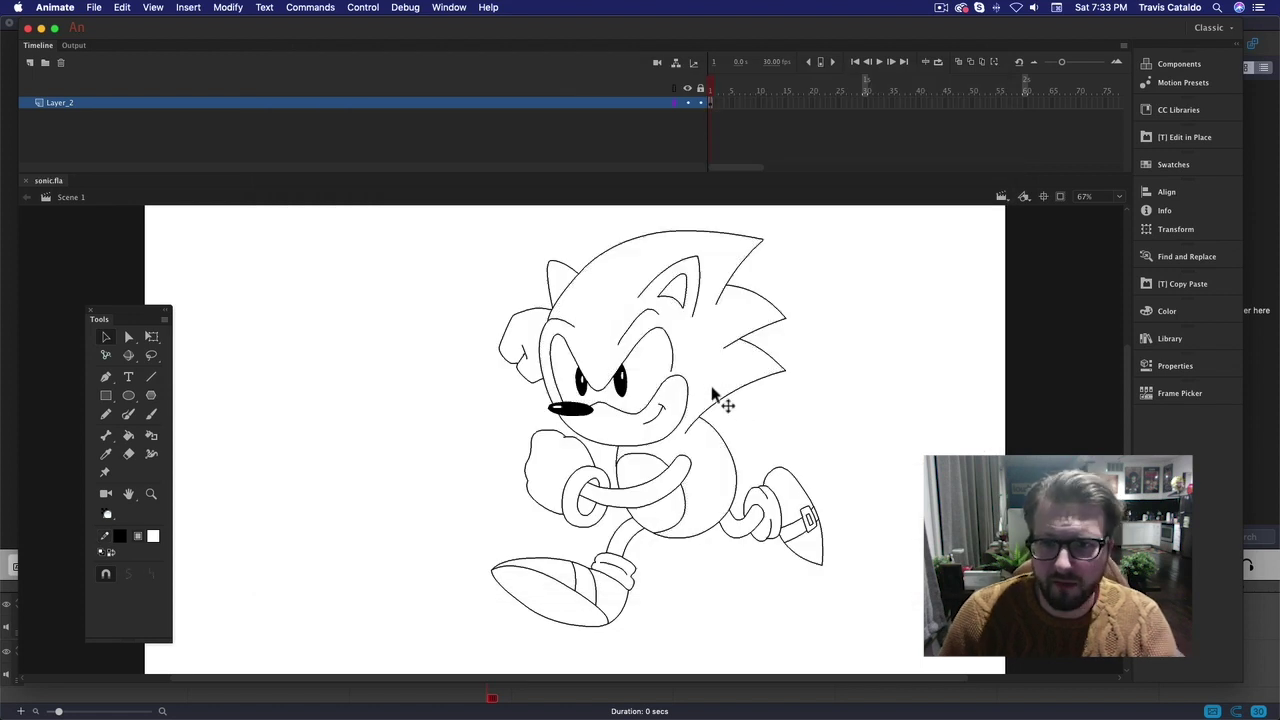
{"action": "left_click_drag", "start_coordinate": [671, 370], "coordinate": [673, 378]}
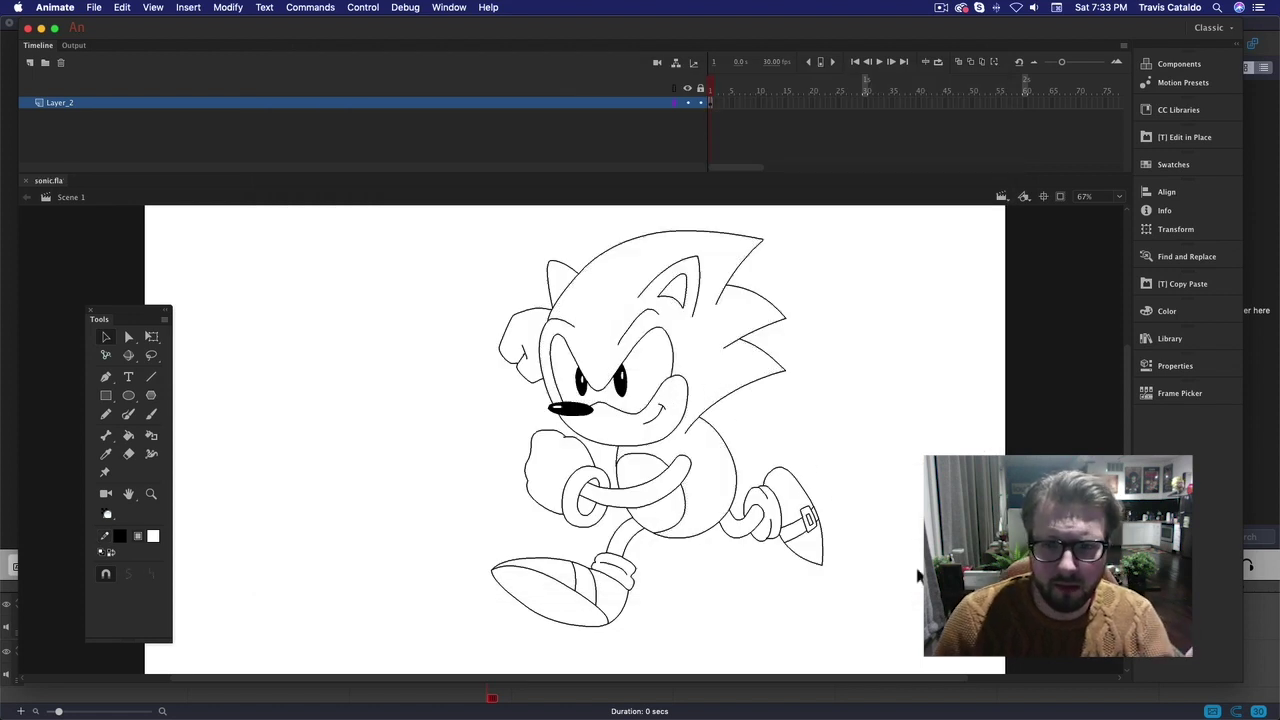
- Paste the coloured Sonic reference image onto the stage and place it beside the line drawing
{"action": "key", "text": "super+Tab"}
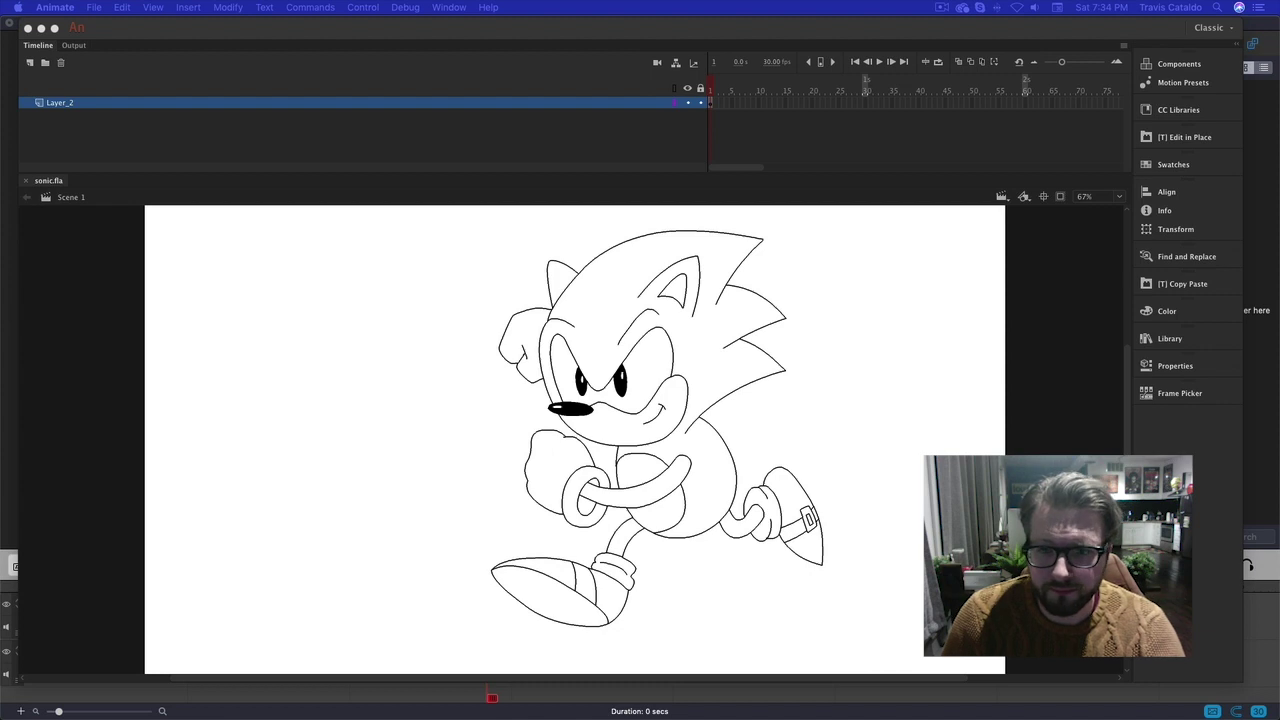
{"action": "left_click", "coordinate": [510, 378]}
{"action": "key", "text": "super+v"}
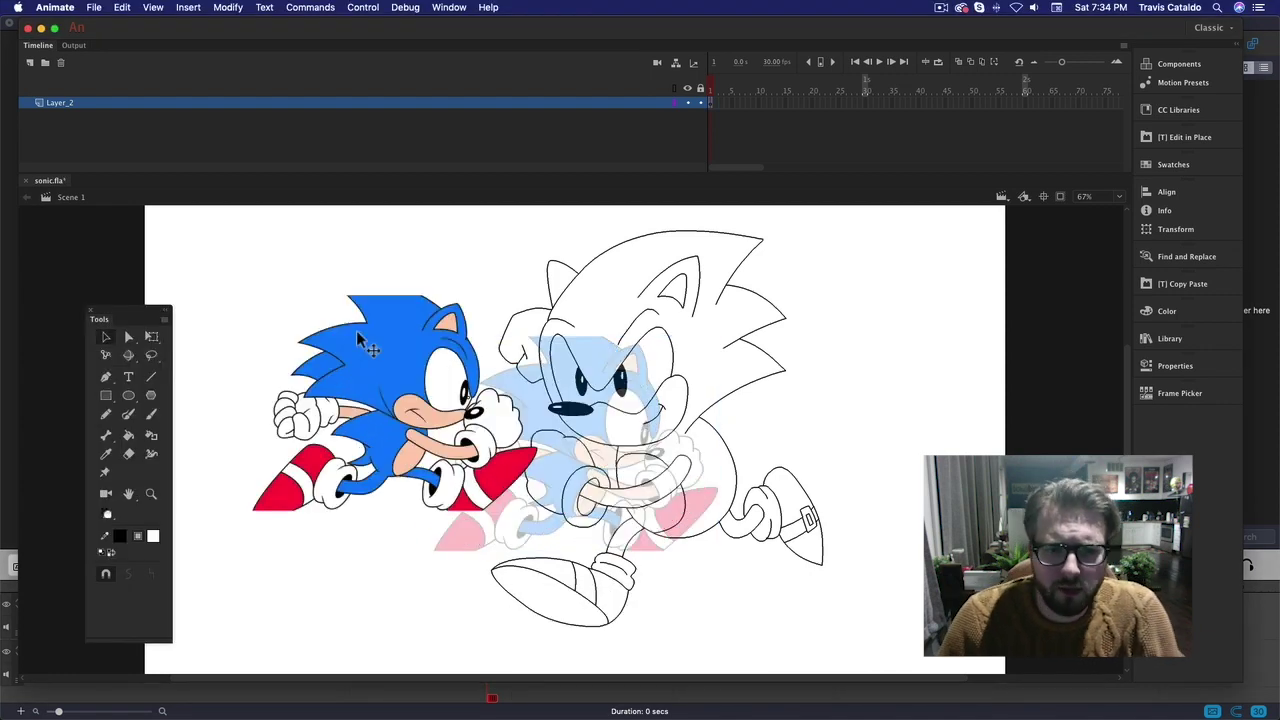
- Sample the reference's blue and fill the head, ears, torso and both legs with it
{"action": "key", "text": "i"}
{"action": "left_click", "coordinate": [376, 272]}
{"action": "left_click", "coordinate": [640, 320]}
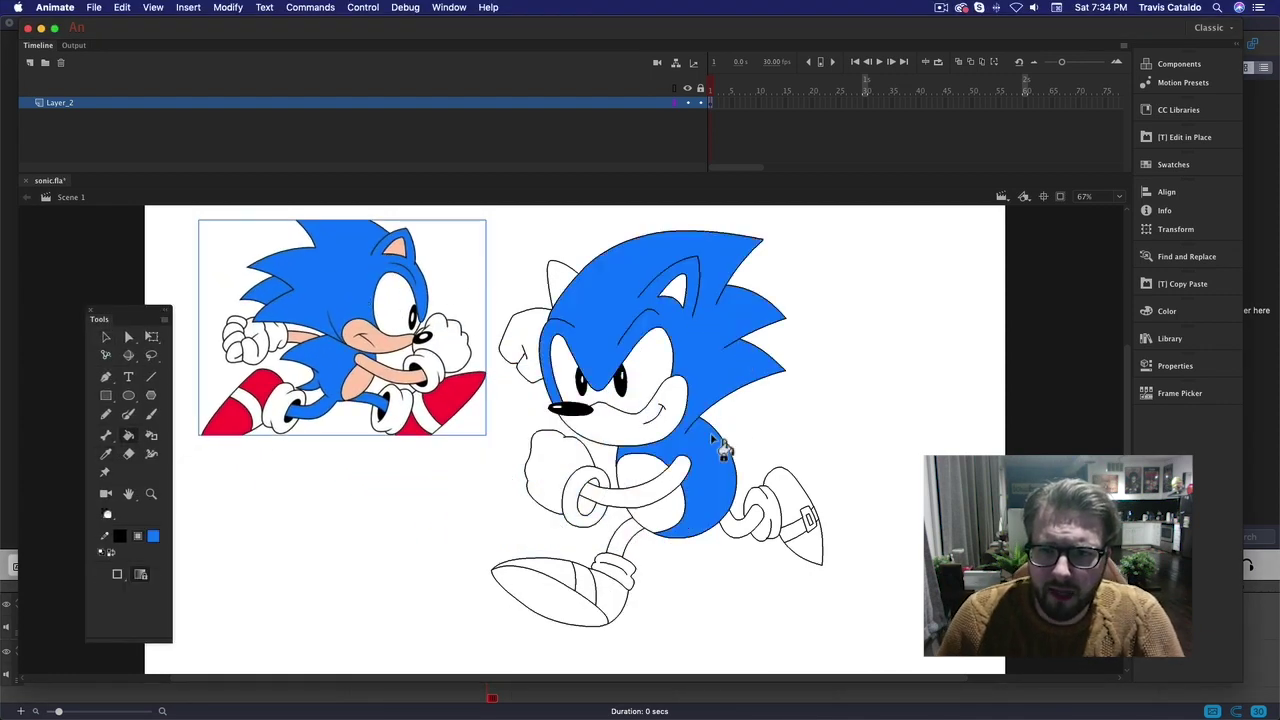
{"action": "left_click", "coordinate": [630, 540]}
{"action": "left_click", "coordinate": [738, 530]}
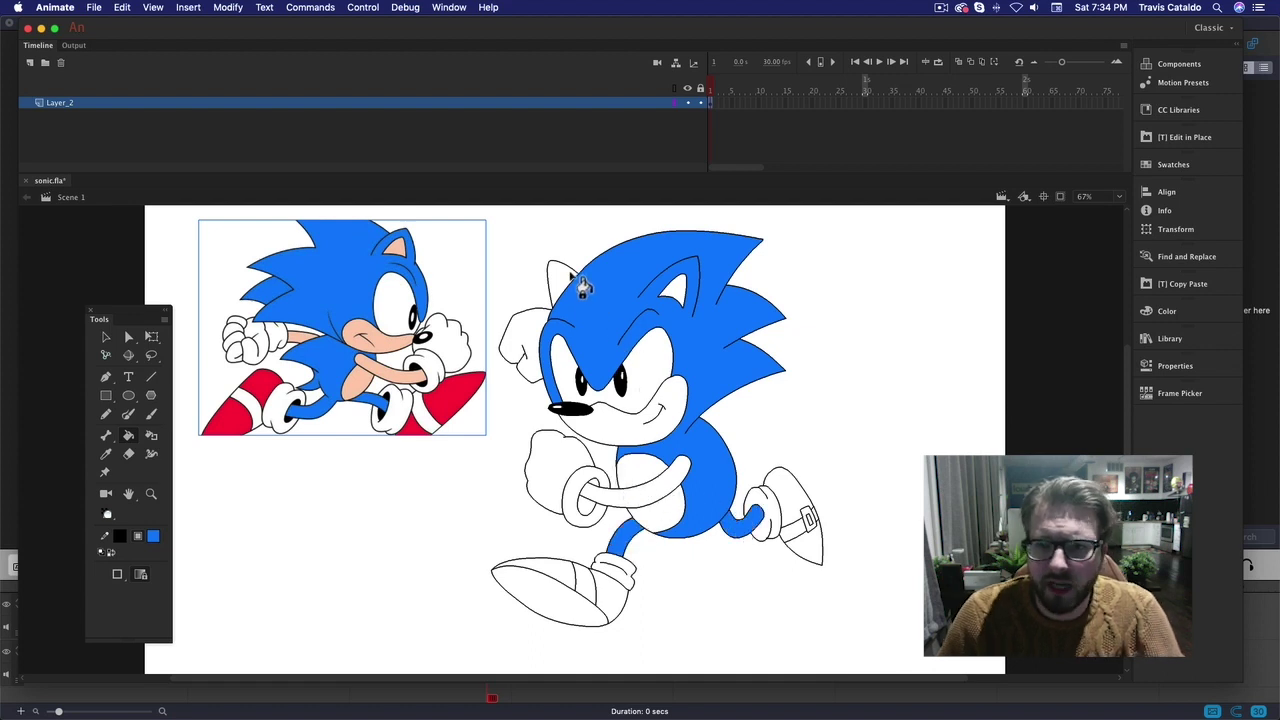
- Sample the reference's skin tone and fill the inner ear, arm and muzzle with it
{"action": "key", "text": "i"}
{"action": "left_click", "coordinate": [388, 335]}
{"action": "left_click", "coordinate": [676, 293]}
{"action": "left_click", "coordinate": [684, 490]}
{"action": "left_click", "coordinate": [640, 416]}
- Fill the upper parts of both shoes with the reference's red, leaving the straps white
{"action": "left_click", "coordinate": [786, 500]}
{"action": "left_click", "coordinate": [800, 540]}
{"action": "left_click", "coordinate": [568, 580]}
{"action": "left_click", "coordinate": [600, 598]}
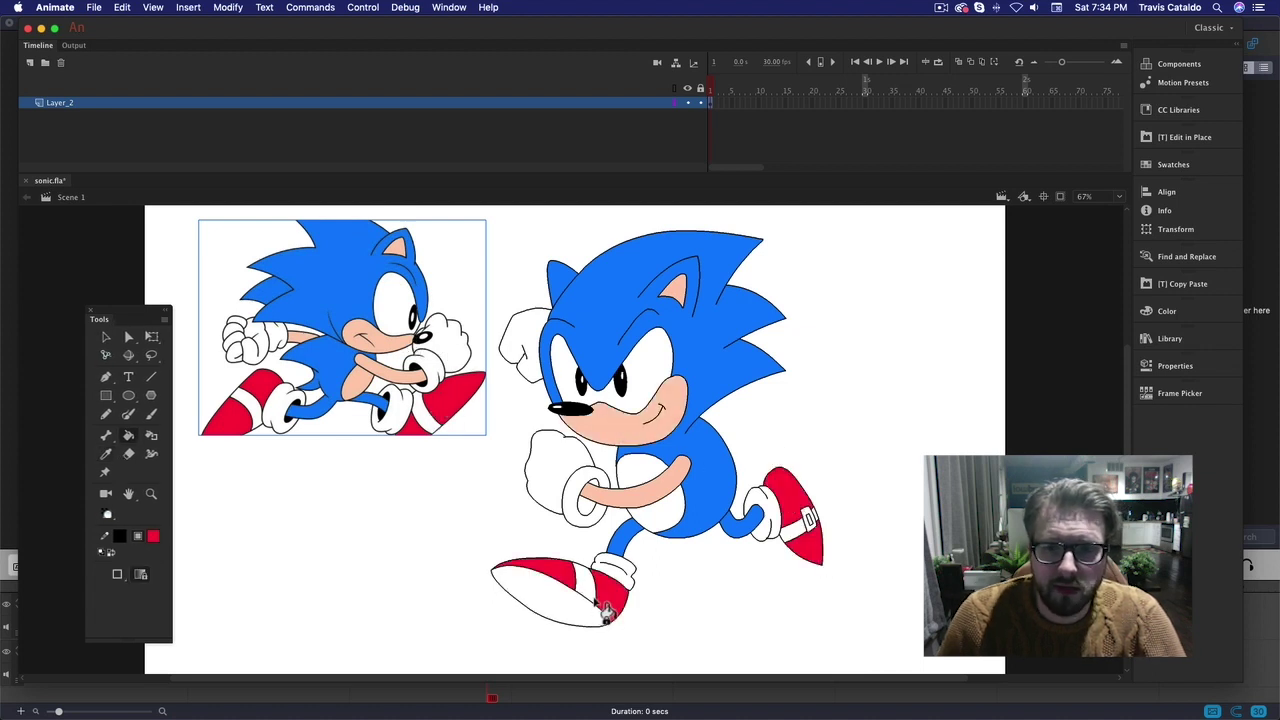
- Darken the red to 70% brightness and fill the front shoe's sole with it
{"action": "left_click", "coordinate": [582, 608]}
{"action": "left_click", "coordinate": [1152, 312]}
{"action": "left_click", "coordinate": [1030, 332]}
{"action": "type", "text": "70"}
{"action": "left_click", "coordinate": [582, 610]}
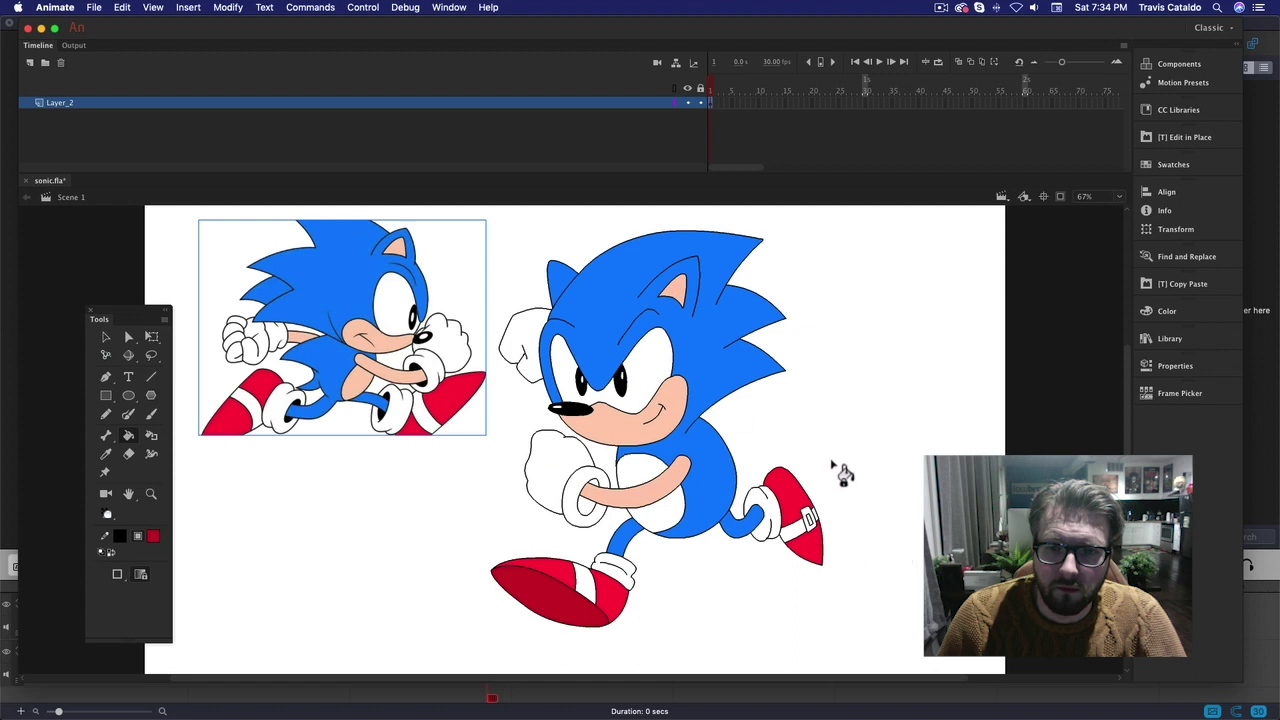
- Fill the back shoe's buckle with yellow
{"action": "left_click", "coordinate": [153, 536]}
{"action": "left_click", "coordinate": [194, 646]}
{"action": "left_click", "coordinate": [810, 520]}
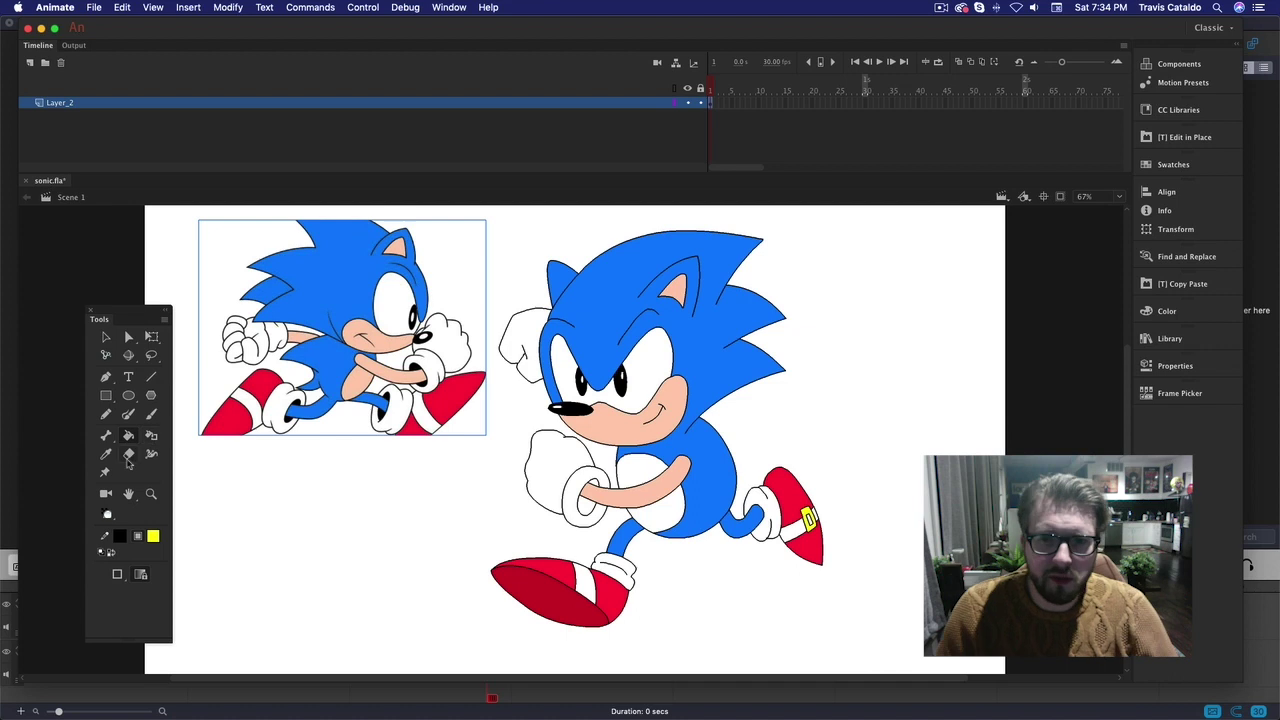
- Fill the opening of the front glove's cuff with light gray
{"action": "left_click", "coordinate": [153, 536]}
{"action": "left_click", "coordinate": [162, 604]}
{"action": "left_click", "coordinate": [594, 499]}
{"action": "left_click", "coordinate": [153, 536]}
{"action": "left_click", "coordinate": [323, 566]}
{"action": "left_click", "coordinate": [604, 507]}
- Move the reference image away from the drawing and delete it
{"action": "key", "text": "v"}
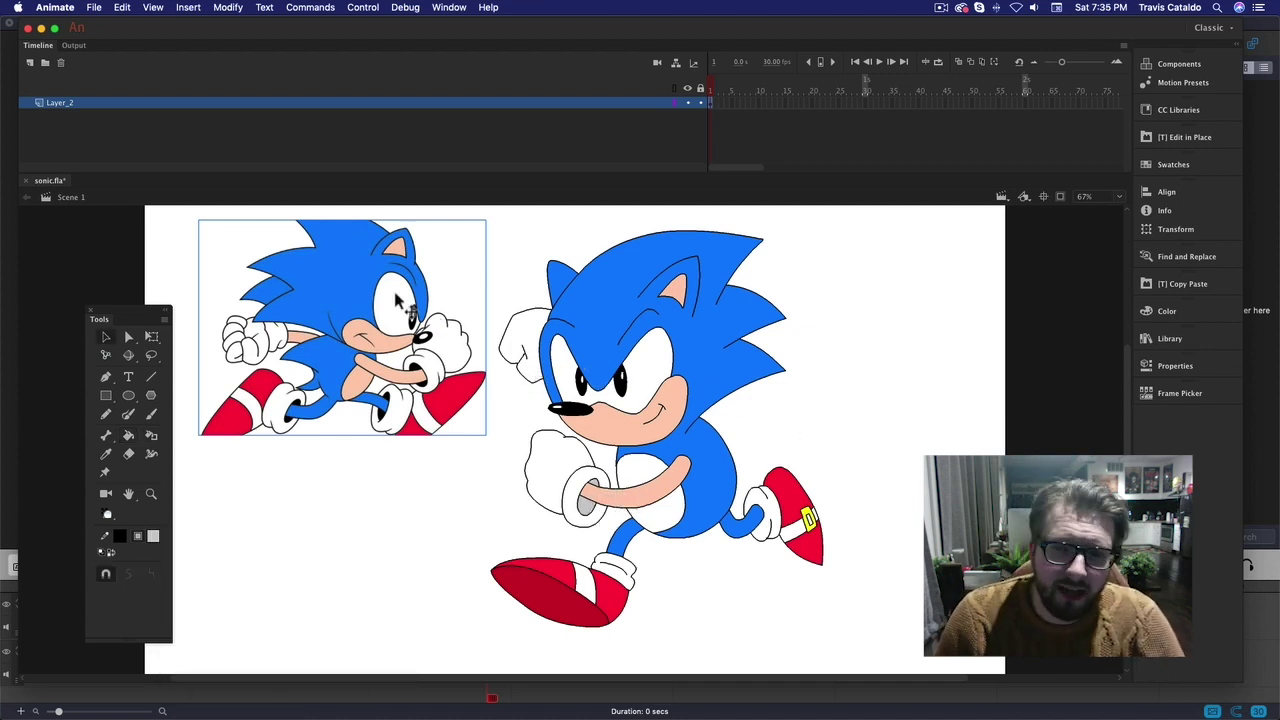
{"action": "mouse_move", "coordinate": [397, 296]}
{"action": "left_mouse_down"}
{"action": "mouse_move", "coordinate": [1026, 332]}
{"action": "mouse_move", "coordinate": [1012, 318]}
{"action": "mouse_move", "coordinate": [1002, 340]}
{"action": "left_mouse_up"}
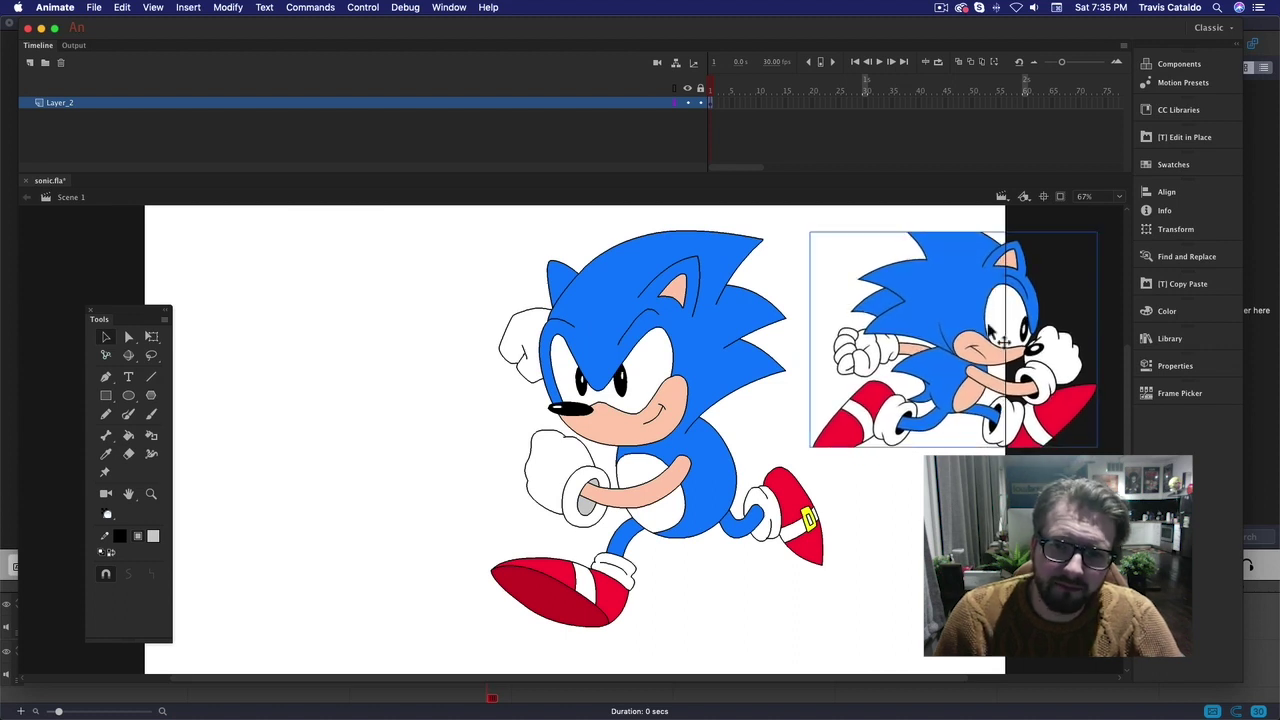
{"action": "key", "text": "Delete"}
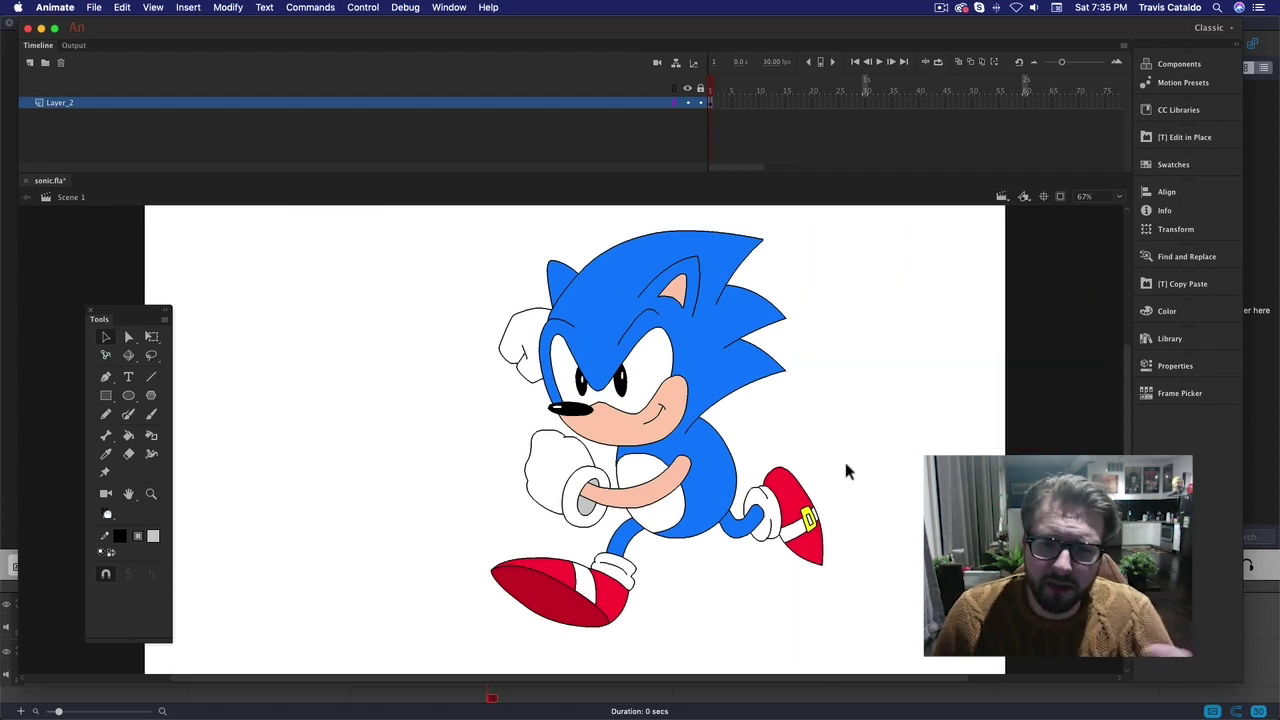
- Set the Pencil stroke to red and draw a shadow boundary line across the far ear
{"action": "left_click", "coordinate": [105, 414]}
{"action": "left_click", "coordinate": [120, 536]}
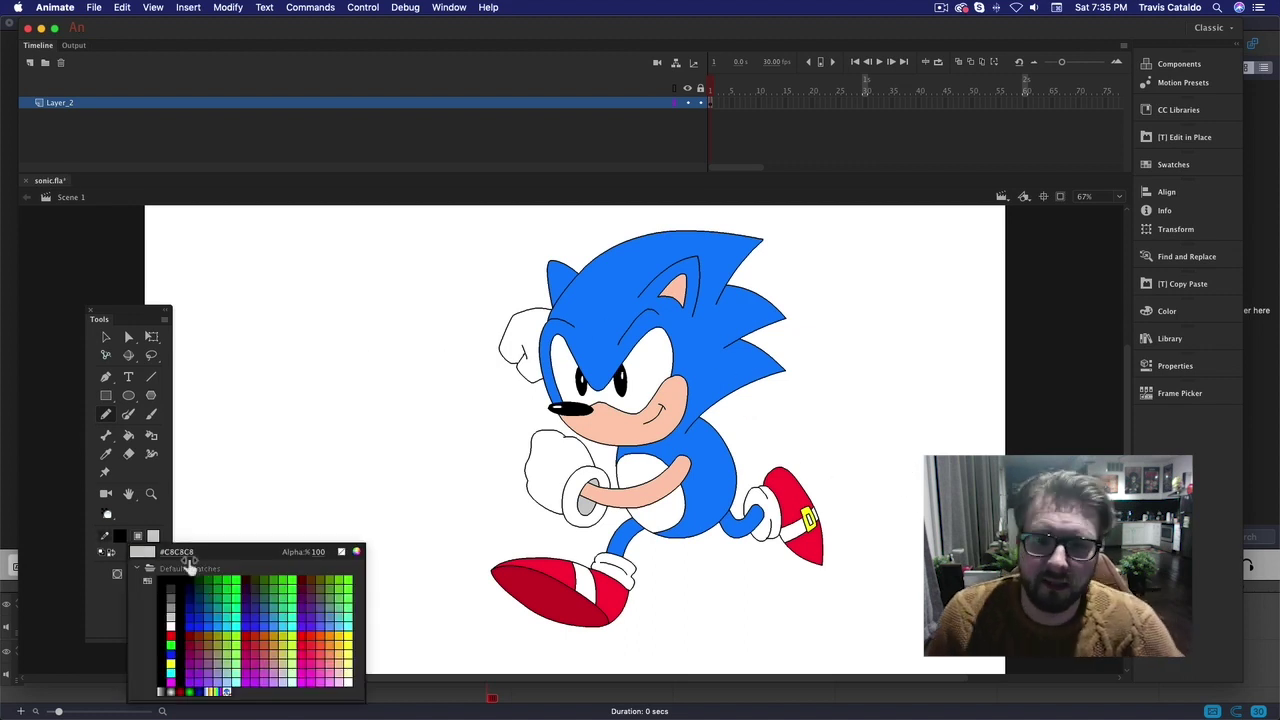
{"action": "left_click", "coordinate": [166, 637]}
{"action": "left_click", "coordinate": [151, 495]}
{"action": "left_click_drag", "start_coordinate": [523, 212], "coordinate": [855, 516]}
{"action": "left_click_drag", "start_coordinate": [584, 440], "coordinate": [670, 471]}
{"action": "key", "text": "shift+y"}
{"action": "left_click_drag", "start_coordinate": [452, 380], "coordinate": [481, 312]}
- Draw red shadow boundary lines on the near ear, redrawing the first stroke
{"action": "mouse_move", "coordinate": [670, 305]}
{"action": "left_mouse_down"}
{"action": "mouse_move", "coordinate": [666, 403]}
{"action": "mouse_move", "coordinate": [688, 346]}
{"action": "mouse_move", "coordinate": [684, 316]}
{"action": "left_mouse_up"}
{"action": "key", "text": "super+z"}
{"action": "mouse_move", "coordinate": [661, 396]}
{"action": "left_mouse_down"}
{"action": "mouse_move", "coordinate": [683, 343]}
{"action": "mouse_move", "coordinate": [665, 321]}
{"action": "left_mouse_up"}
{"action": "left_click_drag", "start_coordinate": [639, 370], "coordinate": [647, 325]}
- Draw red shadow boundary lines on the near eye, the muzzle and the raised glove
{"action": "scroll", "coordinate": [686, 396], "scroll_direction": "down", "scroll_amount": 3}
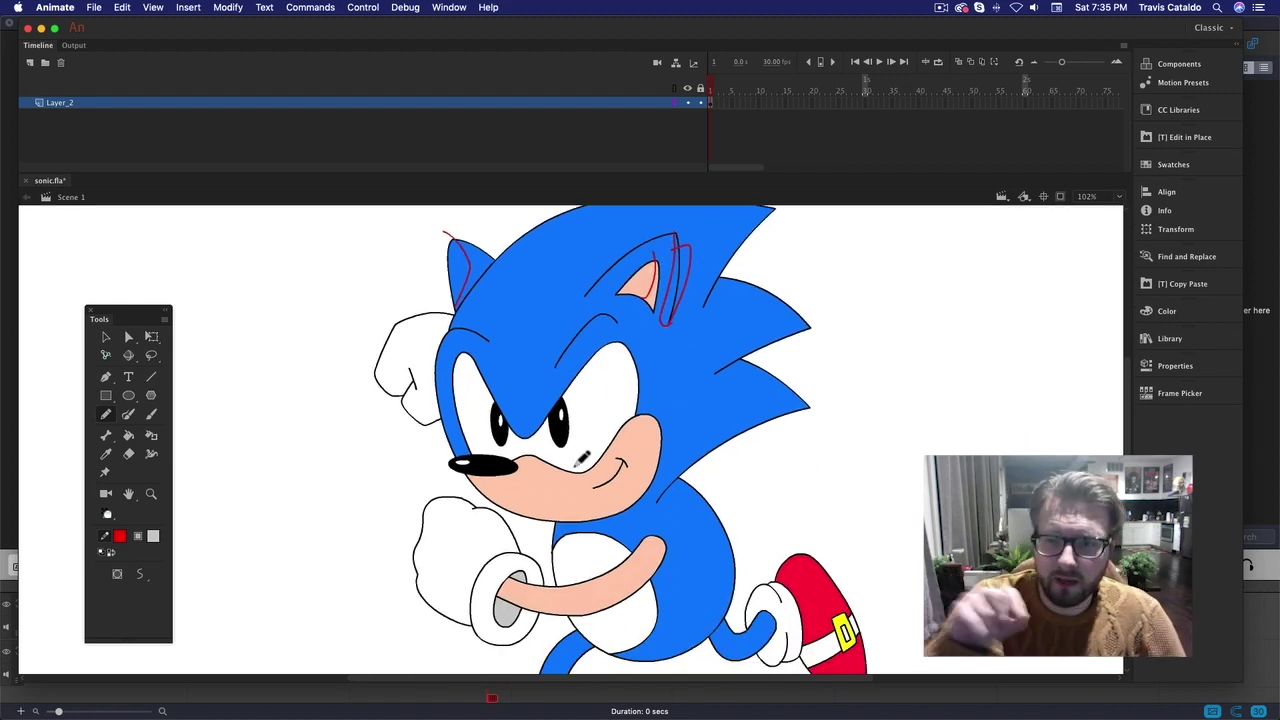
{"action": "left_click_drag", "start_coordinate": [610, 318], "coordinate": [622, 428]}
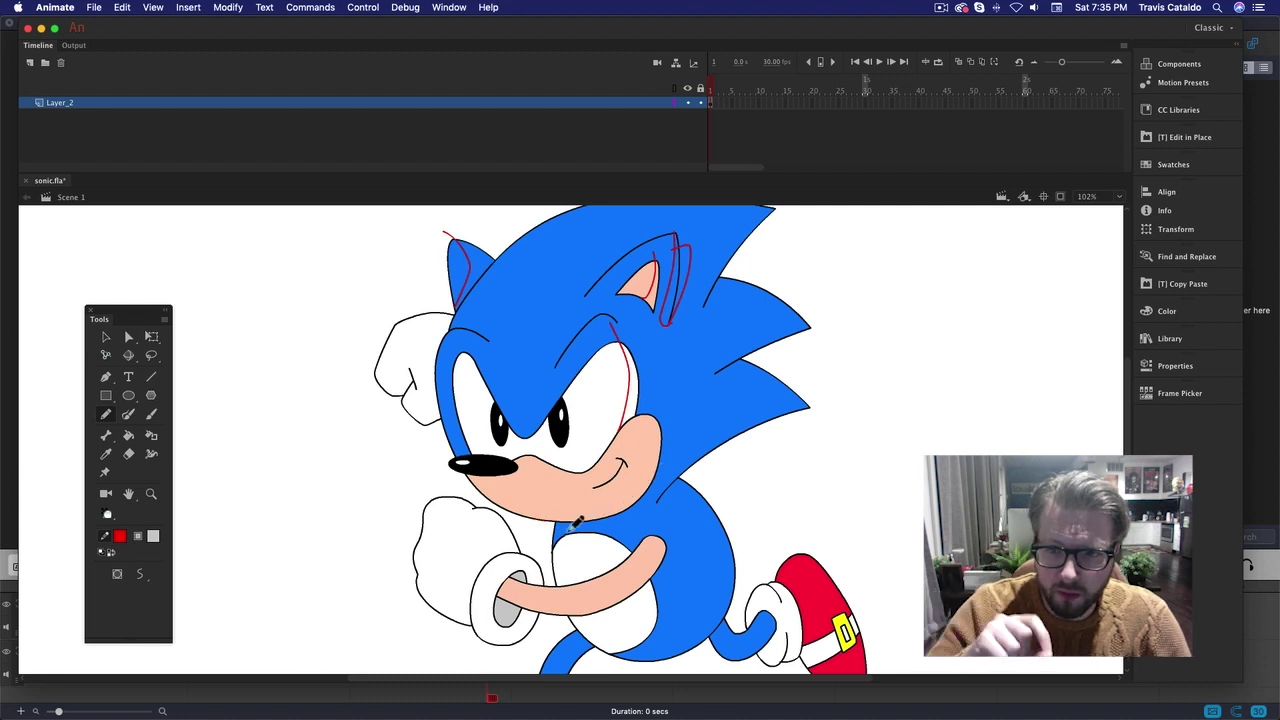
{"action": "mouse_move", "coordinate": [598, 520]}
{"action": "left_mouse_down"}
{"action": "mouse_move", "coordinate": [604, 430]}
{"action": "mouse_move", "coordinate": [621, 511]}
{"action": "mouse_move", "coordinate": [604, 433]}
{"action": "left_mouse_up"}
{"action": "key", "text": "super+z"}
{"action": "left_click_drag", "start_coordinate": [437, 425], "coordinate": [478, 305]}
- Draw red shadow boundary lines along the arm, the torso and the front leg with its sock
{"action": "scroll", "coordinate": [636, 555], "scroll_direction": "down", "scroll_amount": 5}
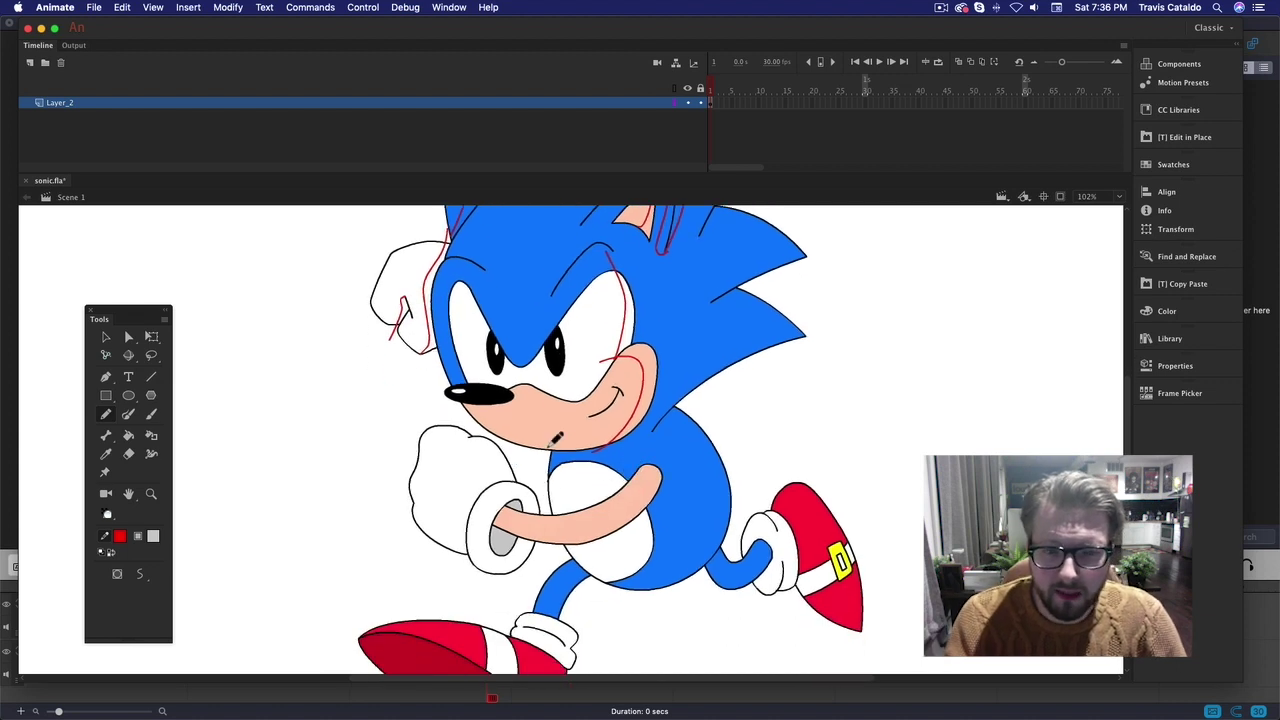
{"action": "mouse_move", "coordinate": [519, 517]}
{"action": "left_mouse_down"}
{"action": "mouse_move", "coordinate": [554, 516]}
{"action": "mouse_move", "coordinate": [655, 443]}
{"action": "left_mouse_up"}
{"action": "key", "text": "super+z"}
{"action": "mouse_move", "coordinate": [577, 516]}
{"action": "left_mouse_down"}
{"action": "mouse_move", "coordinate": [640, 434]}
{"action": "mouse_move", "coordinate": [700, 423]}
{"action": "mouse_move", "coordinate": [612, 568]}
{"action": "left_mouse_up"}
- Try to draw red shadow boundary lines along the back leg and its sock
{"action": "scroll", "coordinate": [739, 575], "scroll_direction": "down", "scroll_amount": 4}
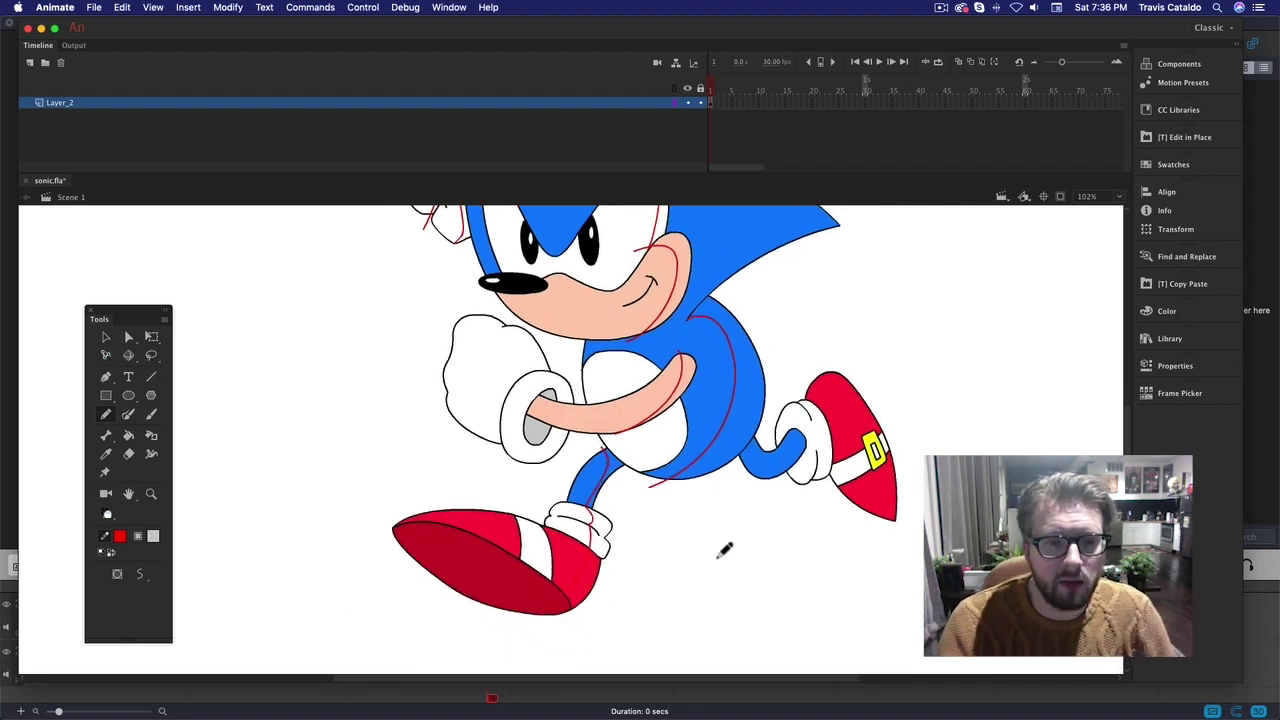
{"action": "left_click_drag", "start_coordinate": [860, 549], "coordinate": [720, 591]}
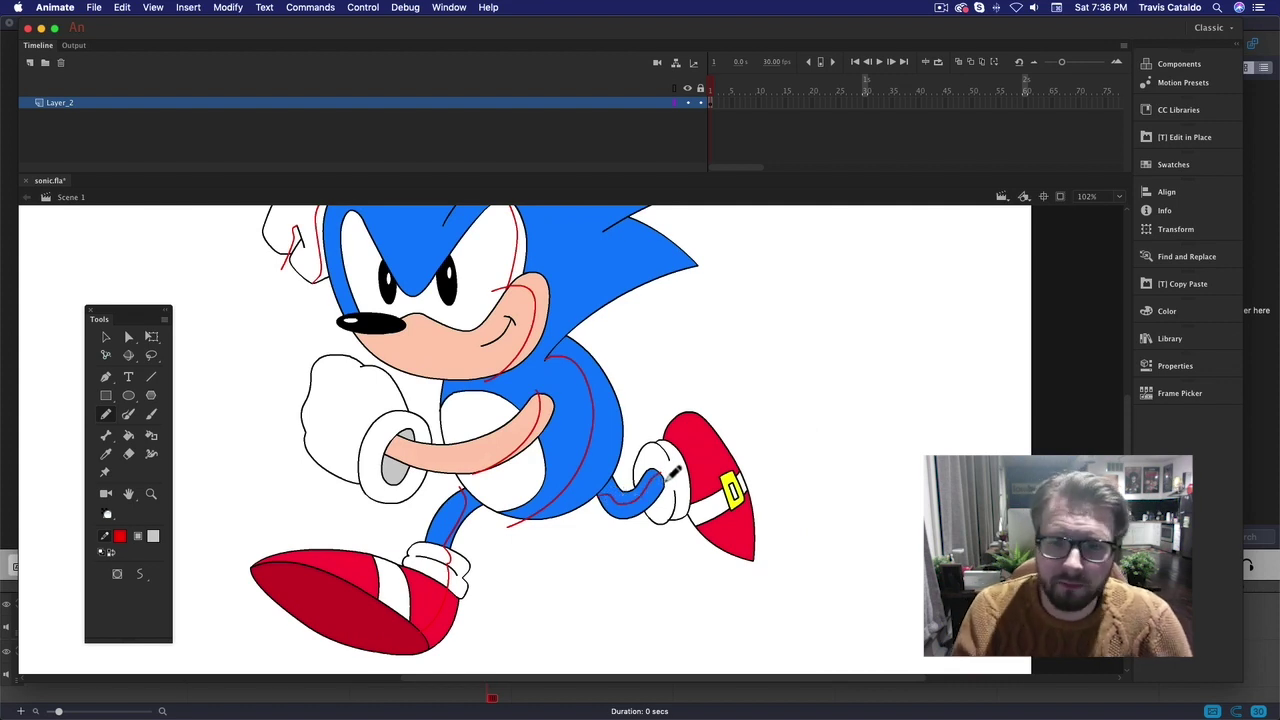
{"action": "key", "text": "super+z"}
{"action": "mouse_move", "coordinate": [604, 490]}
{"action": "left_mouse_down"}
{"action": "mouse_move", "coordinate": [645, 513]}
{"action": "mouse_move", "coordinate": [667, 483]}
{"action": "left_mouse_up"}
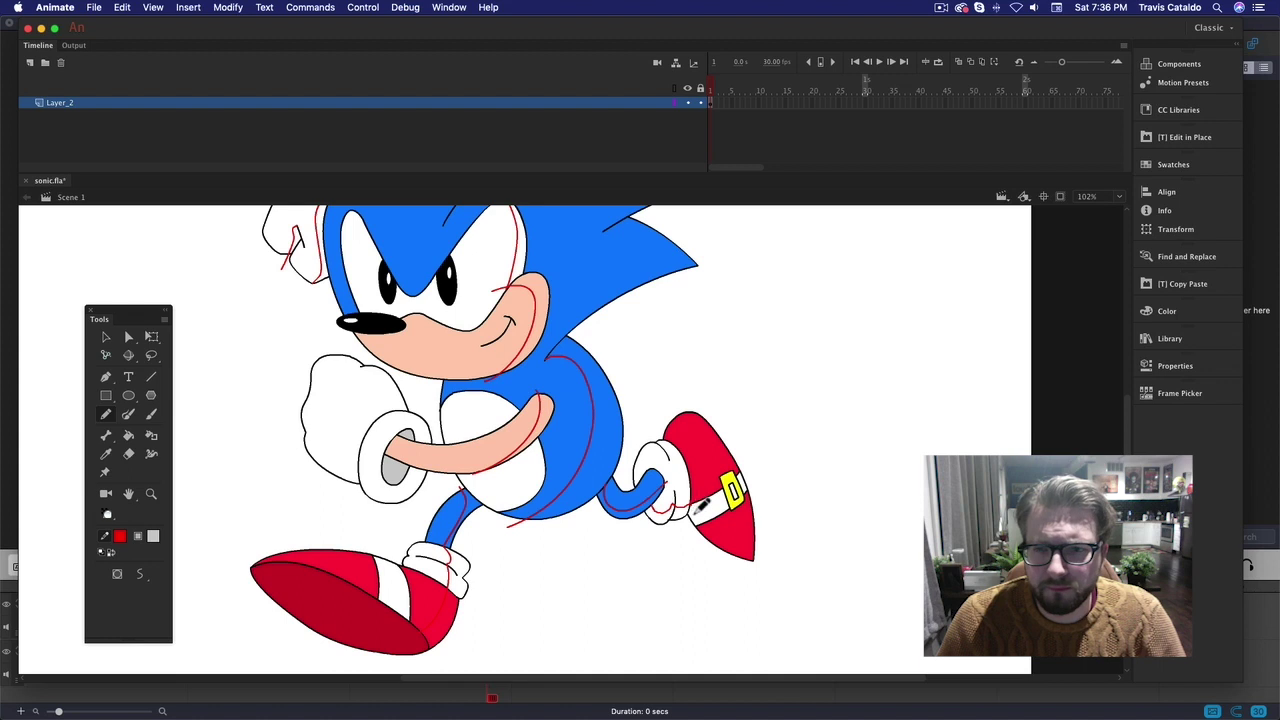
{"action": "key", "text": "super+z"}
{"action": "key", "text": "super+z"}
{"action": "key", "text": "super+z"}
- Draw red shadow boundary lines across the two lower head spikes
{"action": "left_click_drag", "start_coordinate": [826, 534], "coordinate": [825, 574]}
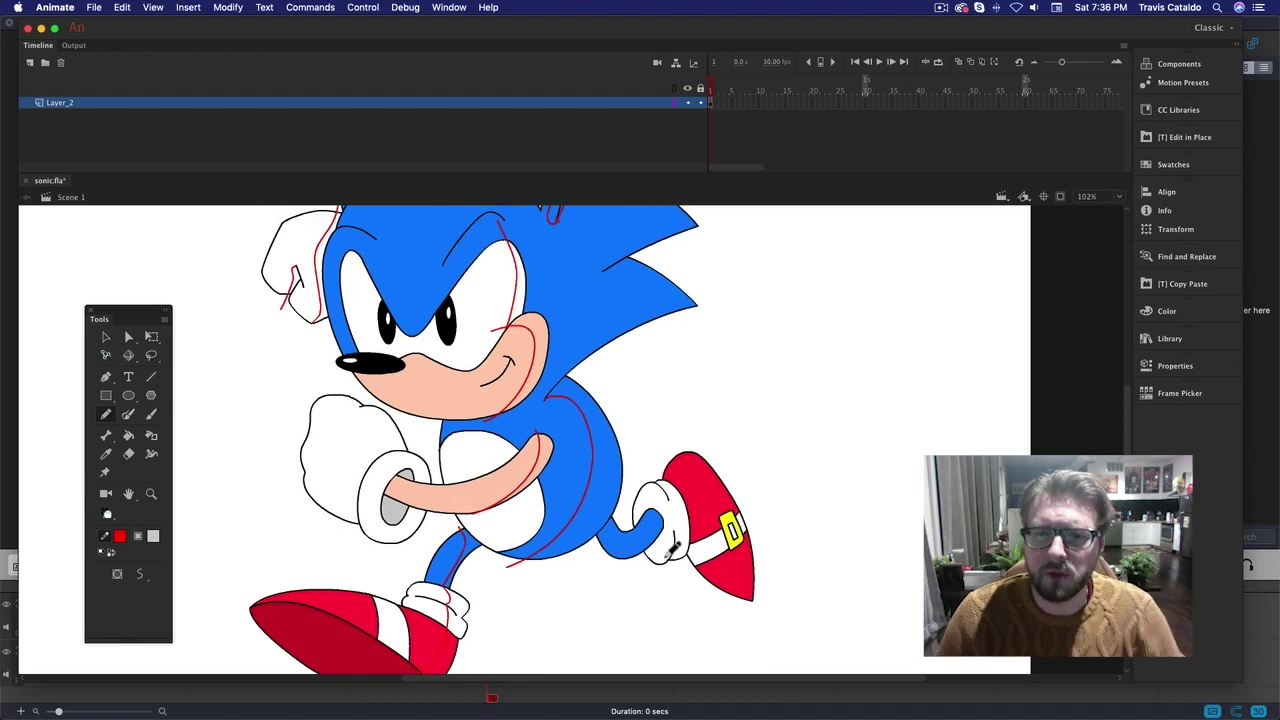
{"action": "scroll", "coordinate": [632, 500], "scroll_direction": "up", "scroll_amount": 5}
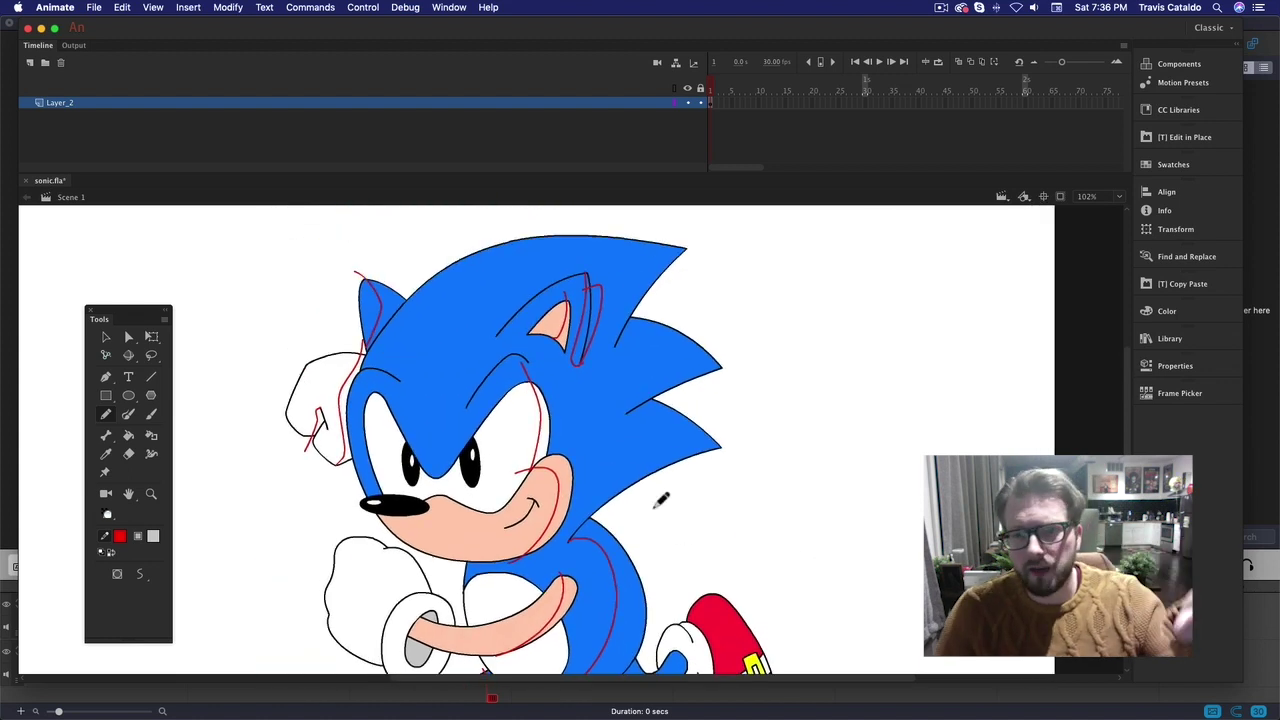
{"action": "left_click_drag", "start_coordinate": [576, 533], "coordinate": [694, 417]}
{"action": "key", "text": "super+z"}
{"action": "mouse_move", "coordinate": [570, 540]}
{"action": "left_mouse_down"}
{"action": "mouse_move", "coordinate": [643, 388]}
{"action": "mouse_move", "coordinate": [725, 408]}
{"action": "left_mouse_up"}
{"action": "mouse_move", "coordinate": [628, 413]}
{"action": "left_mouse_down"}
{"action": "mouse_move", "coordinate": [688, 357]}
{"action": "mouse_move", "coordinate": [614, 323]}
{"action": "mouse_move", "coordinate": [706, 289]}
{"action": "left_mouse_up"}
- Darken the fill blue to 80% brightness and fill the shadow area of the middle spike
{"action": "key", "text": "k"}
{"action": "left_click", "coordinate": [1166, 311]}
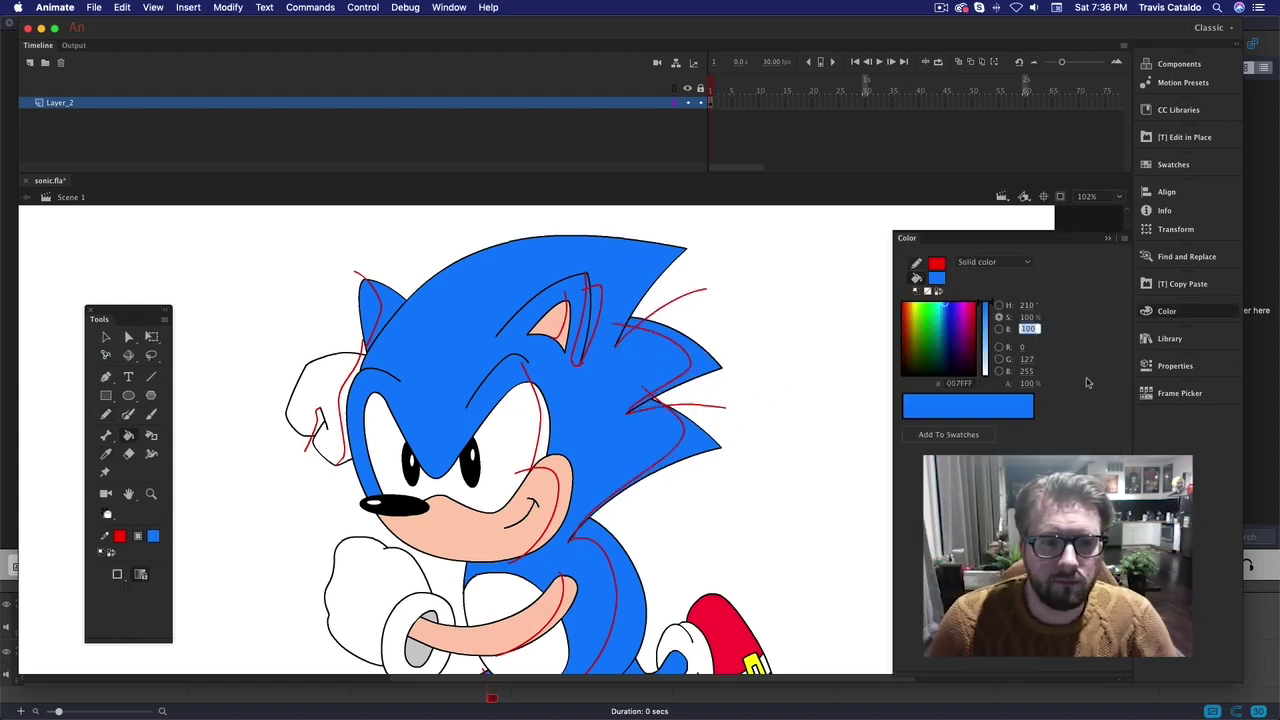
{"action": "type", "text": "80"}
{"action": "key", "text": "Return"}
{"action": "left_click", "coordinate": [692, 350]}
- Fill the shadow areas of the lowest spike, ears, torso's back and back leg with the darker blue
{"action": "left_click", "coordinate": [625, 585]}
{"action": "key", "text": "super+z"}
{"action": "left_click", "coordinate": [660, 430]}
{"action": "key", "text": "super+z"}
{"action": "left_click", "coordinate": [649, 405]}
{"action": "left_click", "coordinate": [698, 441]}
{"action": "left_click", "coordinate": [117, 574]}
{"action": "left_click", "coordinate": [117, 574]}
{"action": "key", "text": "super+z"}
{"action": "key", "text": "super+y"}
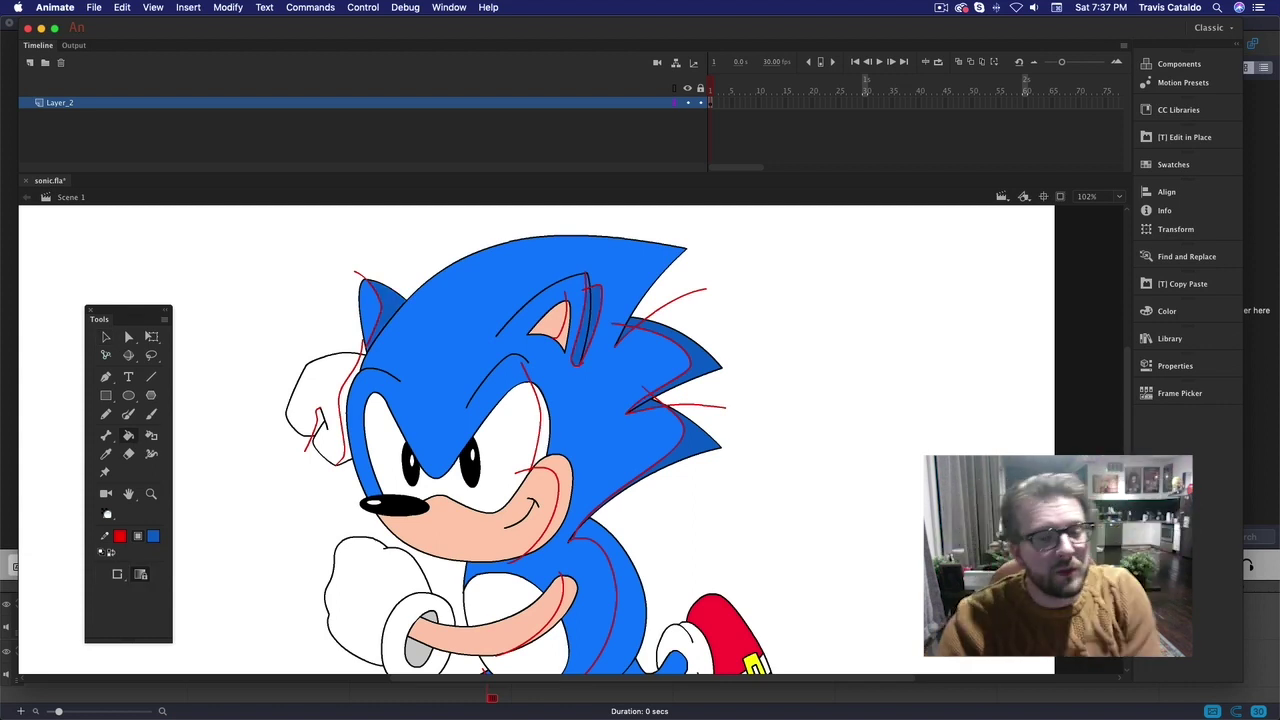
- Sample the gray of the glove cuff's opening and fill the shadow side of the front sock with it
{"action": "scroll", "coordinate": [536, 440], "scroll_direction": "down", "scroll_amount": 5}
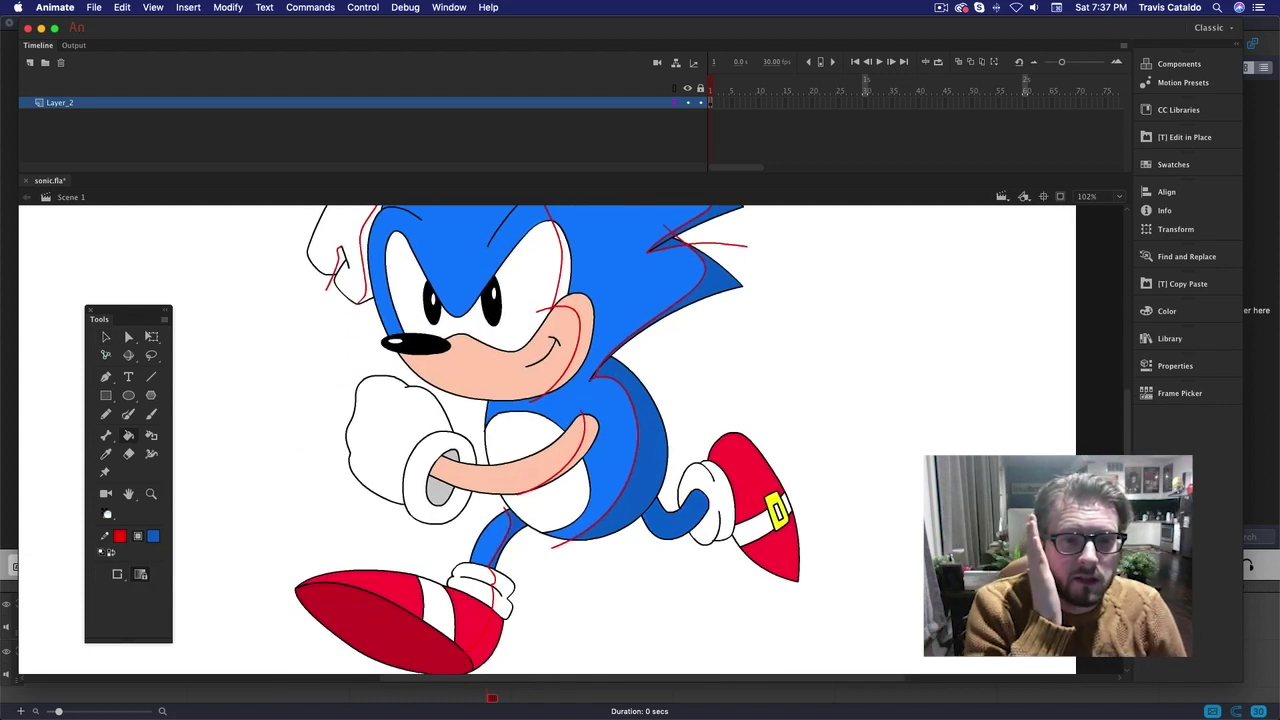
{"action": "key", "text": "i"}
{"action": "left_click", "coordinate": [440, 488]}
{"action": "left_click", "coordinate": [503, 595]}
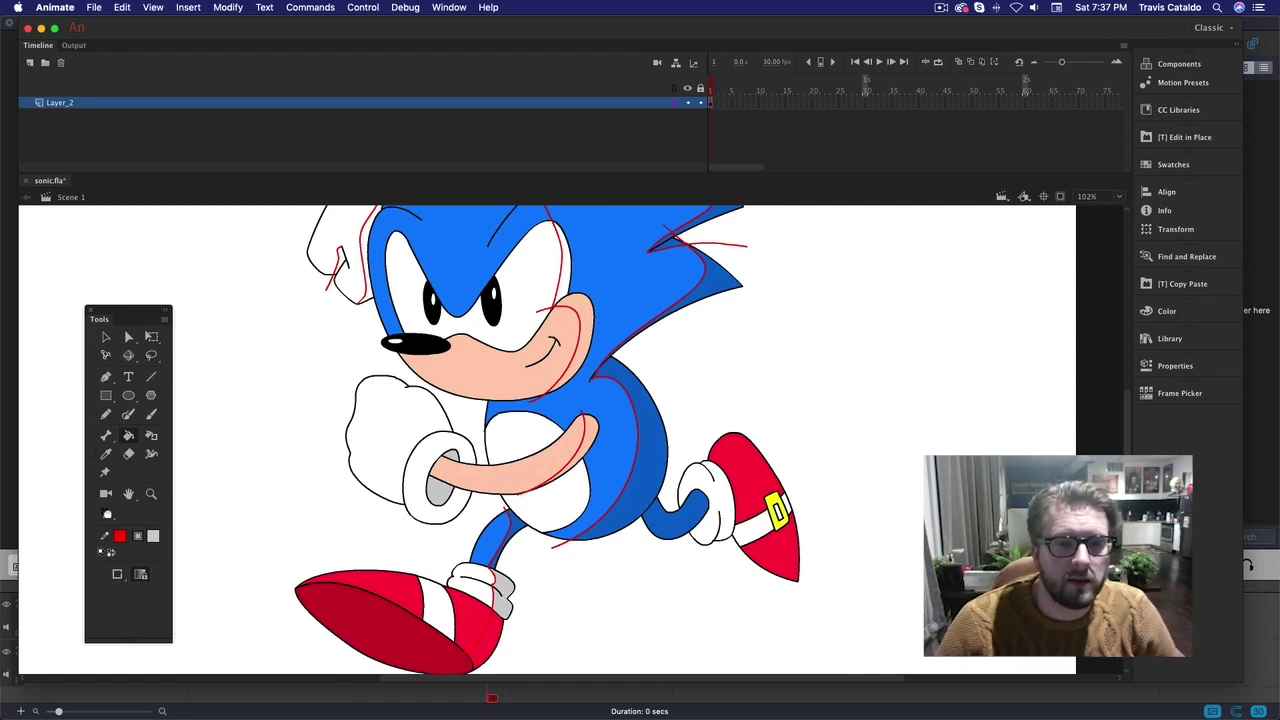
- Sample the front shoe's red, darken it to 75% brightness and fill the shadow side of the front shoe and the back shoe's red areas
{"action": "key", "text": "i"}
{"action": "left_click", "coordinate": [475, 625]}
{"action": "left_click", "coordinate": [1167, 311]}
{"action": "type", "text": "75"}
{"action": "left_click", "coordinate": [1167, 311]}
{"action": "scroll", "coordinate": [545, 440], "scroll_direction": "down", "scroll_amount": 1}
{"action": "left_click", "coordinate": [484, 638]}
{"action": "left_click", "coordinate": [745, 470]}
{"action": "left_click", "coordinate": [770, 550]}
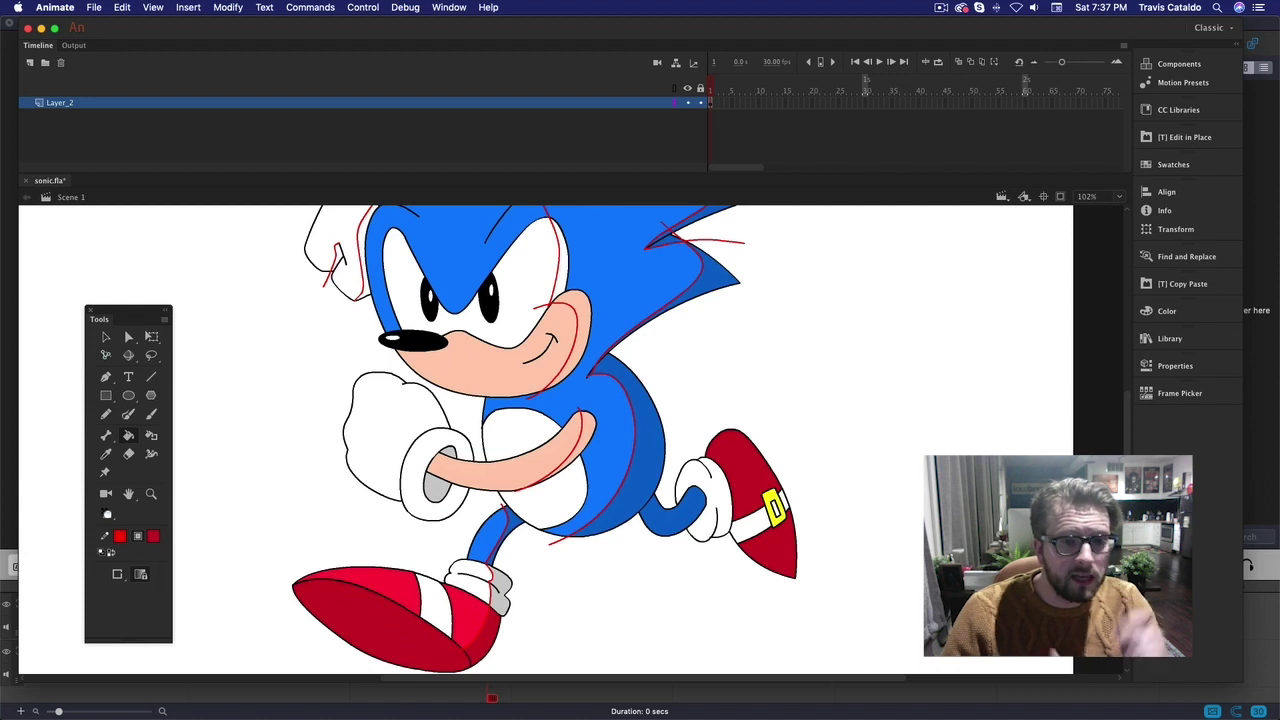
- Fill the back sock and the back shoe's white strap with the light gray shadow color
{"action": "left_click", "coordinate": [153, 536]}
{"action": "left_click", "coordinate": [165, 617]}
{"action": "left_click", "coordinate": [712, 500]}
{"action": "left_click", "coordinate": [750, 525]}
{"action": "left_click", "coordinate": [775, 508]}
{"action": "left_click", "coordinate": [785, 499]}
- Sample the yellow of the back shoe's buckle, darken it to 80% brightness and refill the buckle
{"action": "key", "text": "i"}
{"action": "left_click", "coordinate": [772, 506]}
{"action": "left_click", "coordinate": [1167, 311]}
{"action": "left_click", "coordinate": [1029, 328]}
{"action": "type", "text": "80"}
{"action": "key", "text": "Return"}
{"action": "left_click", "coordinate": [772, 506]}
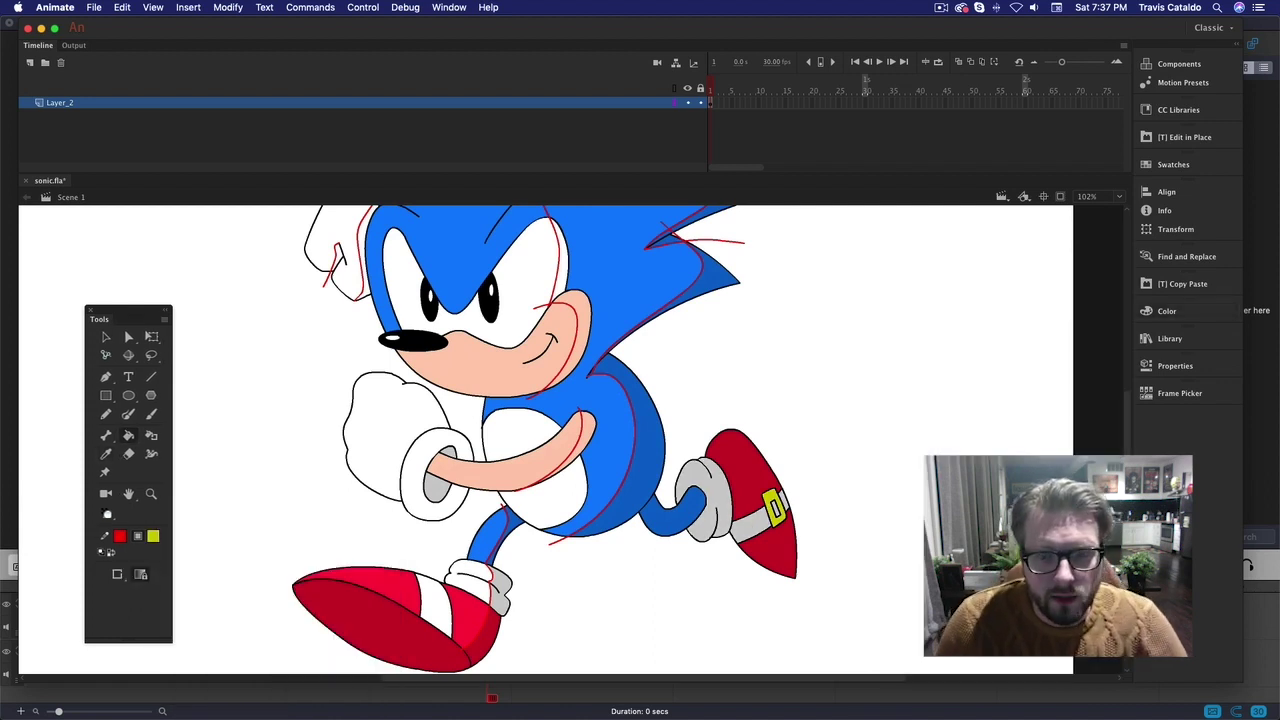
- Sample the skin color, darken it to 80% brightness and fill the shadow areas of the arm and muzzle
{"action": "scroll", "coordinate": [571, 439], "scroll_direction": "left", "scroll_amount": 3}
{"action": "scroll", "coordinate": [571, 439], "scroll_direction": "right", "scroll_amount": 2}
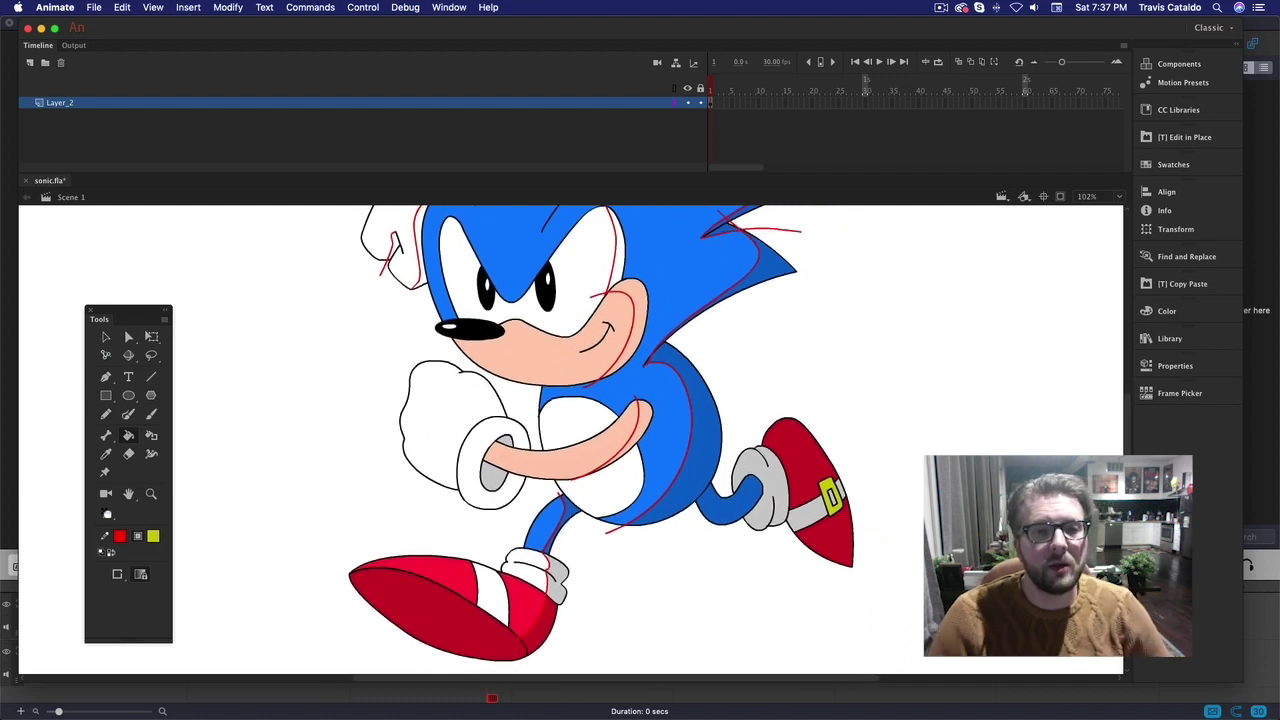
{"action": "key", "text": "i"}
{"action": "left_click", "coordinate": [641, 420]}
{"action": "left_click", "coordinate": [1167, 311]}
{"action": "left_click", "coordinate": [1029, 328]}
{"action": "type", "text": "80"}
{"action": "key", "text": "Return"}
{"action": "left_click", "coordinate": [642, 420]}
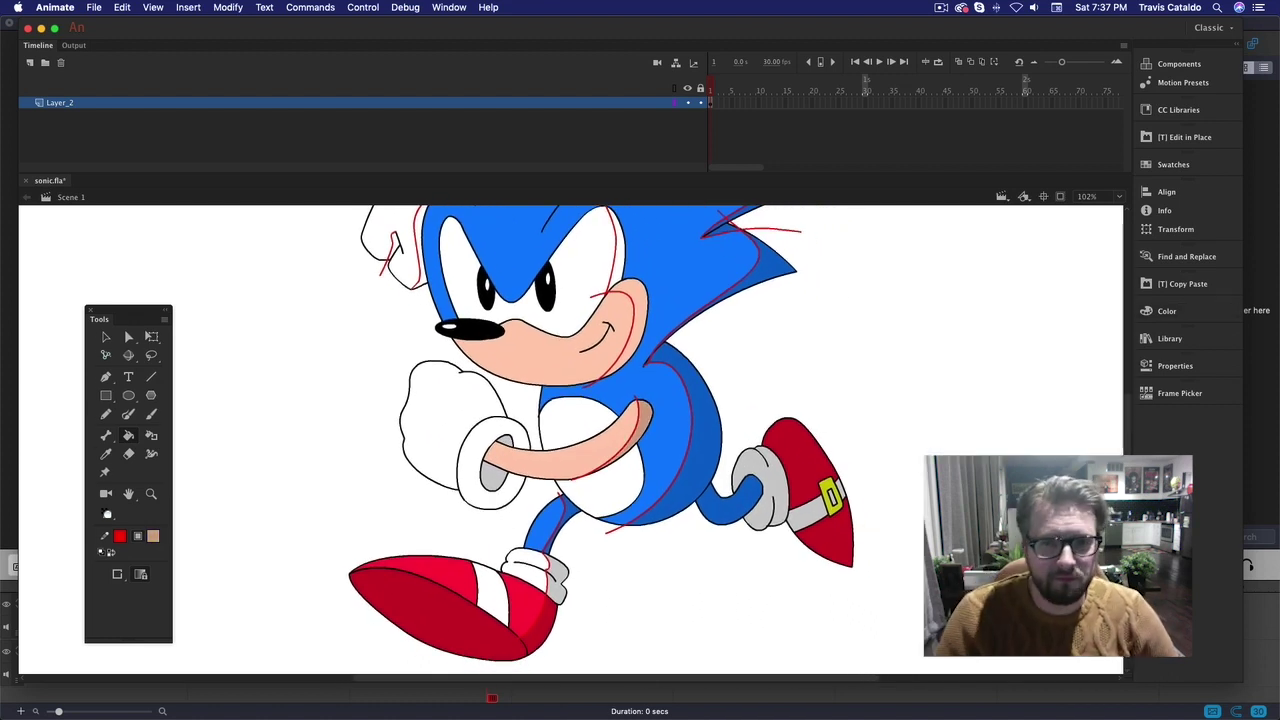
{"action": "scroll", "coordinate": [602, 440], "scroll_direction": "up", "scroll_amount": 5}
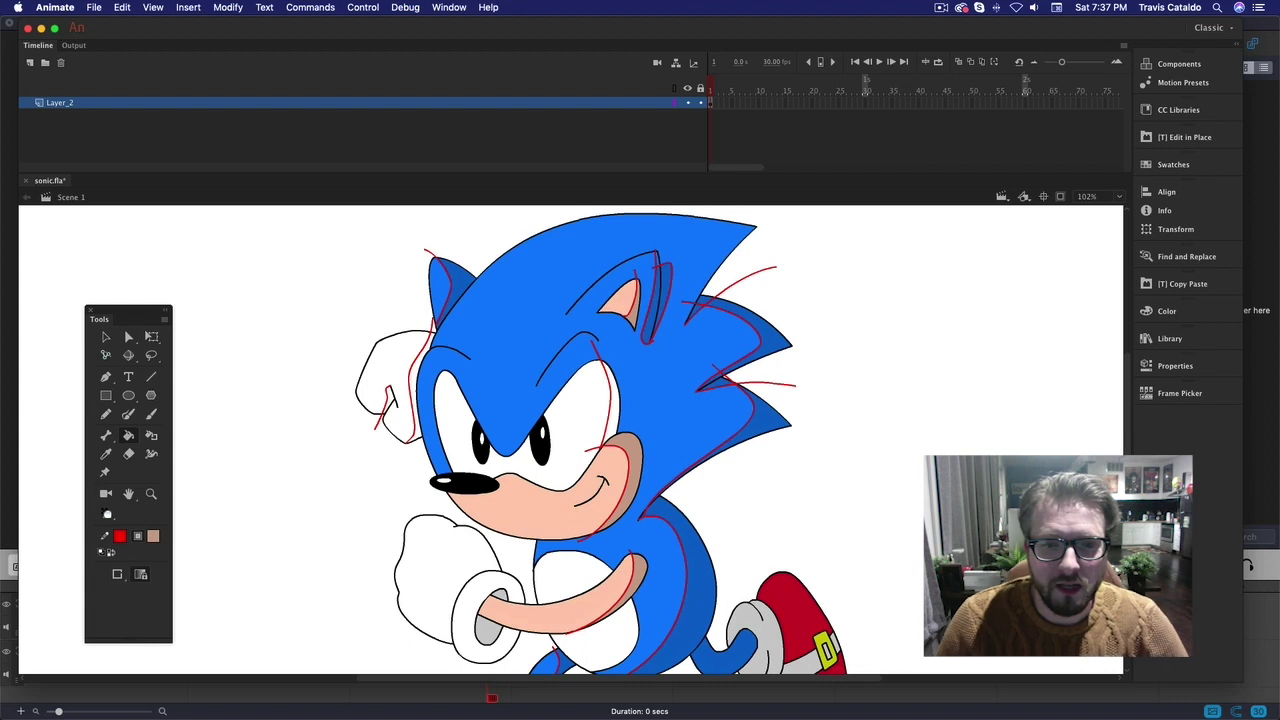
- Fill the shadow sides of the raised rear glove and the eye white with light gray
{"action": "scroll", "coordinate": [591, 440], "scroll_direction": "down", "scroll_amount": 3}
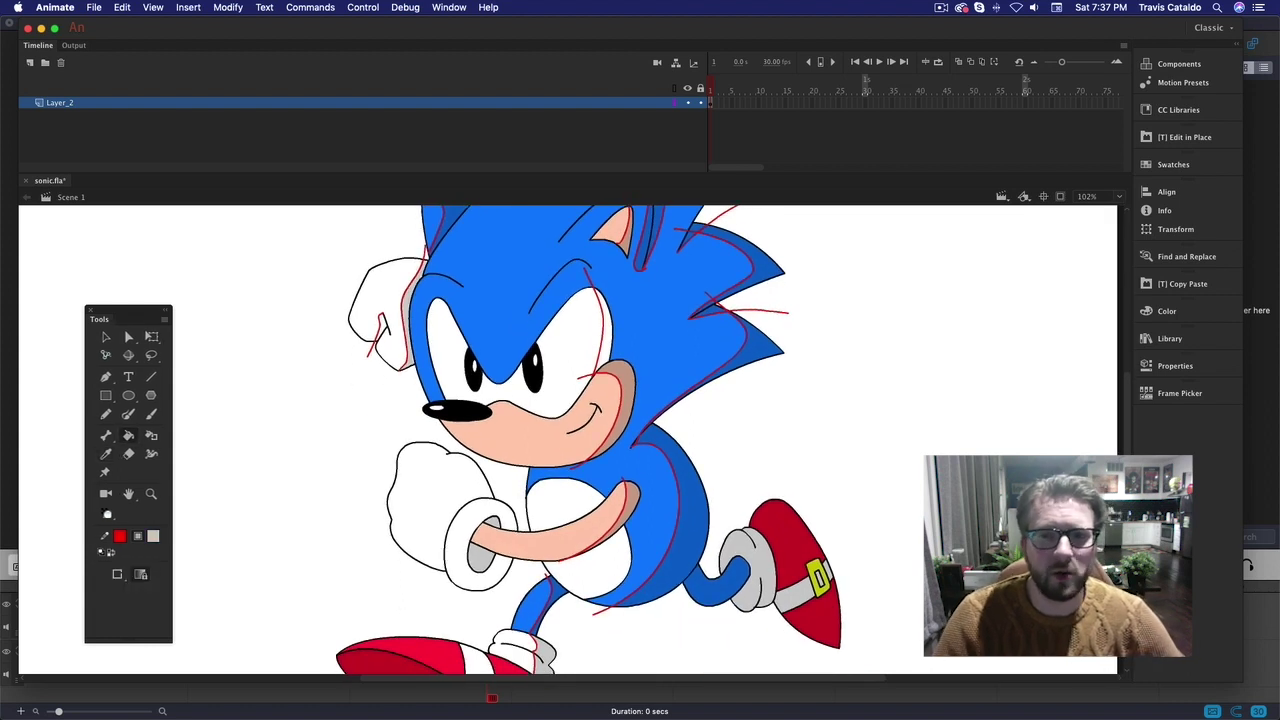
{"action": "scroll", "coordinate": [597, 440], "scroll_direction": "up", "scroll_amount": 1}
{"action": "scroll", "coordinate": [597, 440], "scroll_direction": "down", "scroll_amount": 4}
- Select all the red shadow boundary lines across the character and delete them
{"action": "key", "text": "v"}
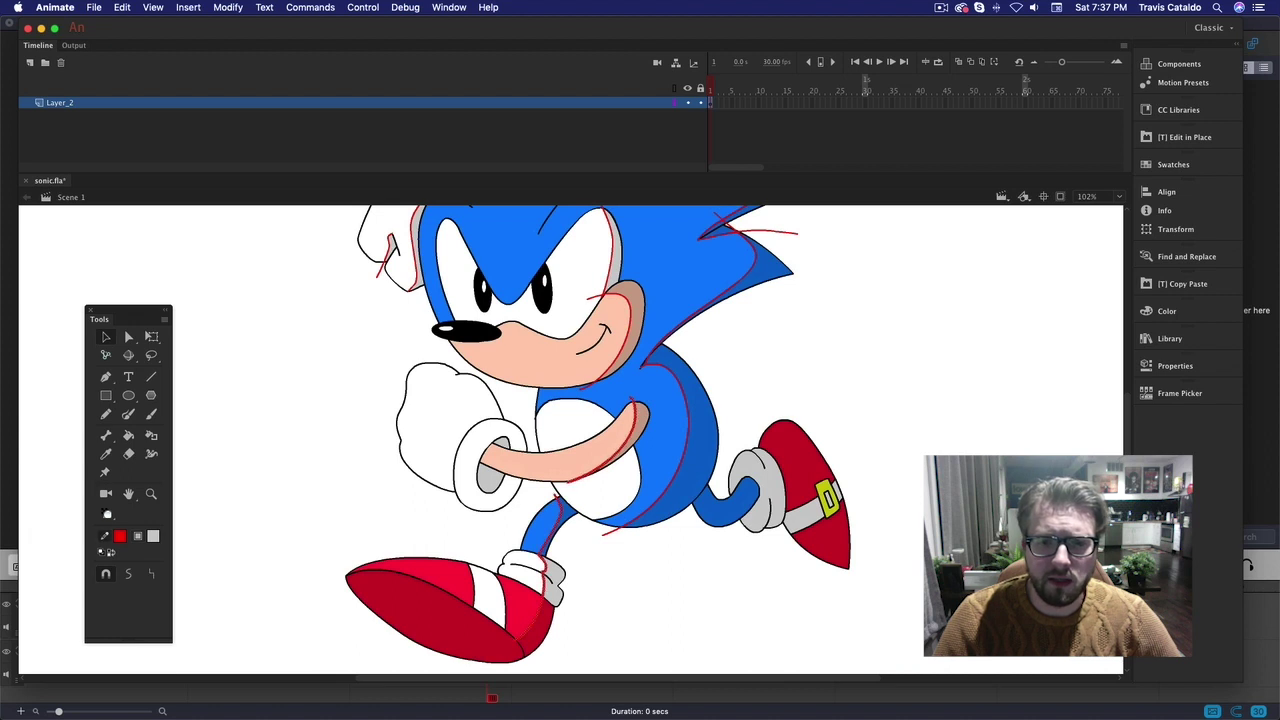
{"action": "scroll", "coordinate": [597, 440], "scroll_direction": "up", "scroll_amount": 5}
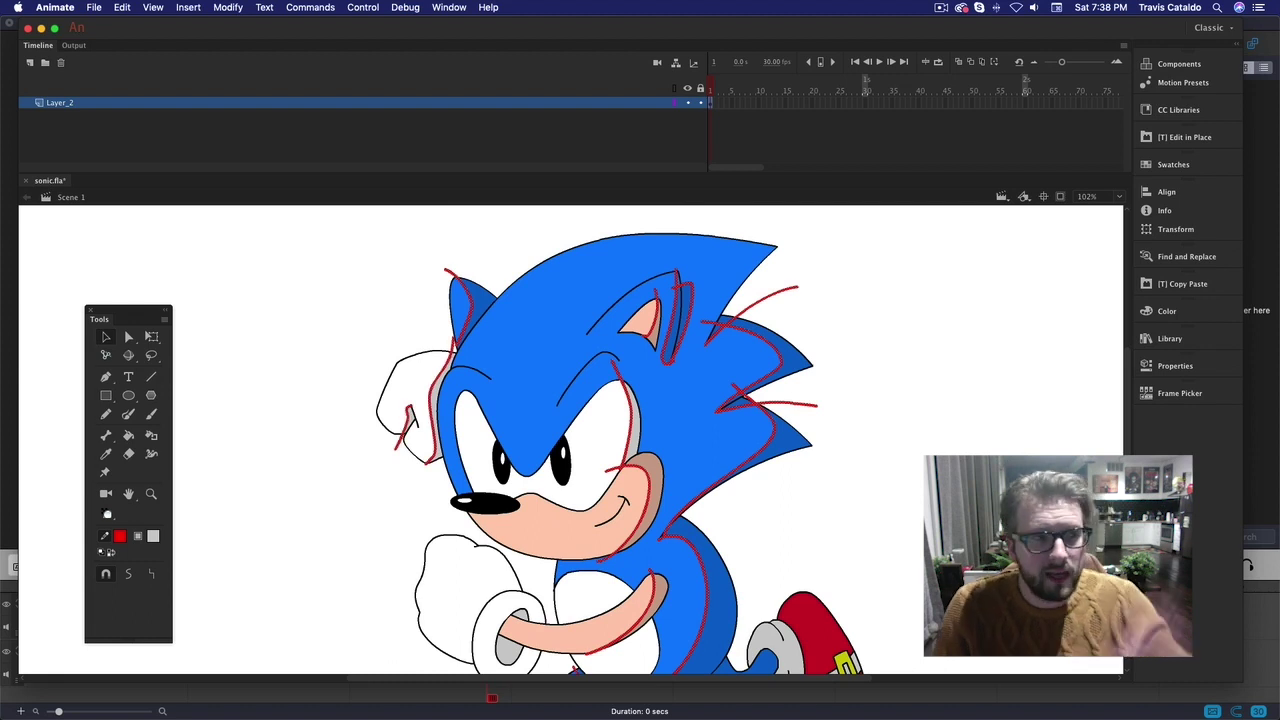
{"action": "key", "text": "Delete"}
{"action": "key", "text": "super+minus"}
{"action": "key", "text": "super+minus"}
{"action": "key", "text": "super+equal"}
{"action": "key", "text": "super+equal"}
{"action": "key", "text": "super+minus"}
{"action": "scroll", "coordinate": [570, 440], "scroll_direction": "up", "scroll_amount": 1}
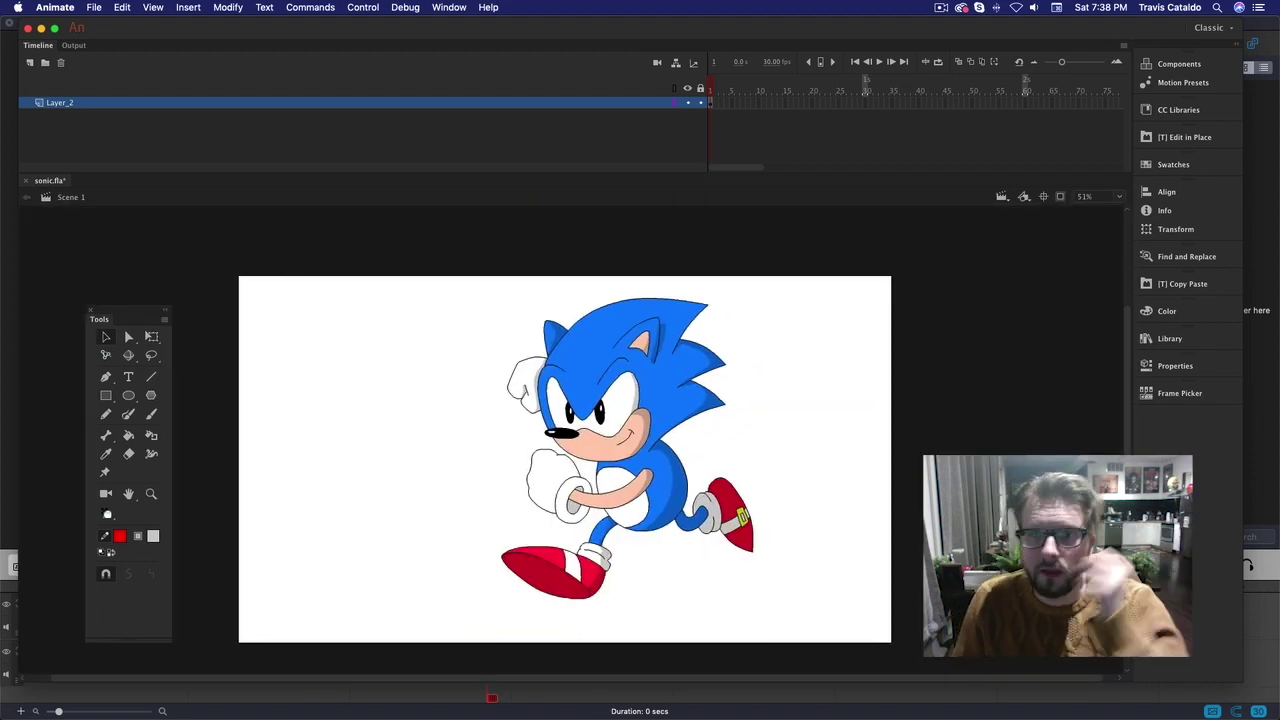
- Convert the whole character to a graphic symbol and center it on the stage
{"action": "right_click", "coordinate": [680, 457]}
{"action": "left_click", "coordinate": [816, 678]}
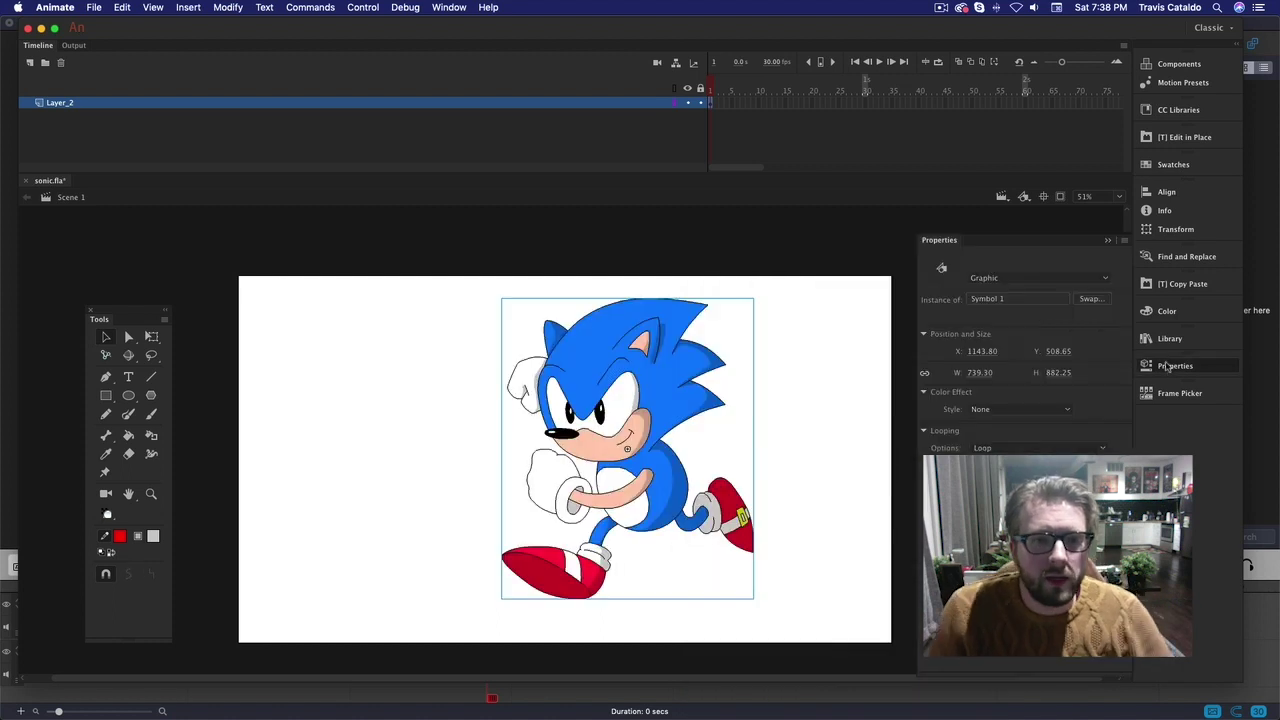
{"action": "left_click", "coordinate": [1166, 191]}
{"action": "left_click", "coordinate": [1027, 214]}
{"action": "left_click", "coordinate": [1093, 214]}
- Scale the character symbol up with Free Transform until it nearly fills the stage height
{"action": "key", "text": "q"}
{"action": "left_click_drag", "start_coordinate": [691, 309], "coordinate": [723, 292]}
{"action": "left_click", "coordinate": [771, 344]}
- Set the stroke size of all the outlines inside the character symbol to 3
{"action": "key", "text": "super+a"}
{"action": "double_click", "coordinate": [617, 414]}
{"action": "left_click", "coordinate": [1165, 366]}
{"action": "type", "text": "3"}
{"action": "key", "text": "Return"}
{"action": "double_click", "coordinate": [812, 418]}
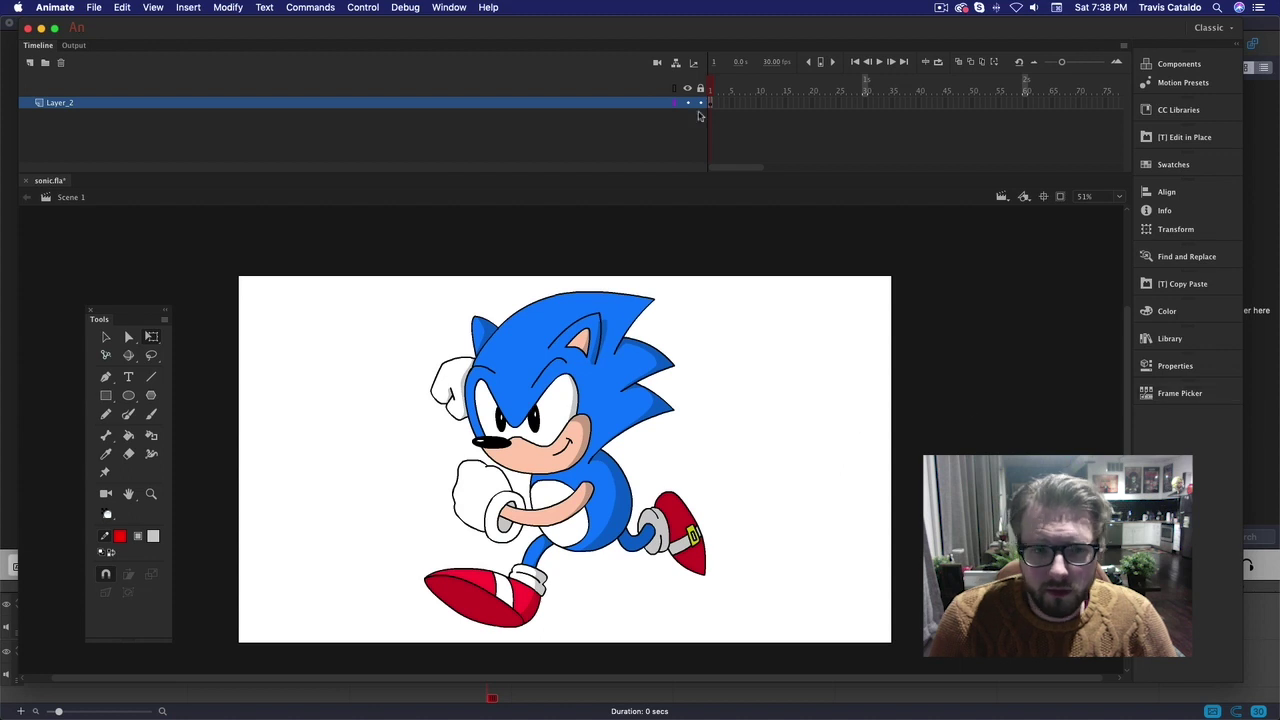
- Choose the Rectangle tool with no stroke and a radial gradient fill
{"action": "left_click", "coordinate": [622, 360]}
{"action": "left_click", "coordinate": [714, 362]}
{"action": "left_click", "coordinate": [106, 396]}
{"action": "left_click", "coordinate": [153, 536]}
{"action": "left_click", "coordinate": [375, 551]}
{"action": "left_click", "coordinate": [120, 536]}
{"action": "left_click", "coordinate": [341, 551]}
{"action": "left_click", "coordinate": [153, 536]}
{"action": "left_click", "coordinate": [242, 691]}
- Recolor the radial gradient to bright yellow at the outer stop and nearly white at the center stop
{"action": "left_click", "coordinate": [1160, 312]}
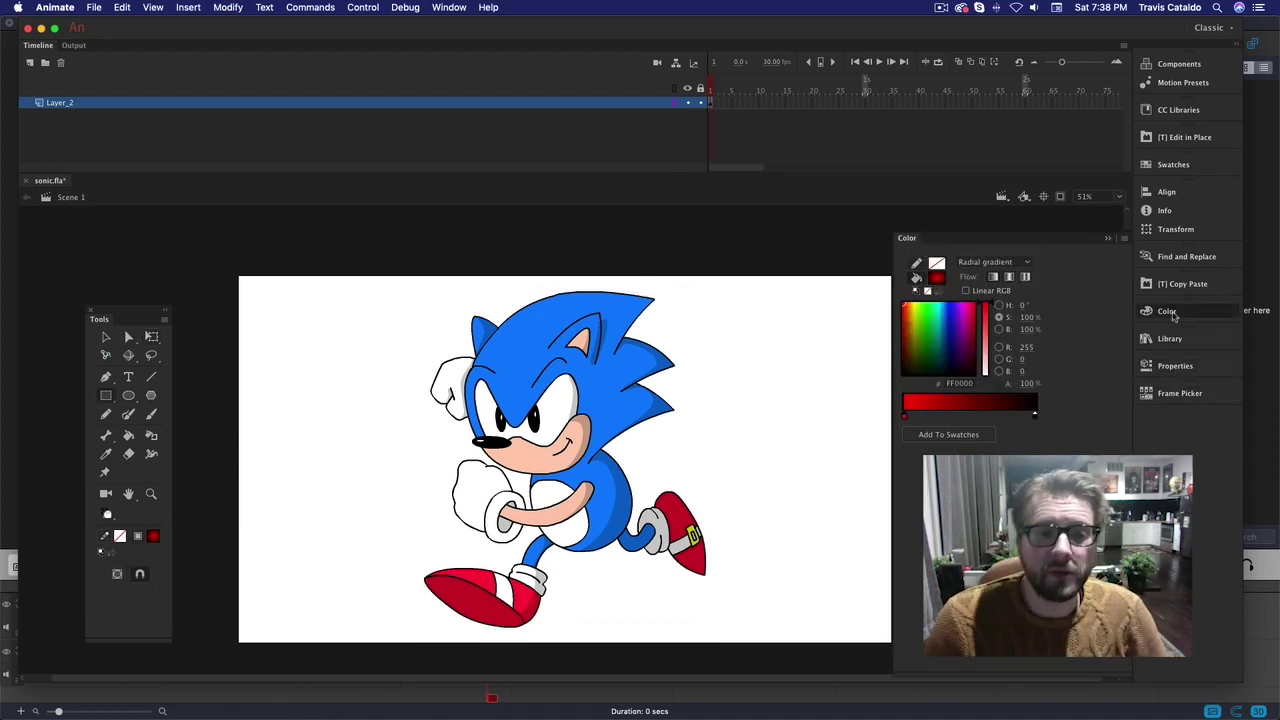
{"action": "left_click", "coordinate": [1035, 415]}
{"action": "left_click", "coordinate": [943, 314]}
{"action": "left_click", "coordinate": [927, 306]}
{"action": "left_click_drag", "start_coordinate": [985, 350], "coordinate": [913, 304]}
{"action": "left_click", "coordinate": [905, 415]}
{"action": "left_click_drag", "start_coordinate": [985, 328], "coordinate": [1000, 420]}
- Draw a gradient rectangle covering the whole stage as the background behind the character
{"action": "left_click_drag", "start_coordinate": [232, 272], "coordinate": [894, 650]}
{"action": "left_click", "coordinate": [1107, 238]}
{"action": "key", "text": "v"}
{"action": "left_click", "coordinate": [709, 104]}
{"action": "left_click", "coordinate": [949, 274]}
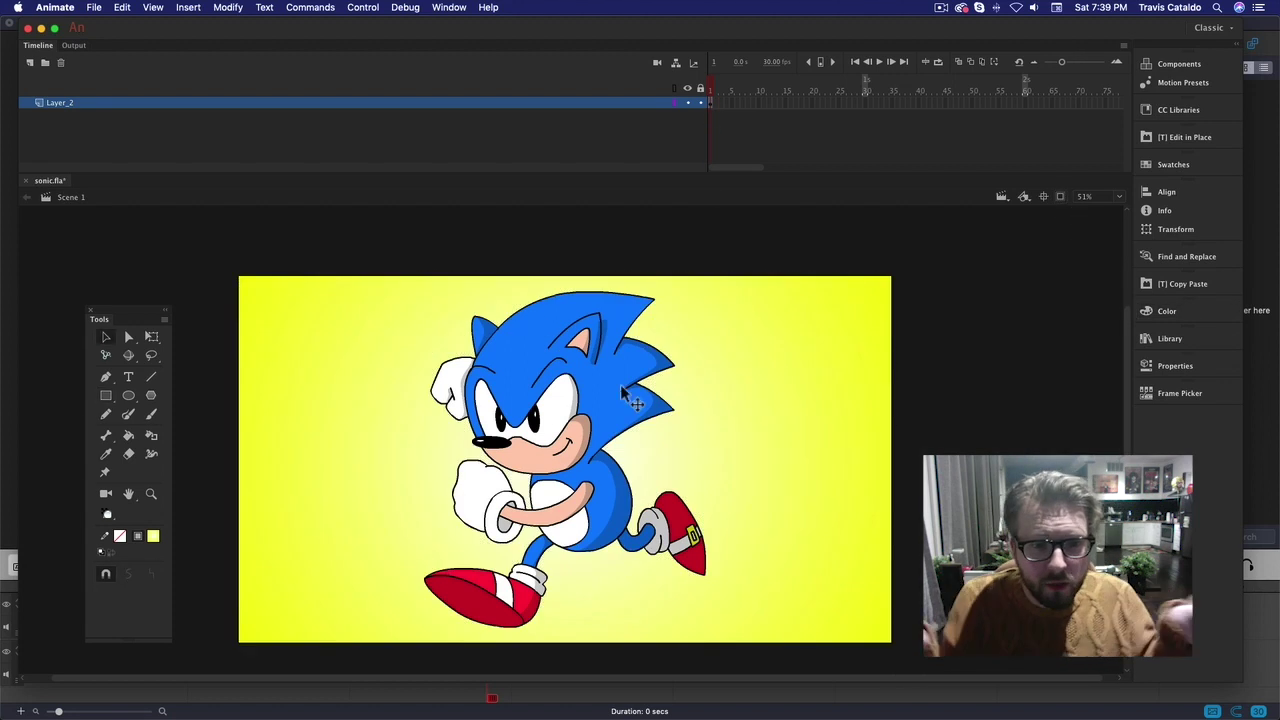
- Duplicate the character, place the copy behind the original and flatten it to ground level as a cast shadow
{"action": "left_click", "coordinate": [629, 393]}
{"action": "key", "text": "super+c"}
{"action": "key", "text": "super+v"}
{"action": "left_click_drag", "start_coordinate": [609, 377], "coordinate": [589, 404]}
{"action": "key", "text": "super+Down"}
{"action": "key", "text": "q"}
{"action": "left_click_drag", "start_coordinate": [554, 304], "coordinate": [445, 585]}
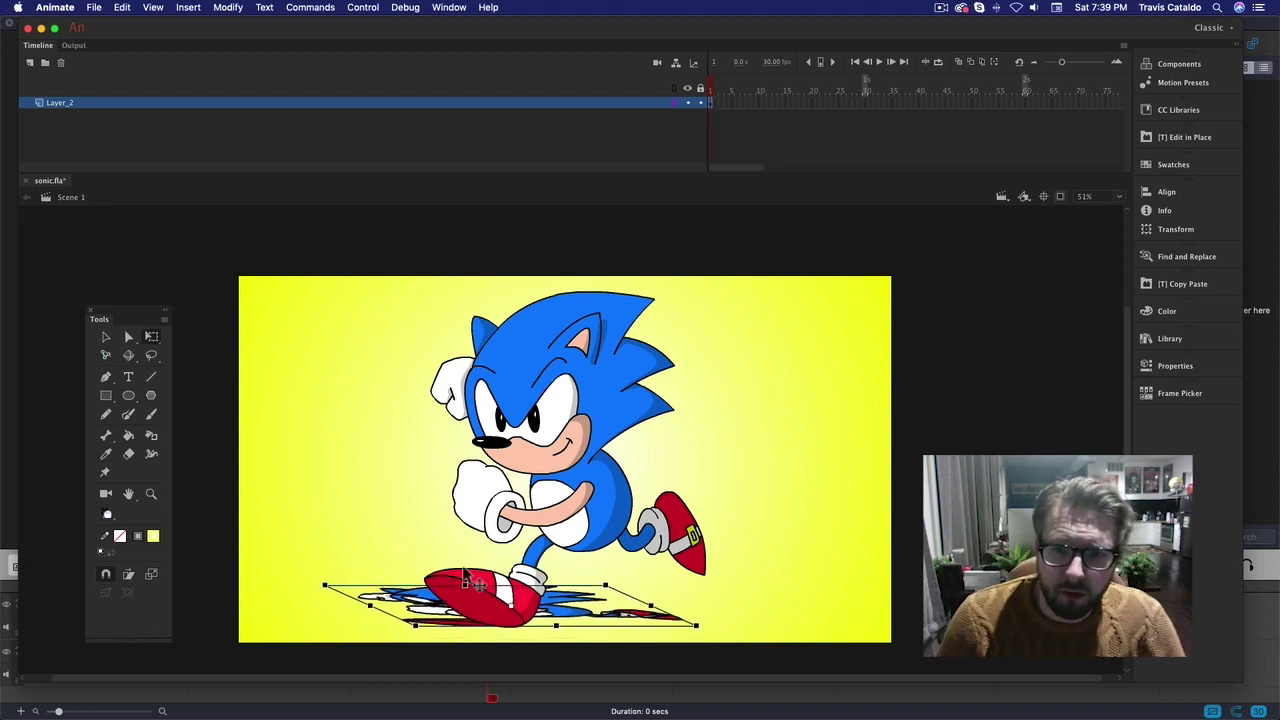
- Turn the flattened copy solid black with a color effect and skew it to the right beneath the character
{"action": "left_click", "coordinate": [1175, 365]}
{"action": "left_click", "coordinate": [1019, 409]}
{"action": "left_click", "coordinate": [990, 454]}
{"action": "left_click", "coordinate": [1093, 409]}
{"action": "left_click", "coordinate": [880, 457]}
{"action": "left_click_drag", "start_coordinate": [511, 606], "coordinate": [685, 578]}
{"action": "left_click_drag", "start_coordinate": [640, 606], "coordinate": [628, 606]}
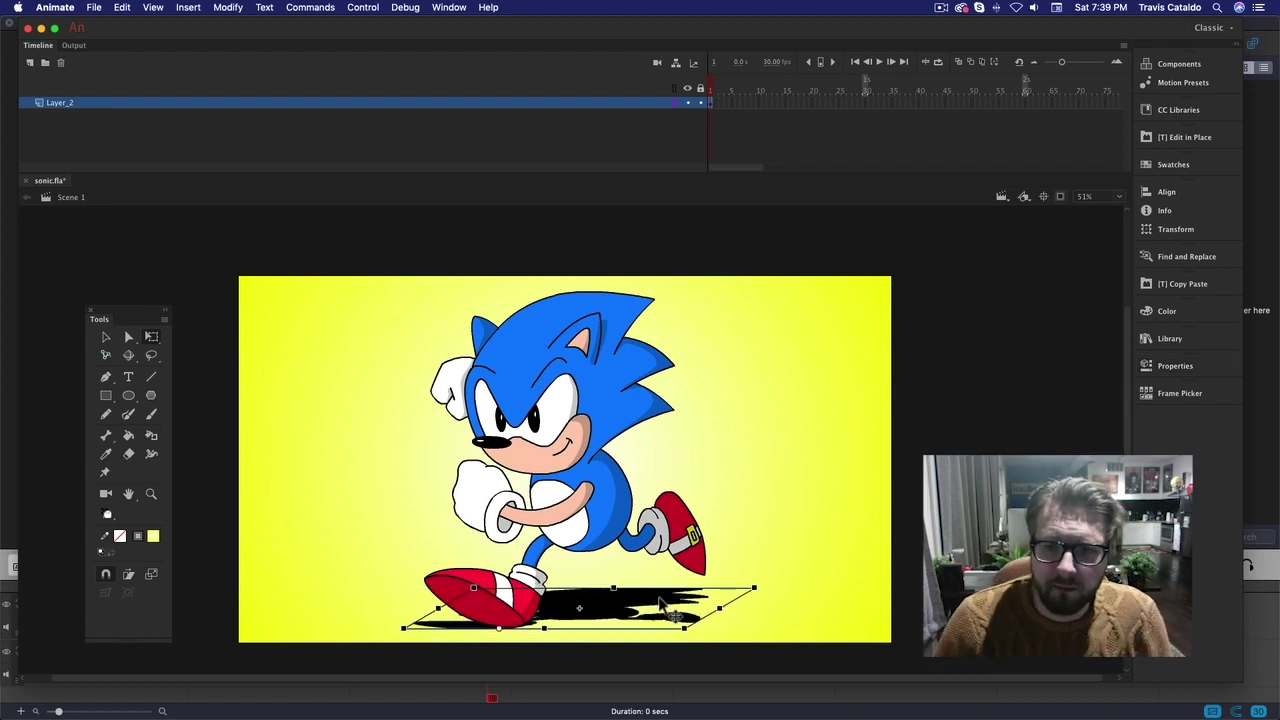
{"action": "double_click", "coordinate": [660, 603]}
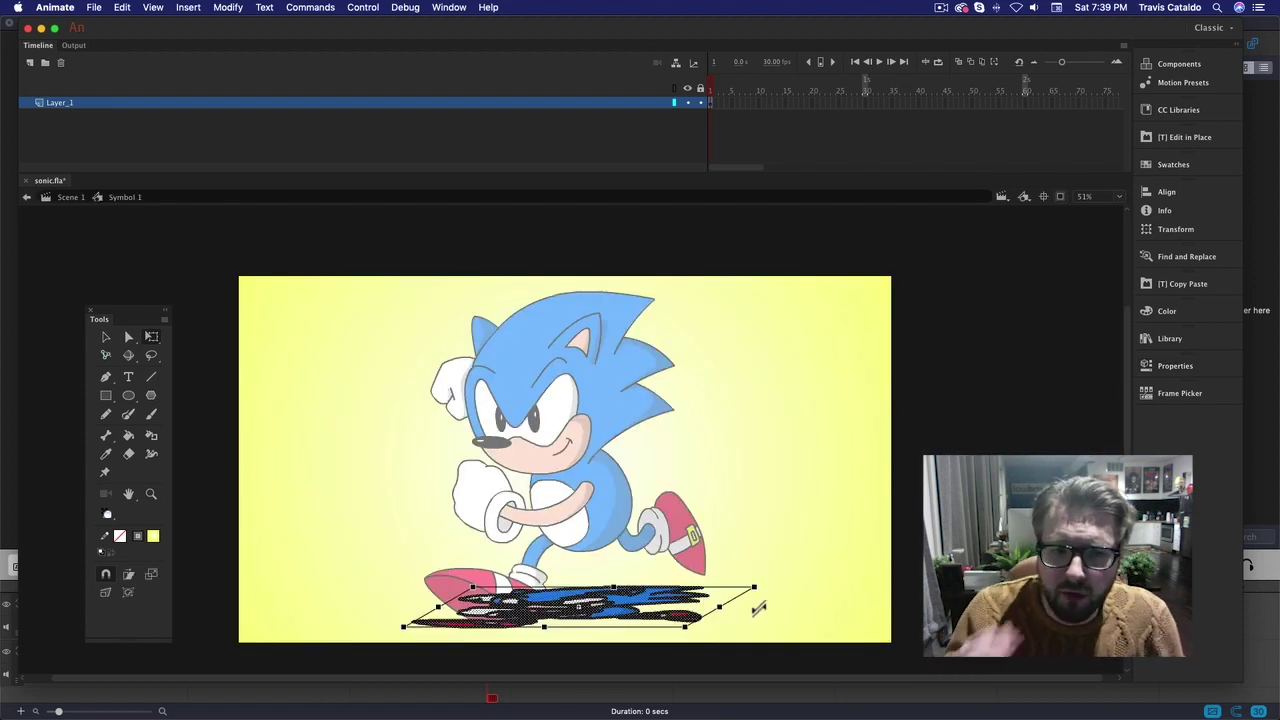
{"action": "left_click", "coordinate": [120, 536]}
{"action": "left_click", "coordinate": [338, 553]}
{"action": "key", "text": "super+z"}
{"action": "left_click", "coordinate": [764, 521]}
{"action": "key", "text": "super+z"}
{"action": "key", "text": "super+z"}
- Duplicate the symbol of the shadow copy so that it is independent of the character
{"action": "right_click", "coordinate": [658, 603]}
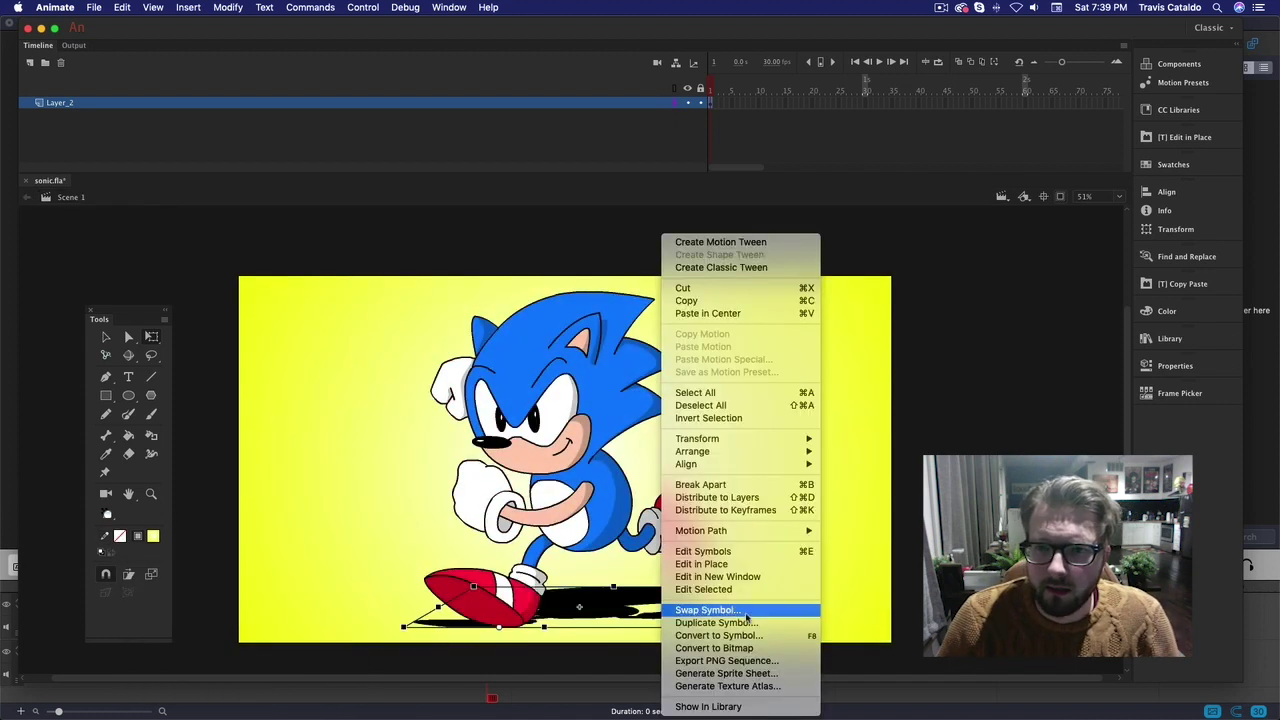
{"action": "left_click", "coordinate": [750, 624]}
{"action": "key", "text": "Return"}
- Remove the outlines inside the shadow symbol and fill all its shapes with black
{"action": "double_click", "coordinate": [618, 597]}
{"action": "left_click", "coordinate": [120, 536]}
{"action": "left_click", "coordinate": [338, 553]}
{"action": "left_click", "coordinate": [153, 536]}
{"action": "left_click", "coordinate": [194, 586]}
{"action": "double_click", "coordinate": [676, 560]}
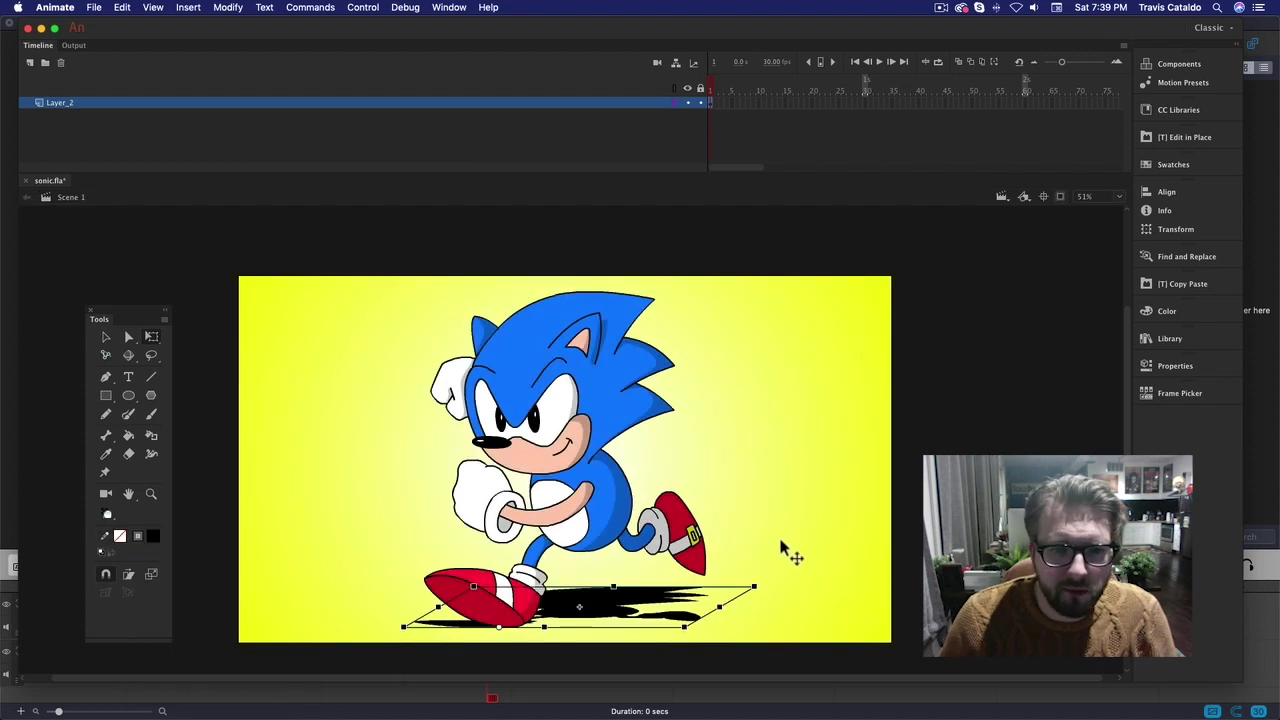
- Switch the shadow's color effect to Alpha and lower it to make the shadow semi-transparent
{"action": "left_click", "coordinate": [785, 545]}
{"action": "left_click", "coordinate": [663, 589]}
{"action": "left_click", "coordinate": [1184, 367]}
{"action": "left_click", "coordinate": [1033, 410]}
{"action": "left_click", "coordinate": [995, 480]}
{"action": "double_click", "coordinate": [630, 598]}
{"action": "double_click", "coordinate": [710, 554]}
{"action": "left_click", "coordinate": [1176, 366]}
{"action": "left_click_drag", "start_coordinate": [971, 429], "coordinate": [991, 429]}
{"action": "left_click", "coordinate": [860, 505]}
- Nudge the shadow slightly to the right so that it lines up beneath the front shoe
{"action": "left_click", "coordinate": [690, 608]}
{"action": "key", "text": "shift+Right"}
{"action": "key", "text": "shift+Right"}
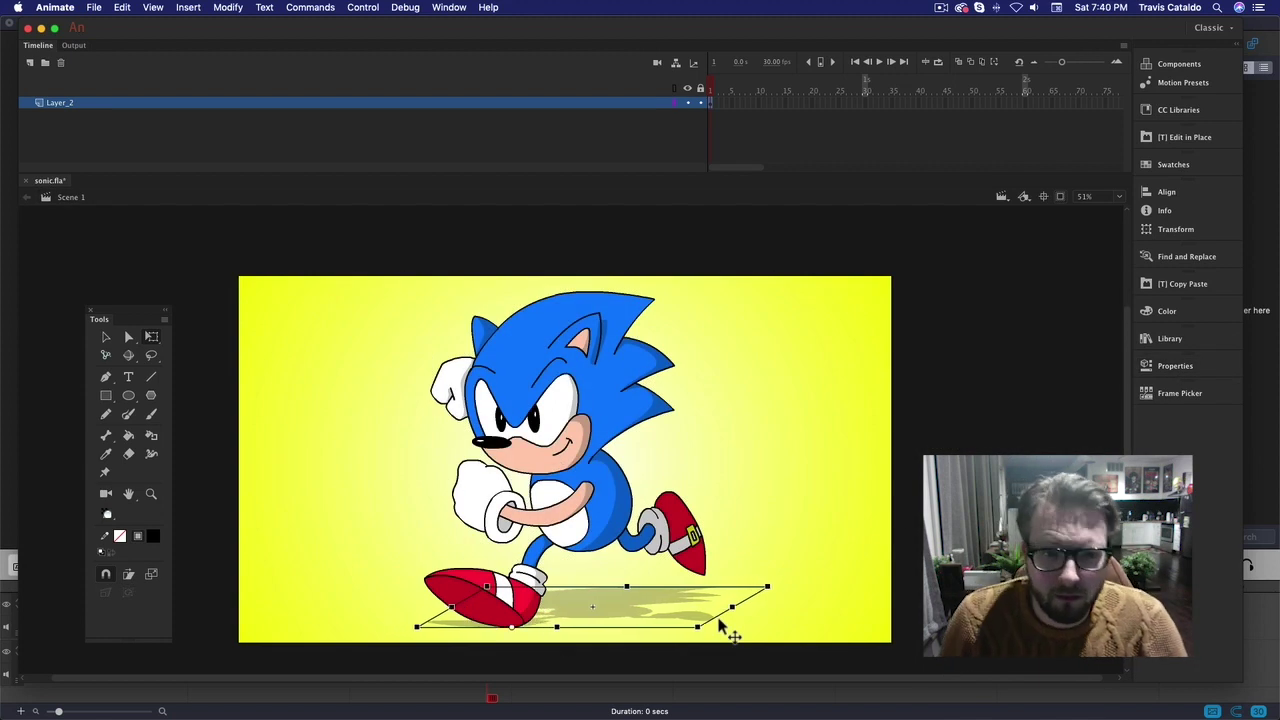
{"action": "key", "text": "Left"}
{"action": "key", "text": "Left"}
{"action": "left_click", "coordinate": [1051, 395]}
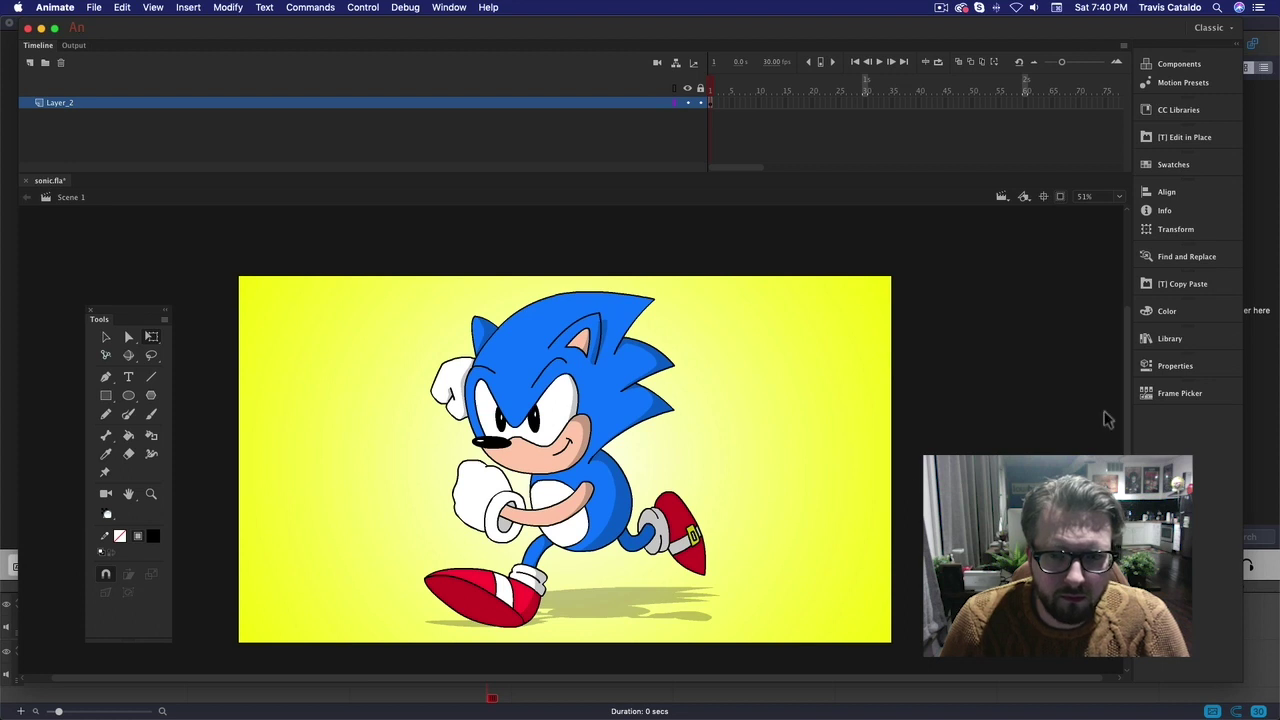
- Add a new layer and brush the artist's signature on it beside the character's back
{"action": "left_click", "coordinate": [30, 62]}
{"action": "left_click", "coordinate": [151, 413]}
{"action": "left_click_drag", "start_coordinate": [656, 452], "coordinate": [767, 404]}
{"action": "left_click_drag", "start_coordinate": [720, 444], "coordinate": [732, 440]}
{"action": "mouse_move", "coordinate": [705, 487]}
{"action": "left_mouse_down"}
{"action": "mouse_move", "coordinate": [760, 428]}
{"action": "mouse_move", "coordinate": [740, 466]}
{"action": "mouse_move", "coordinate": [790, 416]}
{"action": "mouse_move", "coordinate": [838, 417]}
{"action": "left_mouse_up"}
- Group the signature, shrink it and place it to the right of the torso, above the back shoe
{"action": "left_click", "coordinate": [712, 103]}
{"action": "left_click", "coordinate": [151, 536]}
{"action": "left_click", "coordinate": [341, 555]}
{"action": "key", "text": "v"}
{"action": "key", "text": "super+g"}
{"action": "left_click_drag", "start_coordinate": [780, 430], "coordinate": [797, 438]}
{"action": "key", "text": "q"}
{"action": "left_click_drag", "start_coordinate": [857, 411], "coordinate": [745, 459]}
{"action": "left_click", "coordinate": [906, 427]}
- Start exporting the finished illustration as an image
{"action": "left_click", "coordinate": [93, 7]}
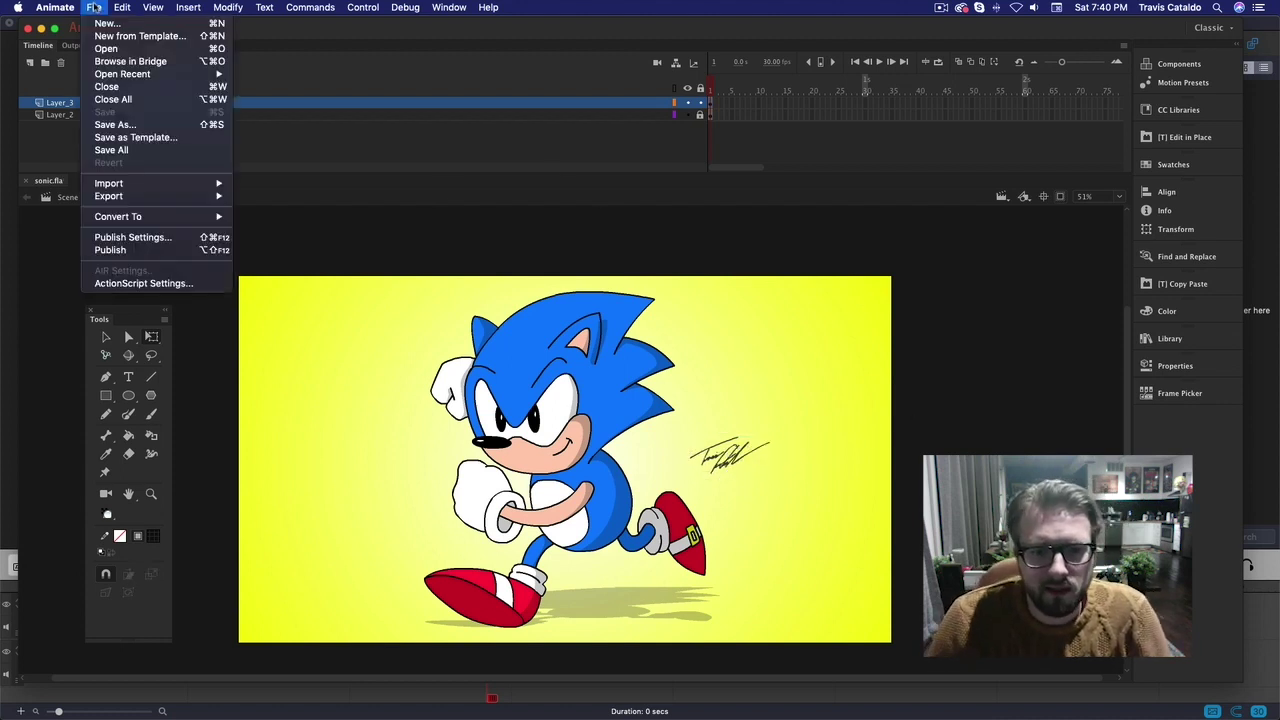
{"action": "mouse_move", "coordinate": [183, 191]}
{"action": "left_click", "coordinate": [290, 194]}
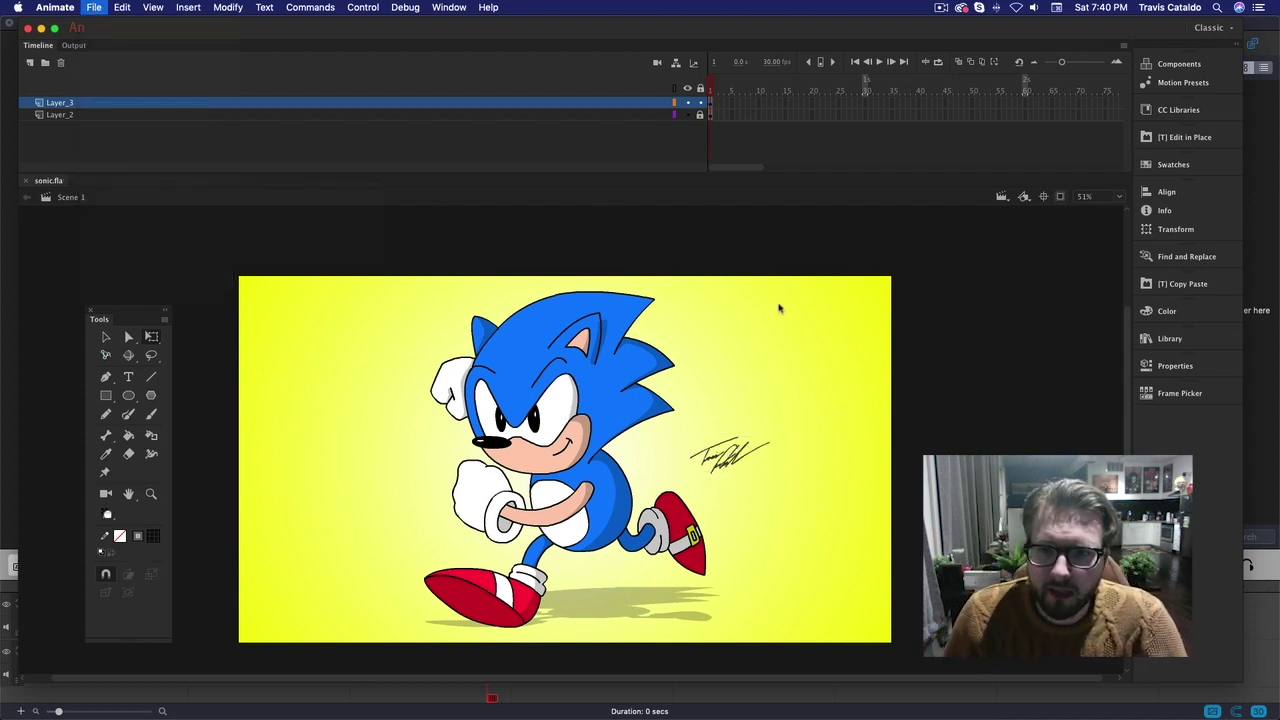